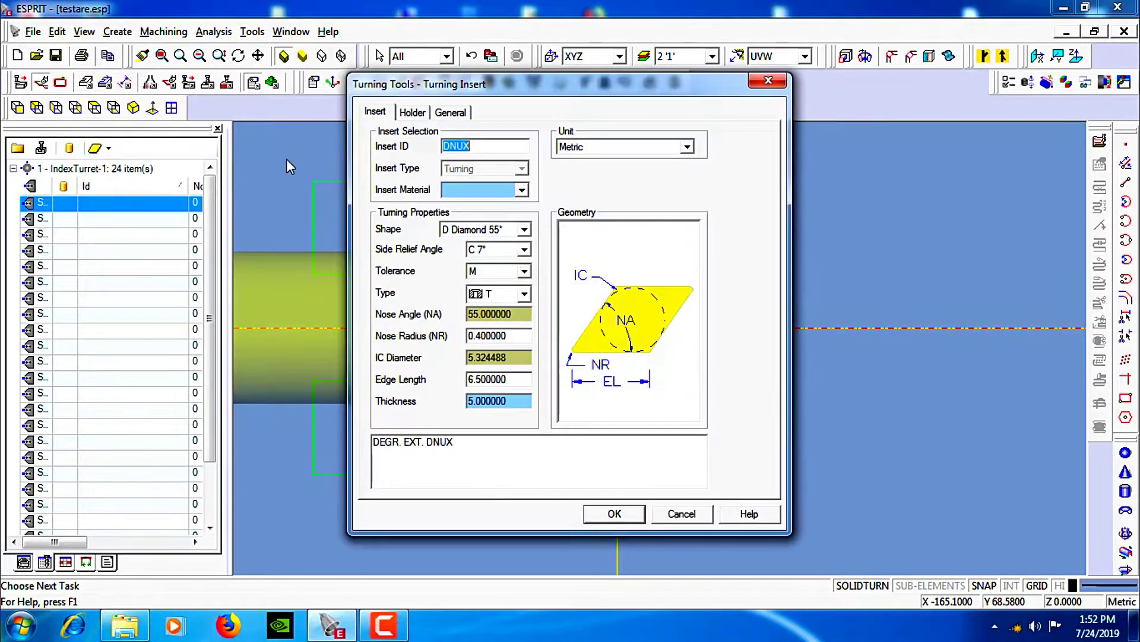
Set the insert ID to WNMG 0.8 and choose the C Diamond 80° insert shape
type("WNMG 0.8")
left_click(505, 230)
left_click(506, 271)
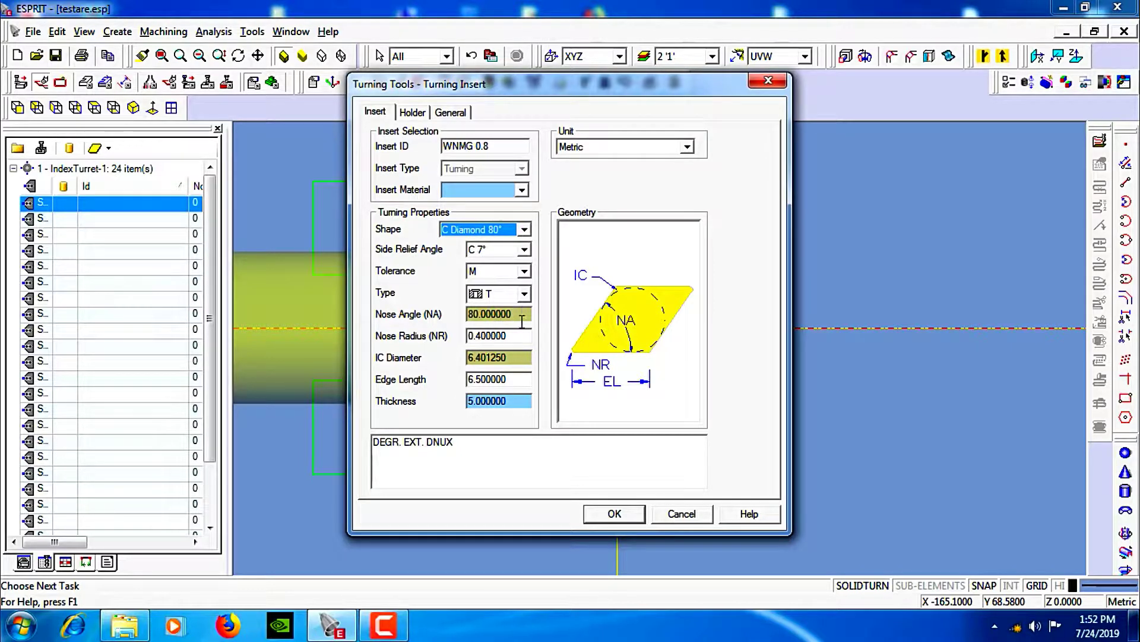
Set the insert's nose radius to 0.8, IC diameter to 12.7 and thickness to 4.76
left_click_drag(523, 332, 389, 346)
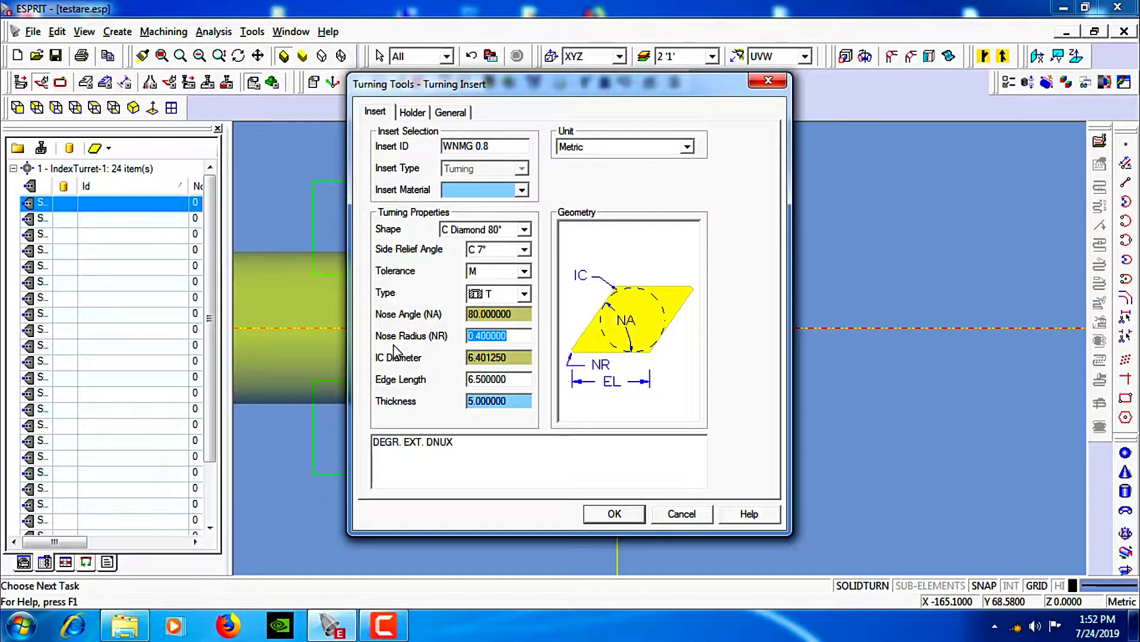
type("0.")
key("BackSpace")
left_click_drag(523, 357, 404, 355)
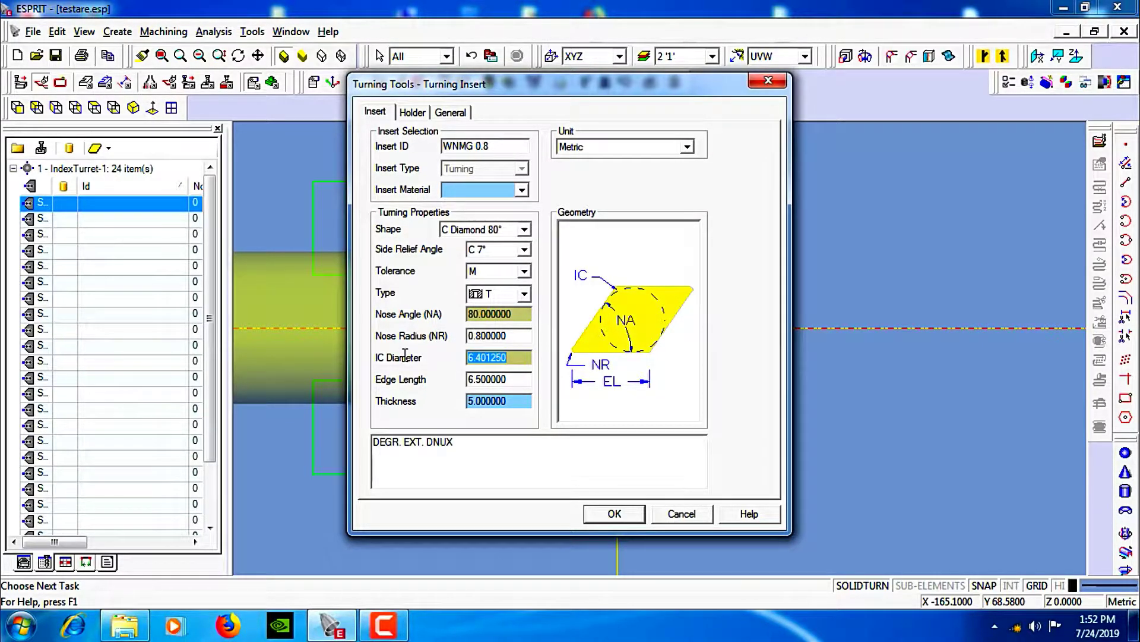
type("12.")
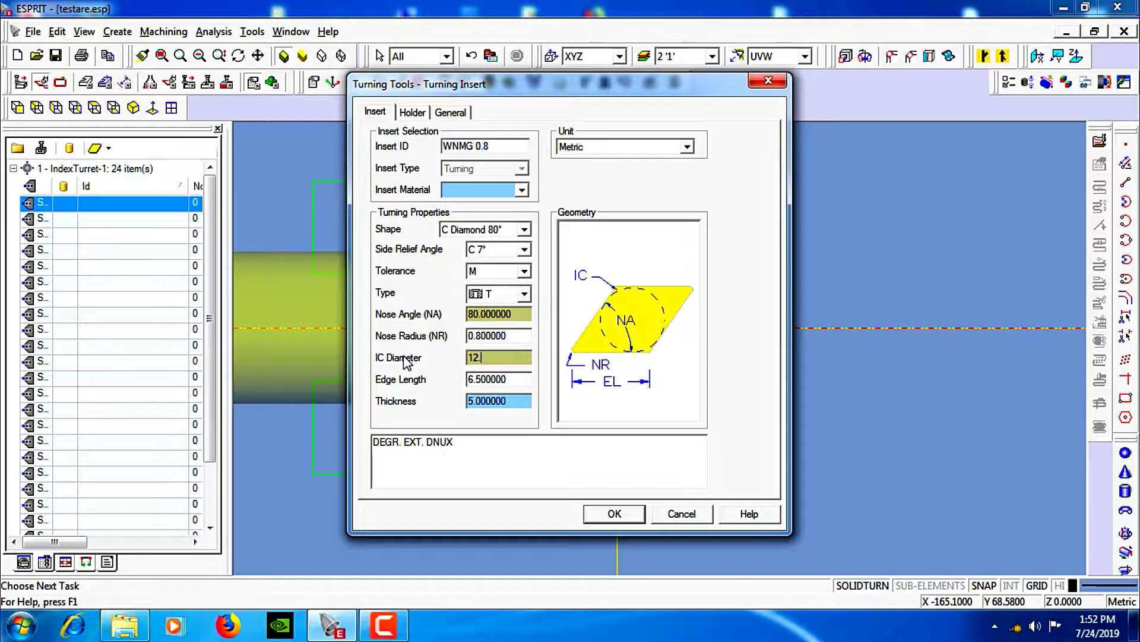
type("7")
left_click(511, 382)
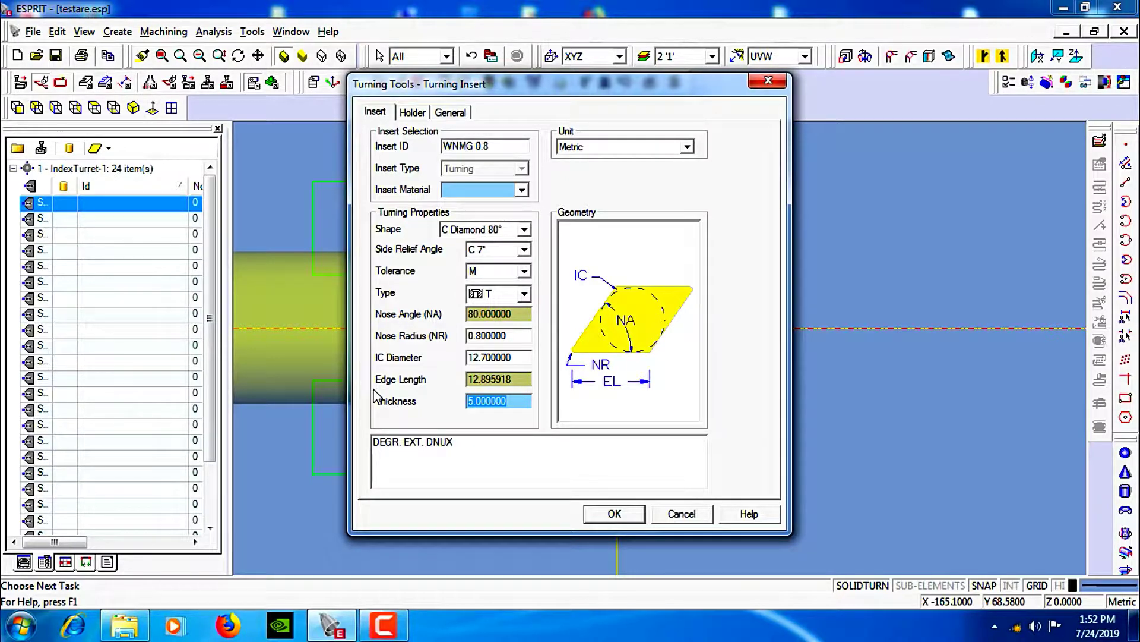
type("4")
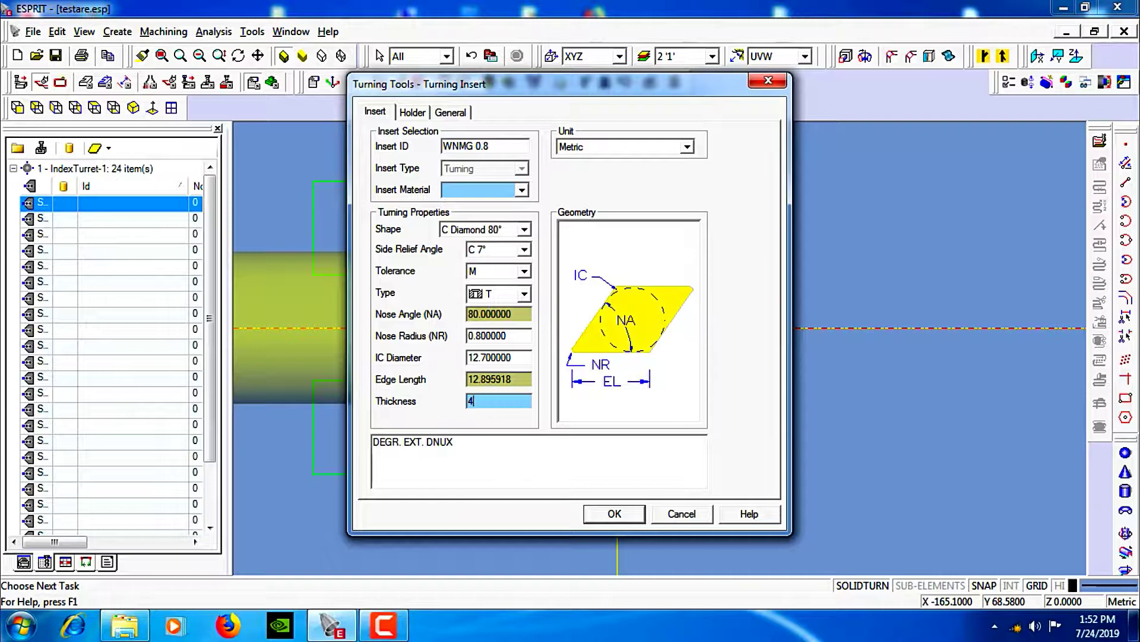
type(".76")
Replace DNUX with WNMG in the insert's comment text
left_click(492, 454)
left_click_drag(466, 449, 430, 446)
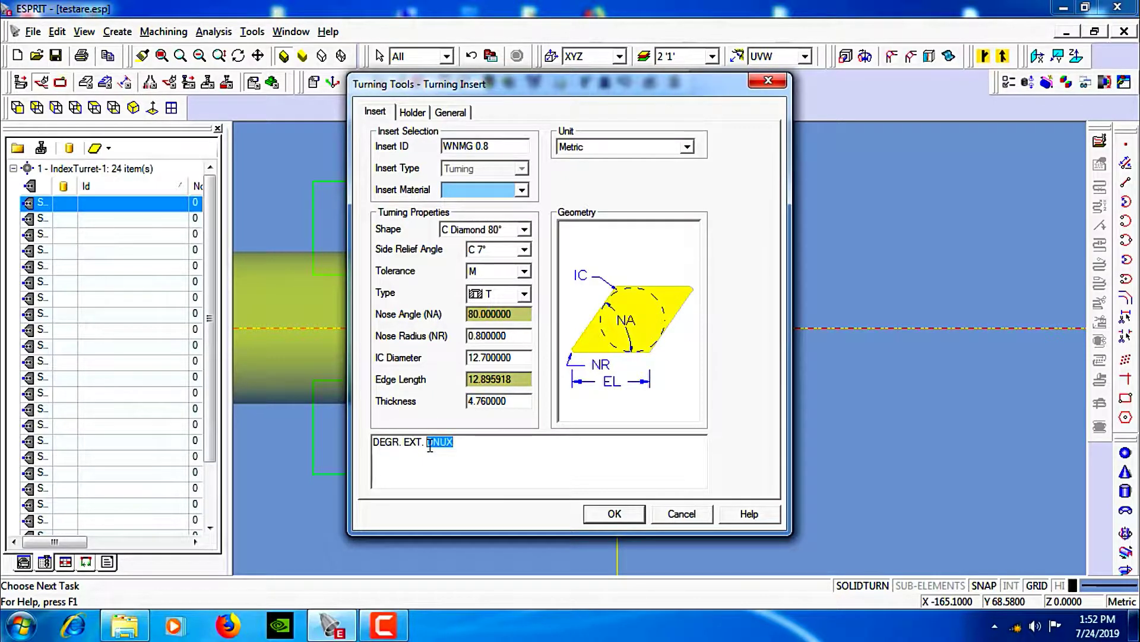
type("WNMG")
Change the holder ID to DEGR. EXT. WNMG 0.8
left_click(412, 113)
left_click_drag(528, 143, 498, 146)
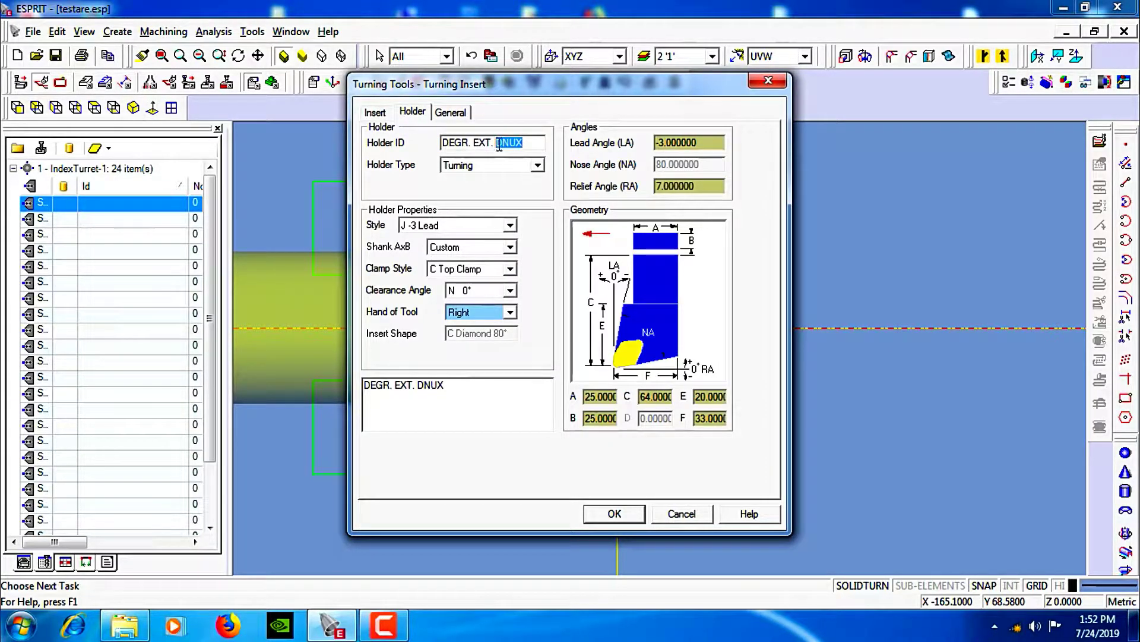
type("WNMG")
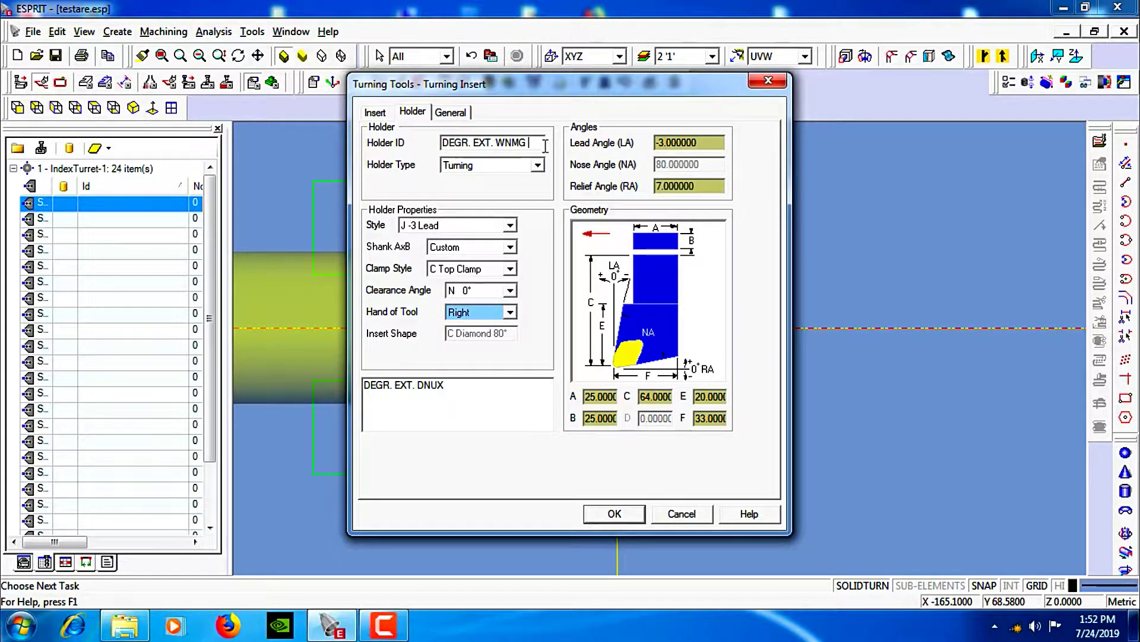
type(" 0.8")
Configure the holder with J -3 Lead style, 20.00 x 20.00 shank, C Top Clamp and right hand
left_click(478, 227)
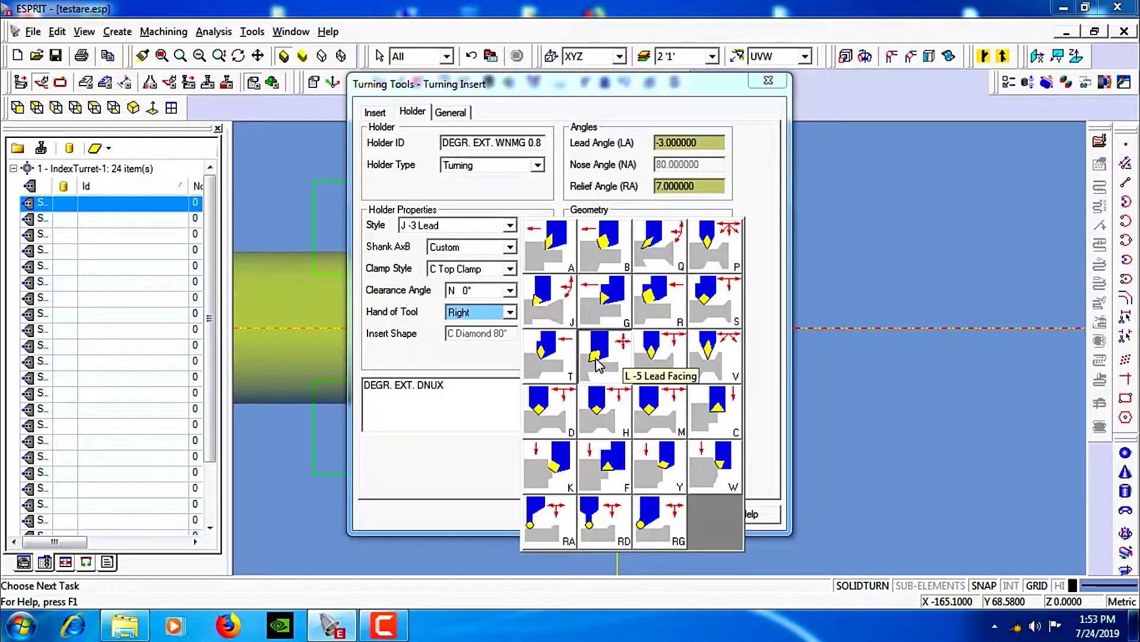
left_click(557, 309)
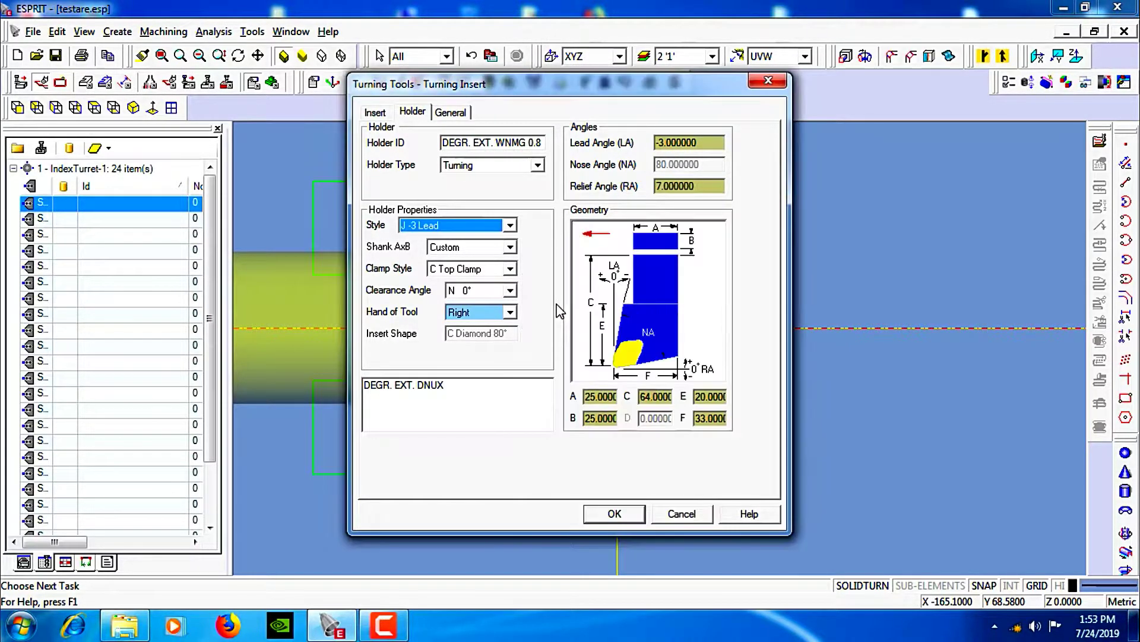
left_click(492, 249)
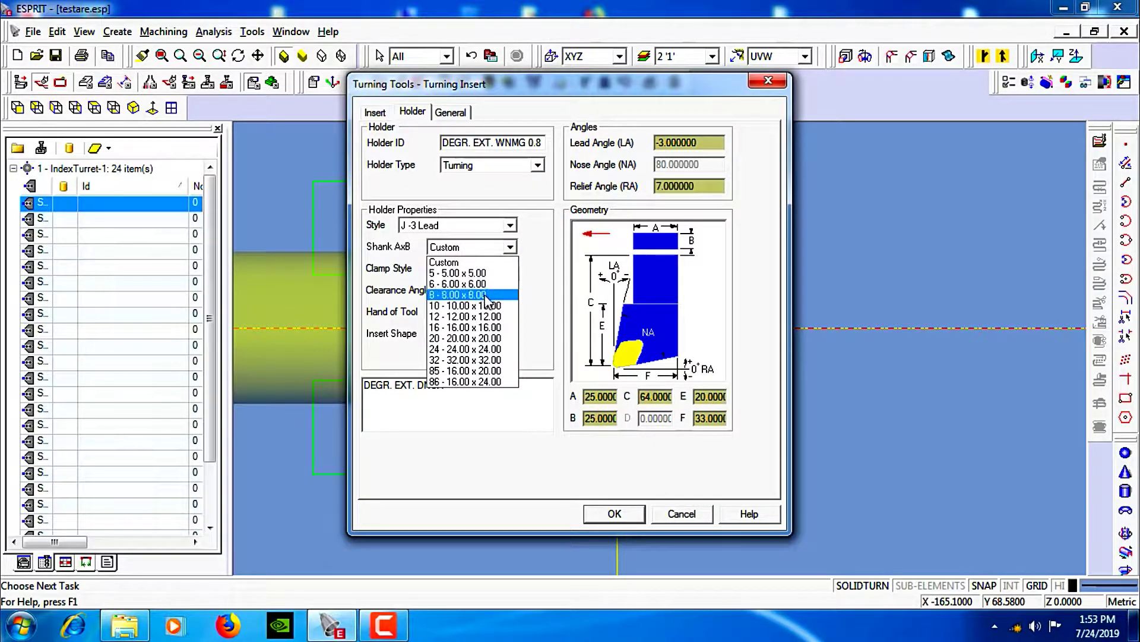
left_click(486, 344)
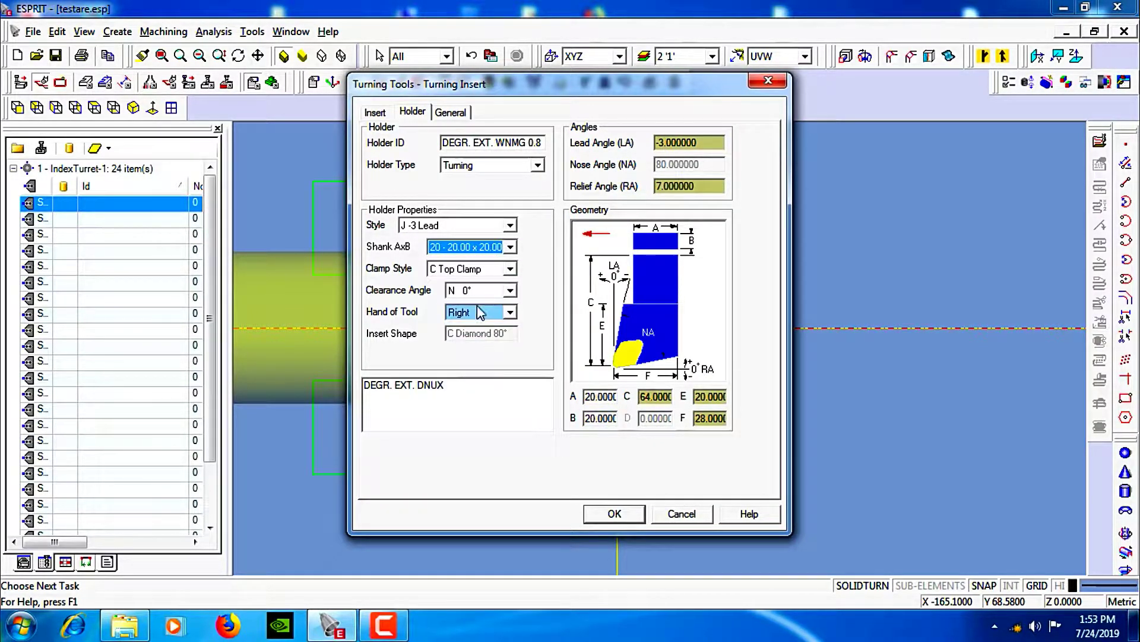
left_click(511, 269)
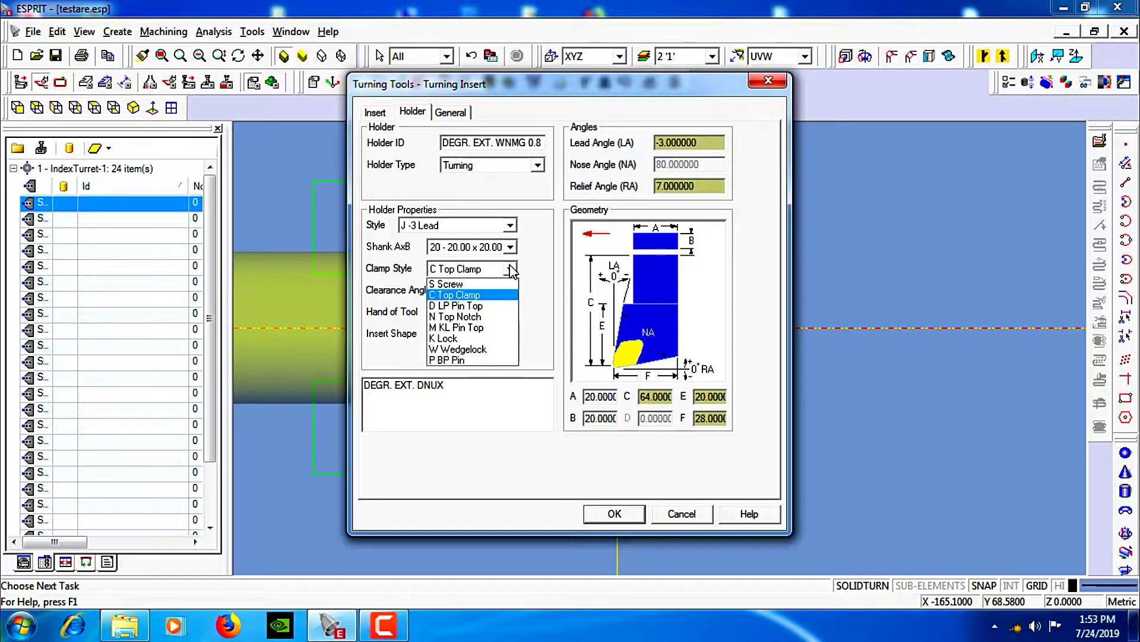
left_click(509, 268)
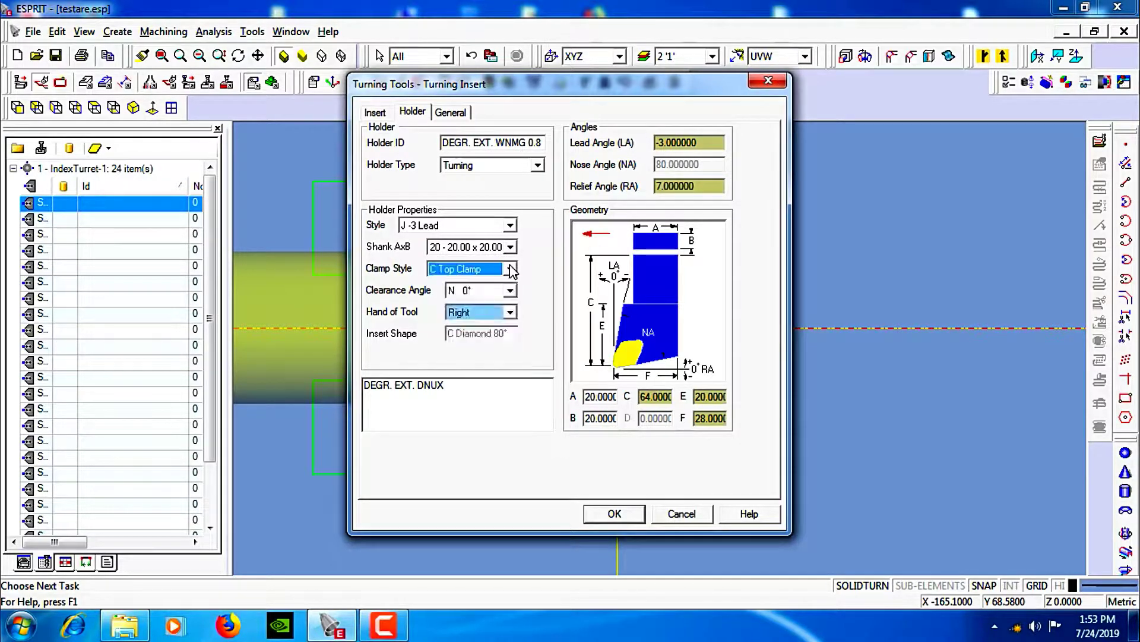
left_click(511, 313)
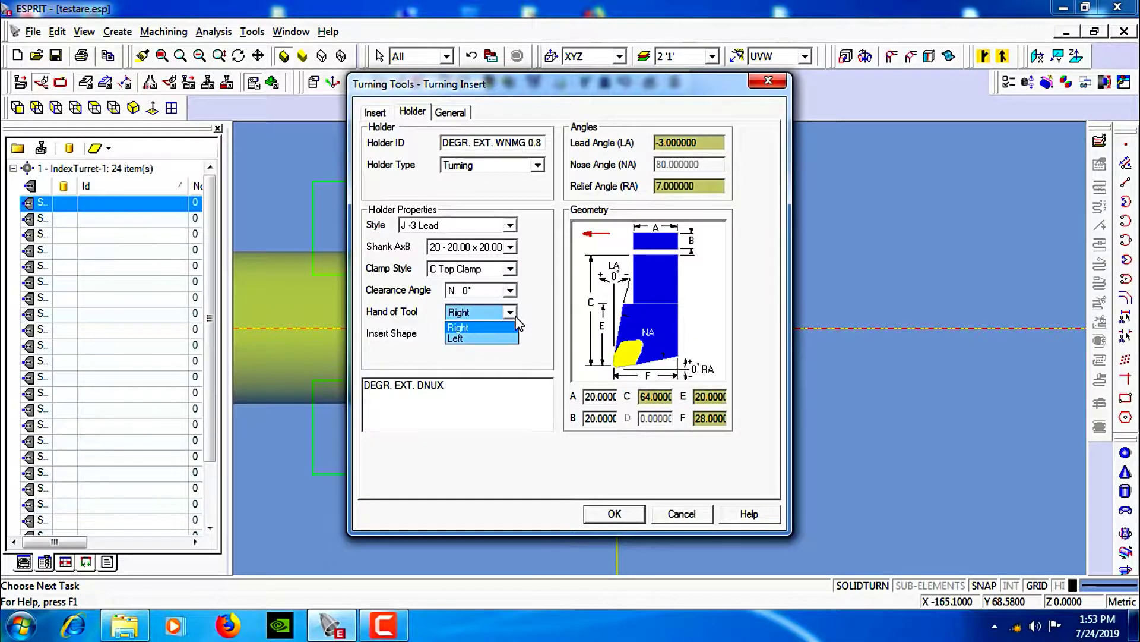
left_click(505, 328)
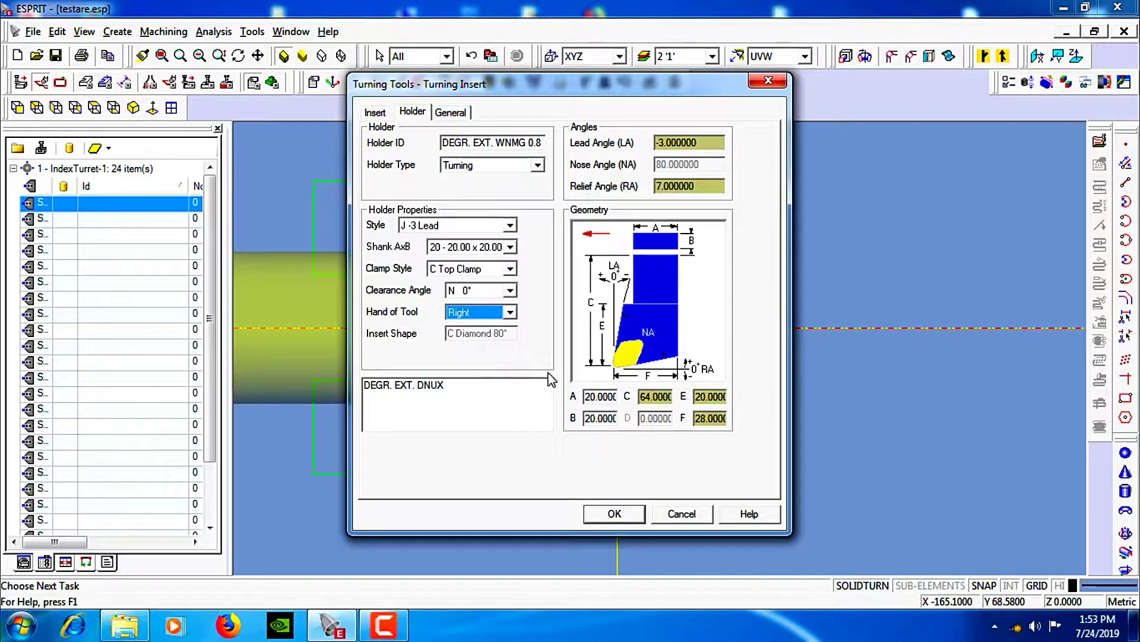
Replace DNUX with WNMG in the holder's comment and set holder dimension C to 40
left_click_drag(447, 387, 421, 392)
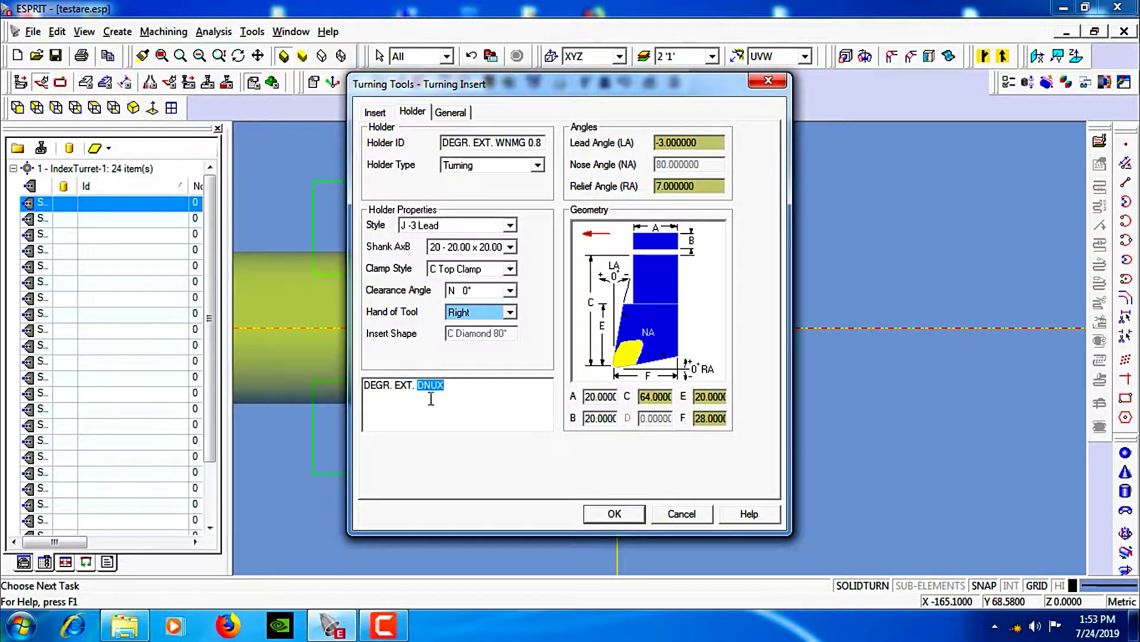
type("WNMG")
left_click_drag(642, 395, 685, 396)
type("40")
Change the tool ID to DEGR. EXT. WNMG 0.8 and choose the 3V orientation
left_click(451, 112)
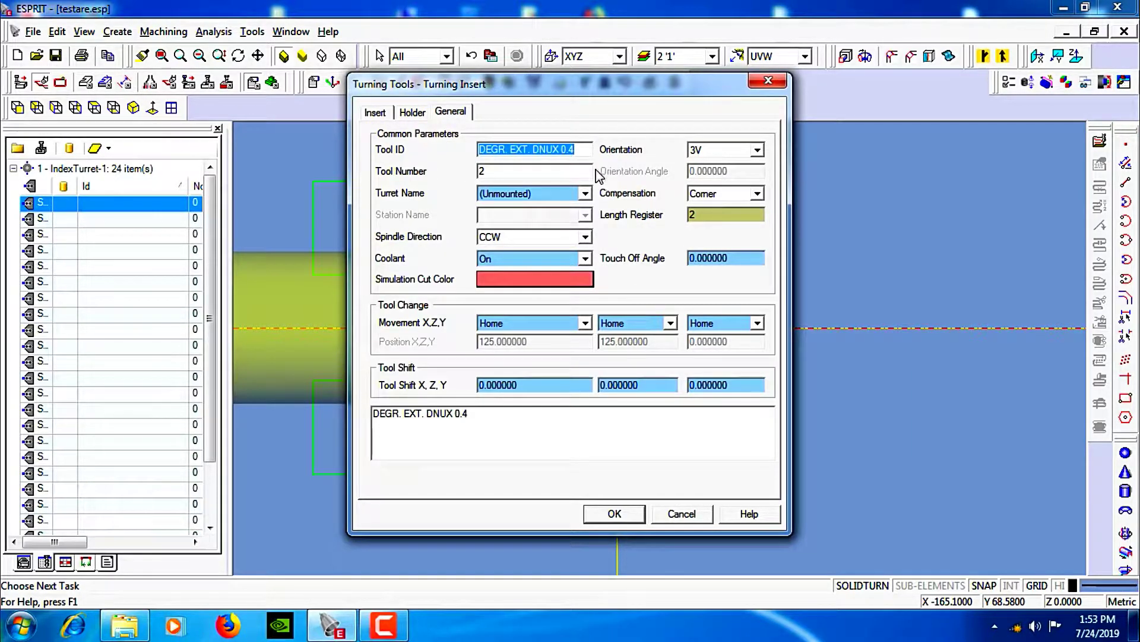
left_click(585, 150)
left_click_drag(586, 150, 535, 150)
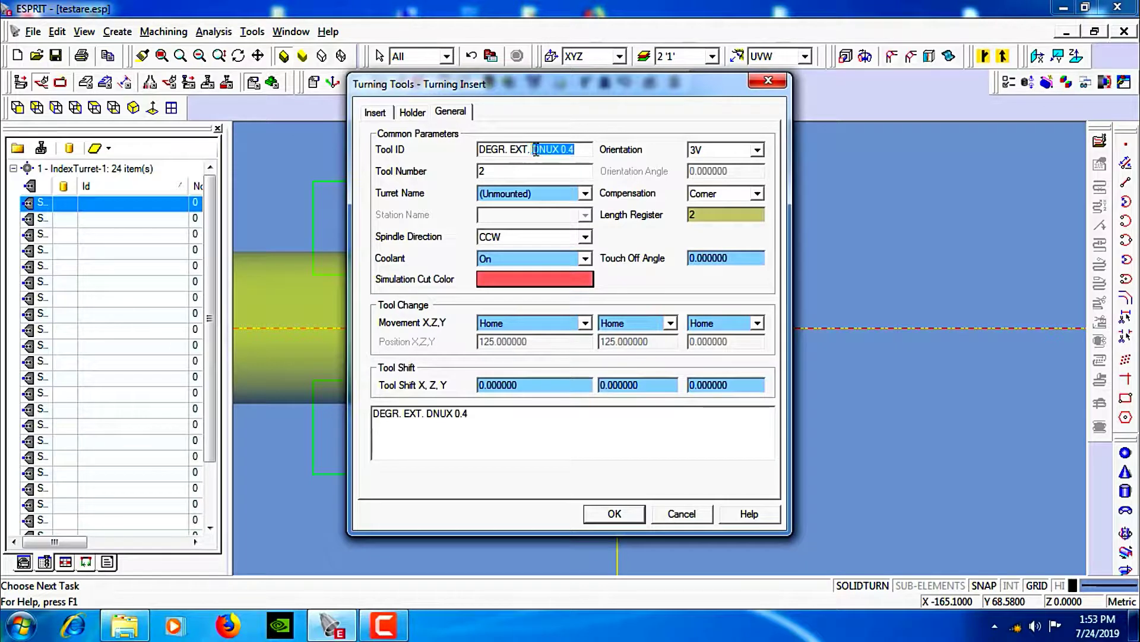
type("WNMG 0.8")
left_click(724, 151)
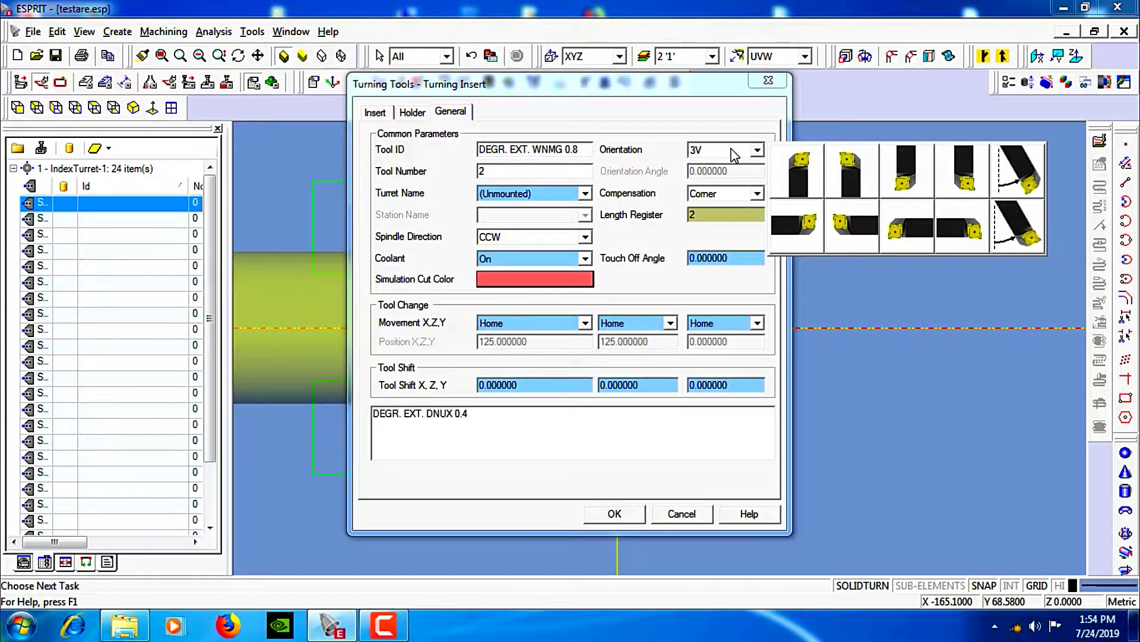
left_click(905, 183)
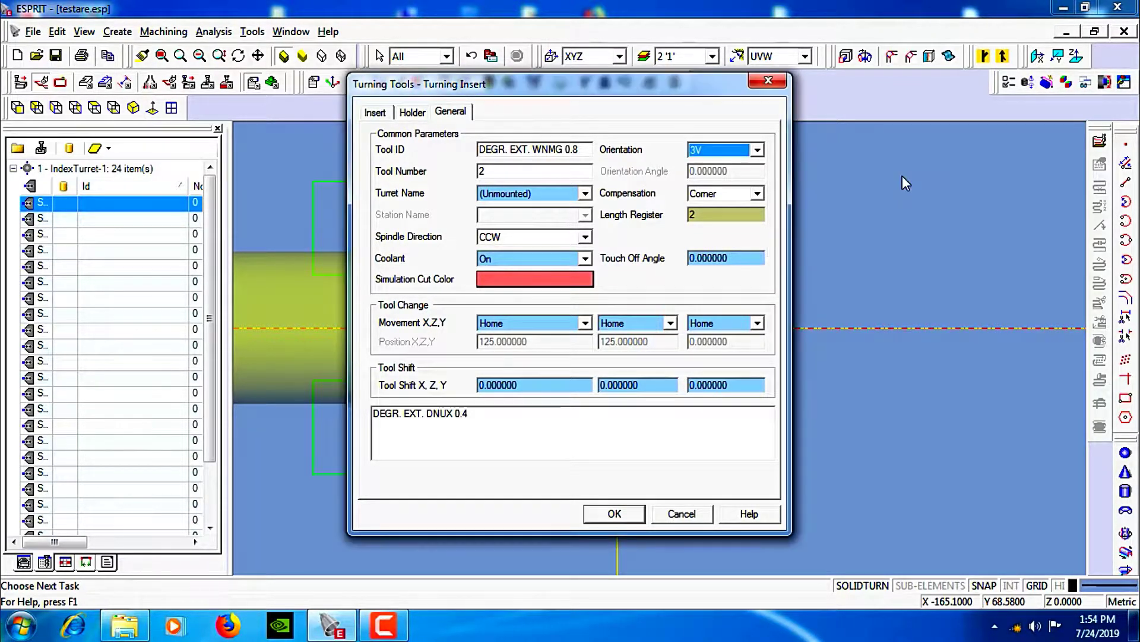
Mount tool number 2 on IndexTurret-1 at Station:2
left_click(511, 171)
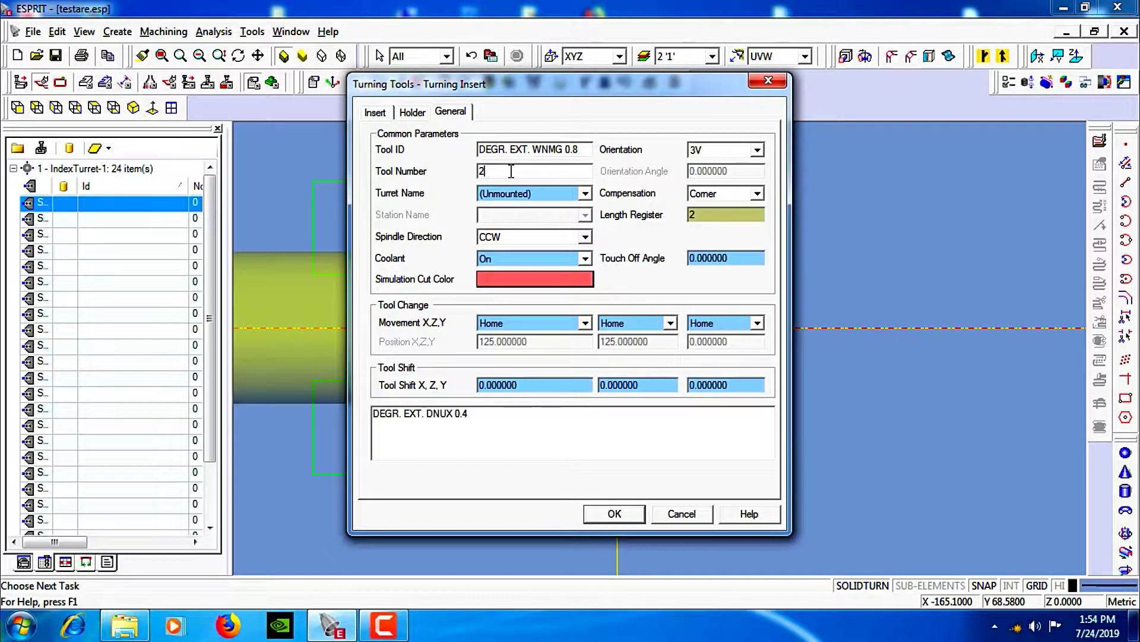
left_click(538, 193)
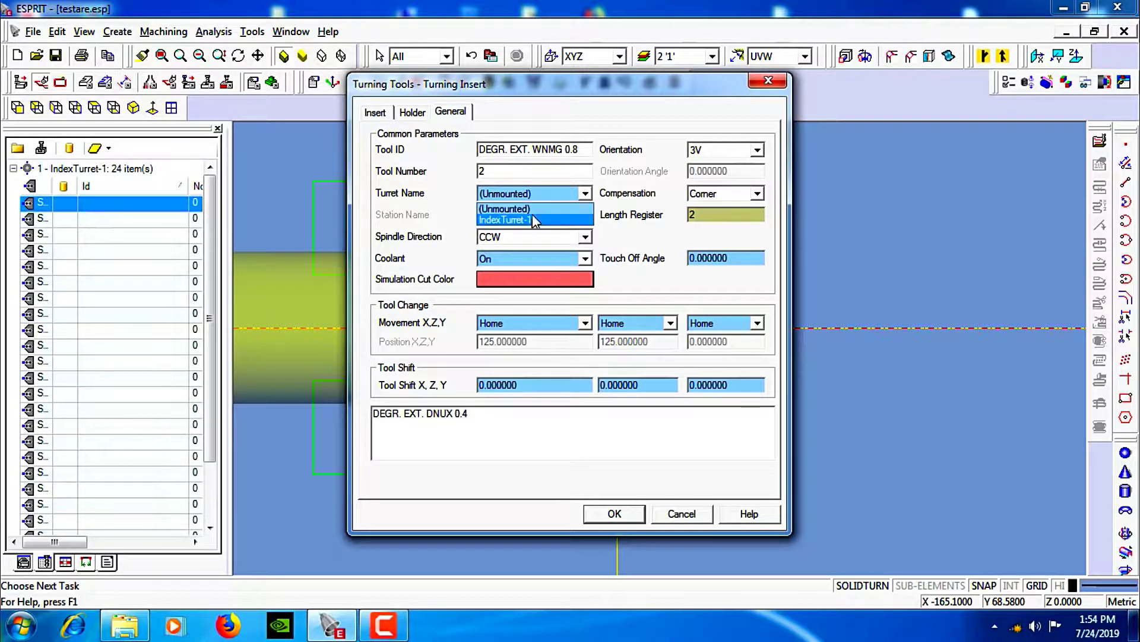
left_click(533, 219)
left_click(537, 214)
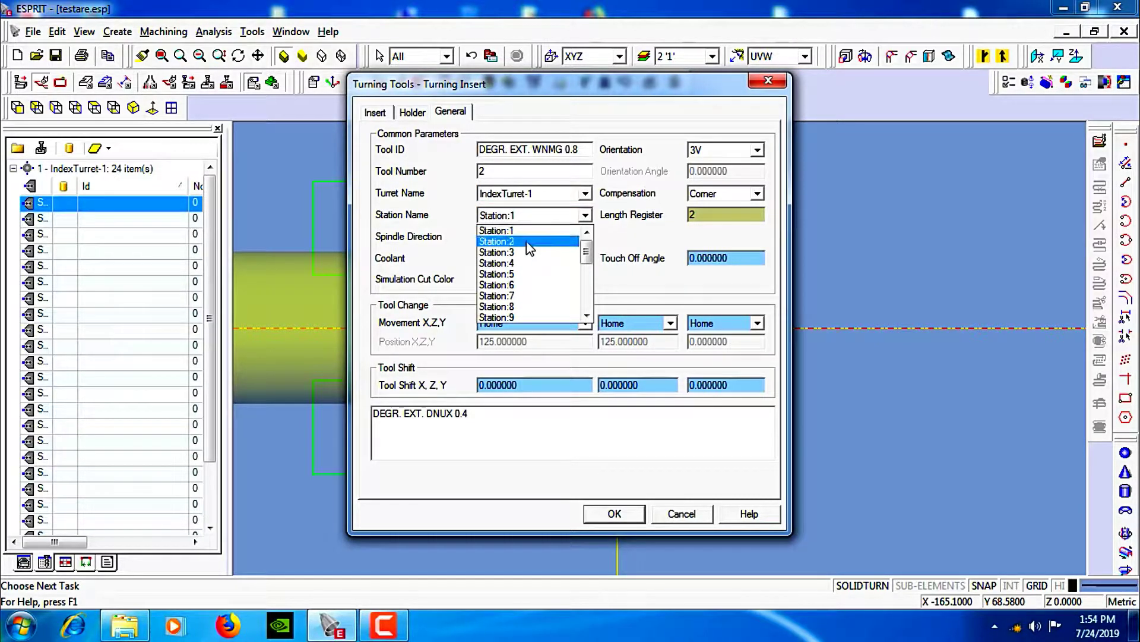
left_click(526, 240)
Set the spindle direction to CW, keeping the red simulation cut color and Corner compensation
left_click(529, 238)
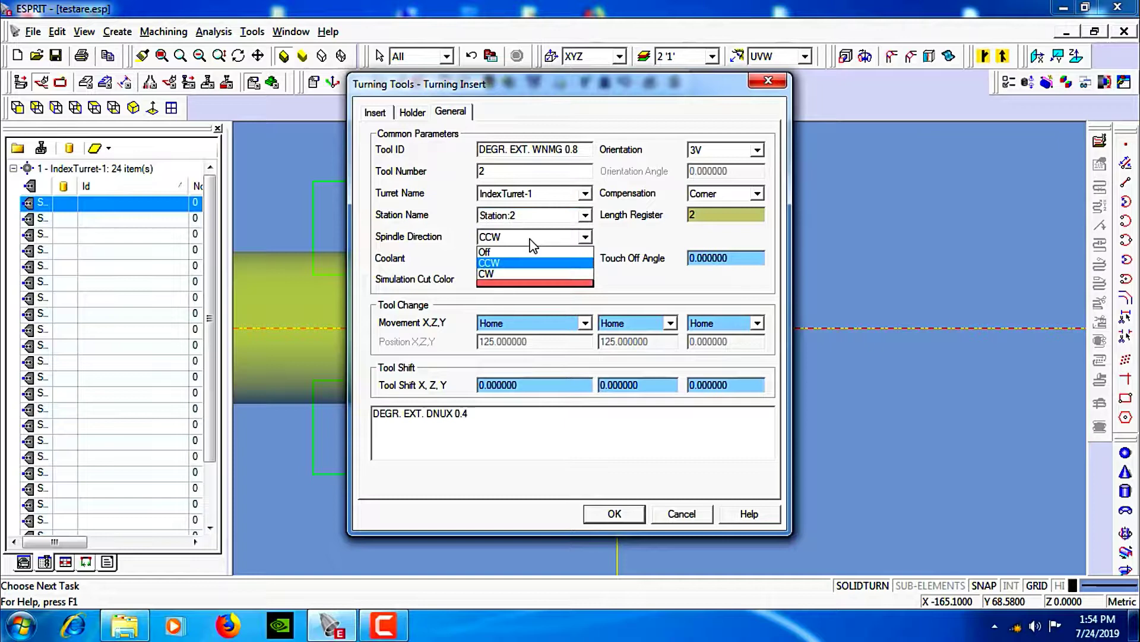
left_click(511, 275)
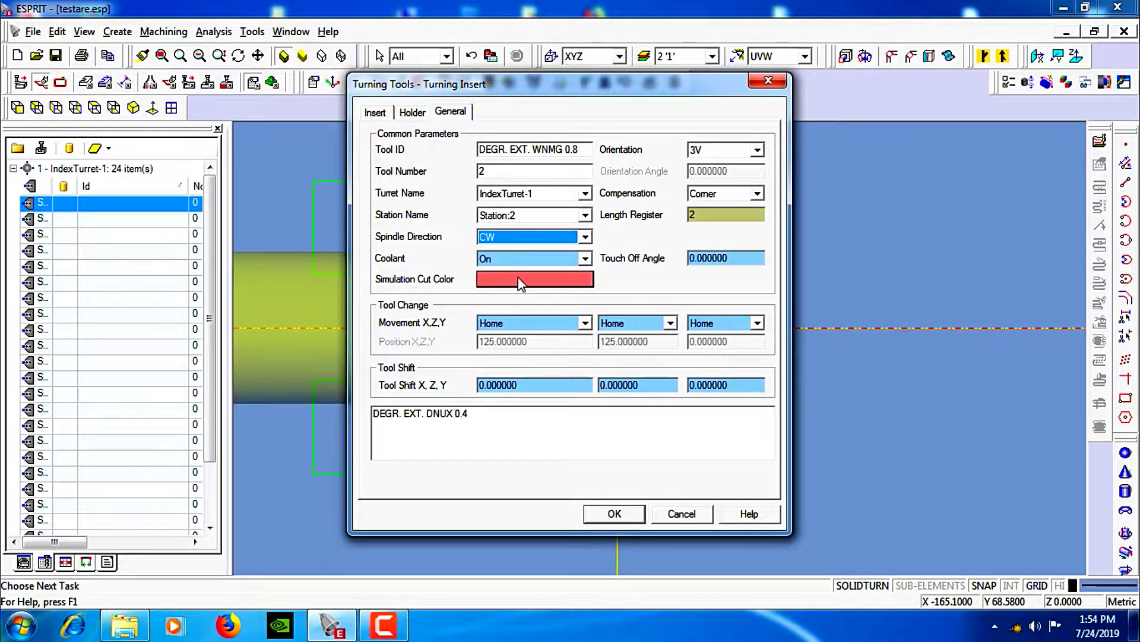
left_click(518, 276)
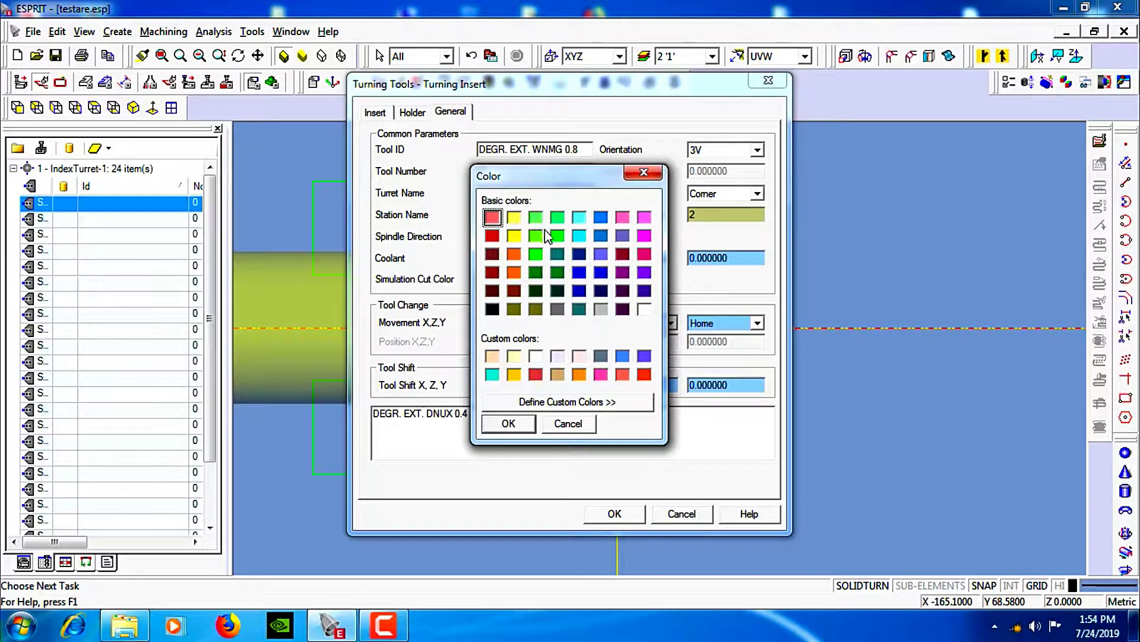
left_click(511, 424)
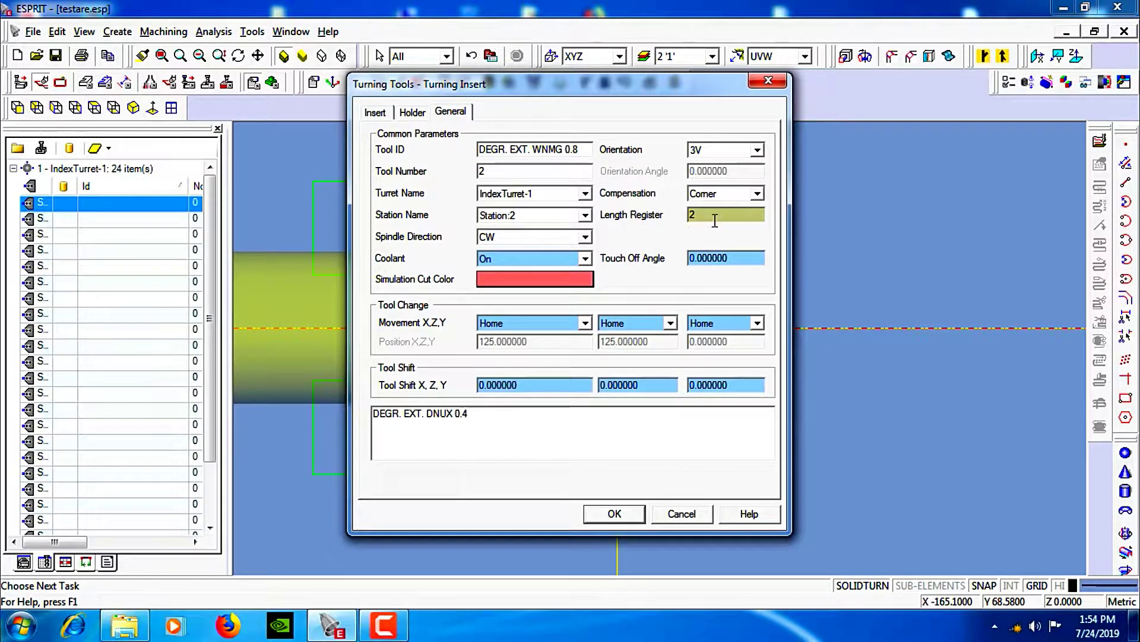
left_click(734, 195)
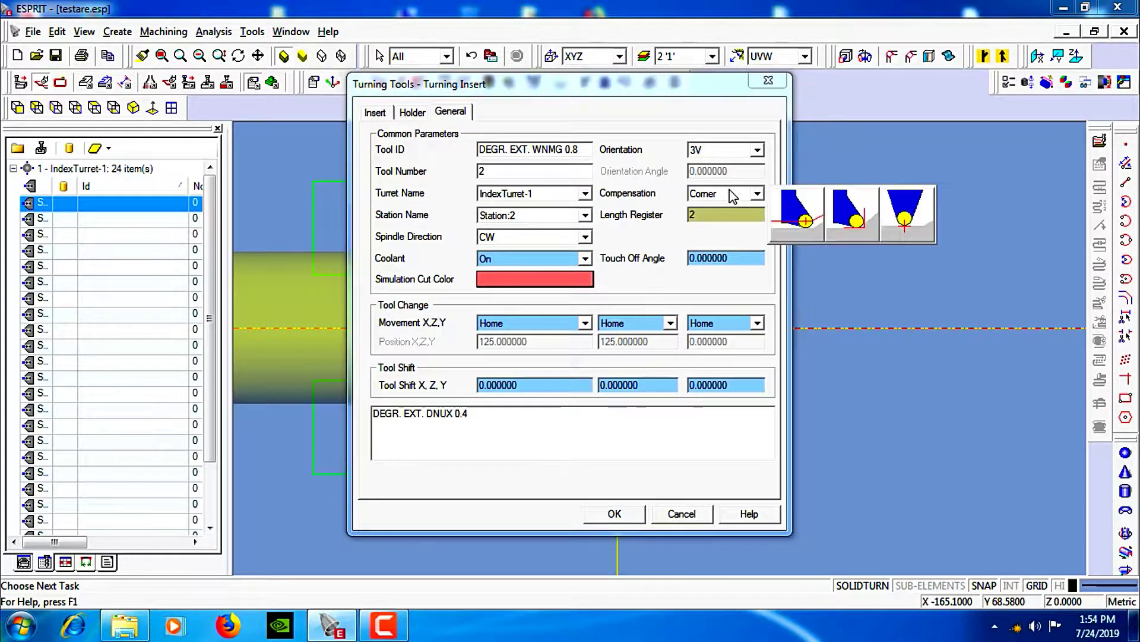
left_click(848, 222)
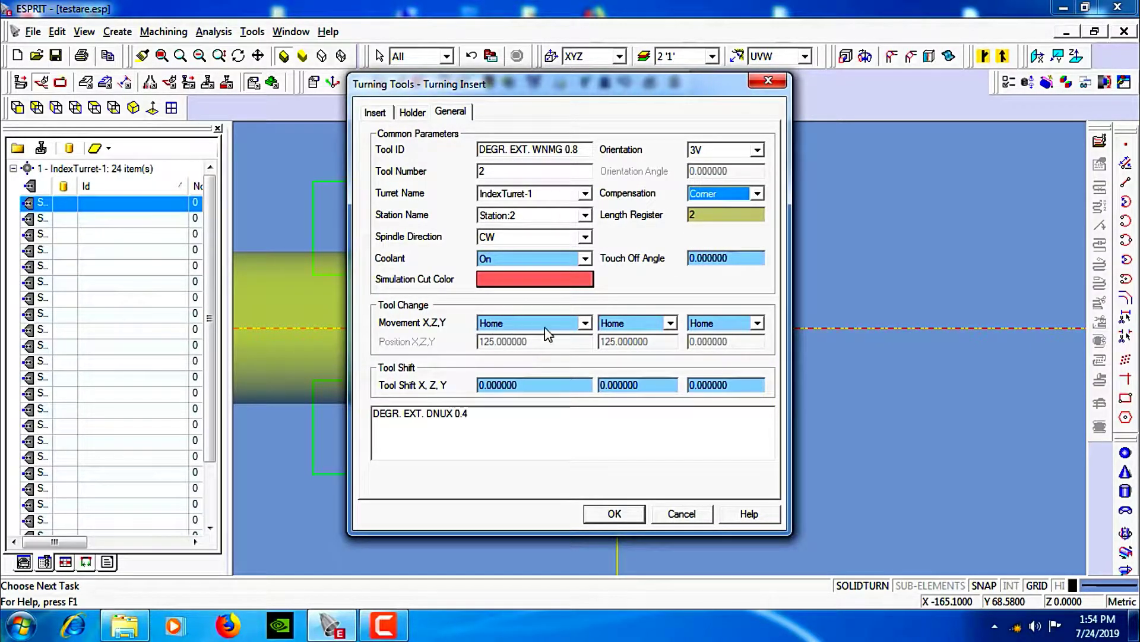
Change the tool's comment to DEGR. EXT. WNMG 0.8 and save the turning tool
left_click_drag(478, 414, 433, 416)
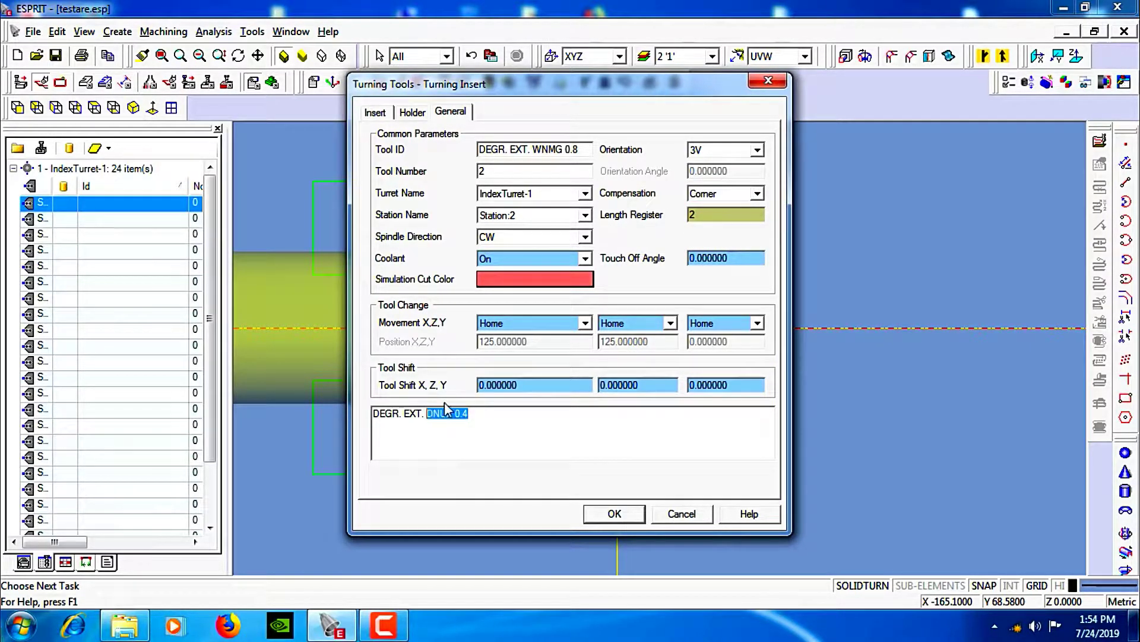
type("WN")
left_click(629, 512)
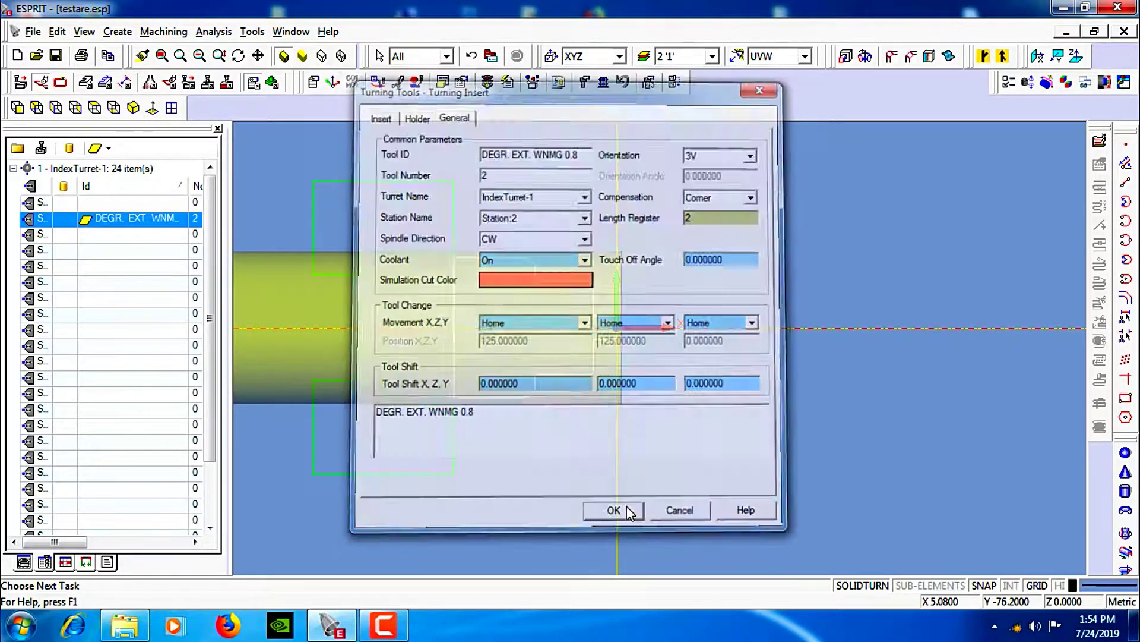
Copy the DEGR. EXT. WNMG 0.8 tool to the next empty turret station as a new renamed tool
right_click(145, 226)
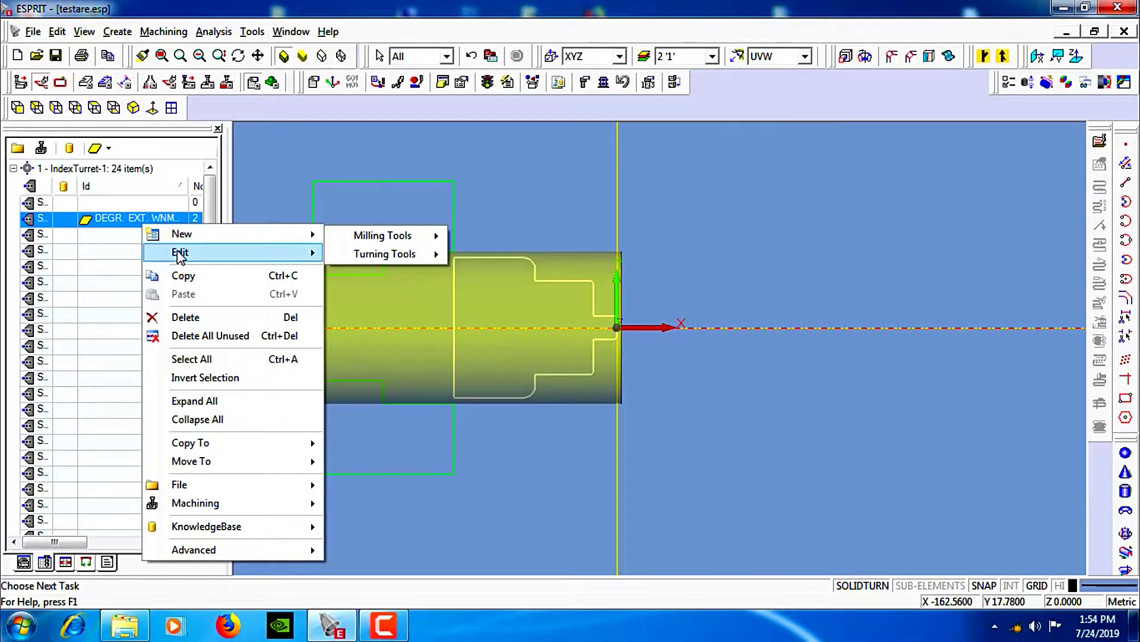
mouse_move(189, 240)
left_click(184, 276)
right_click(131, 241)
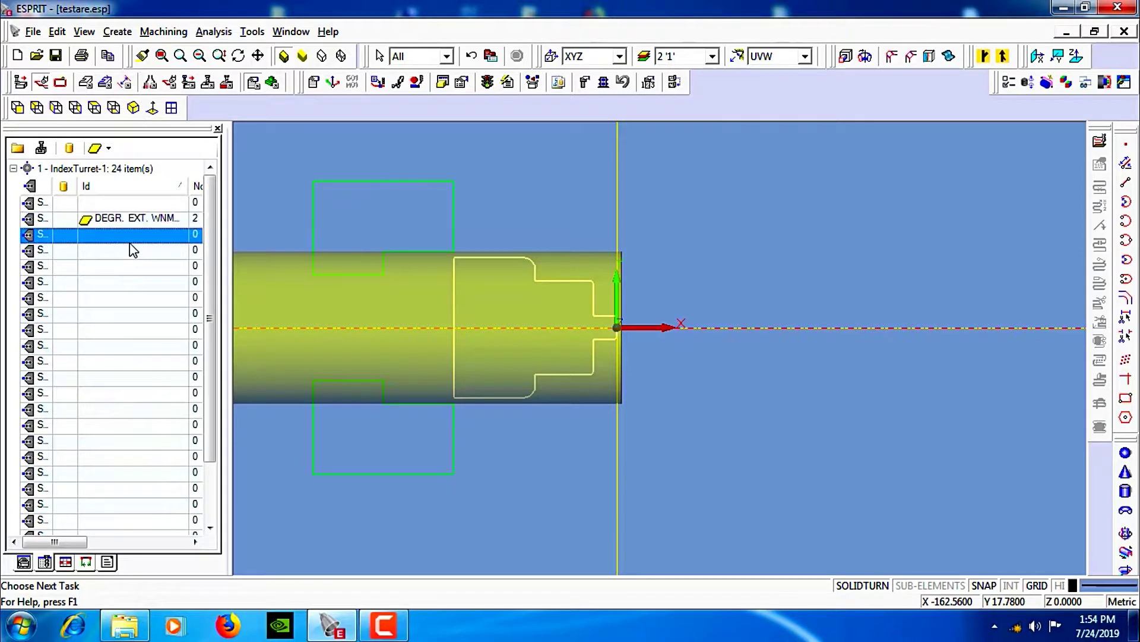
left_click(182, 314)
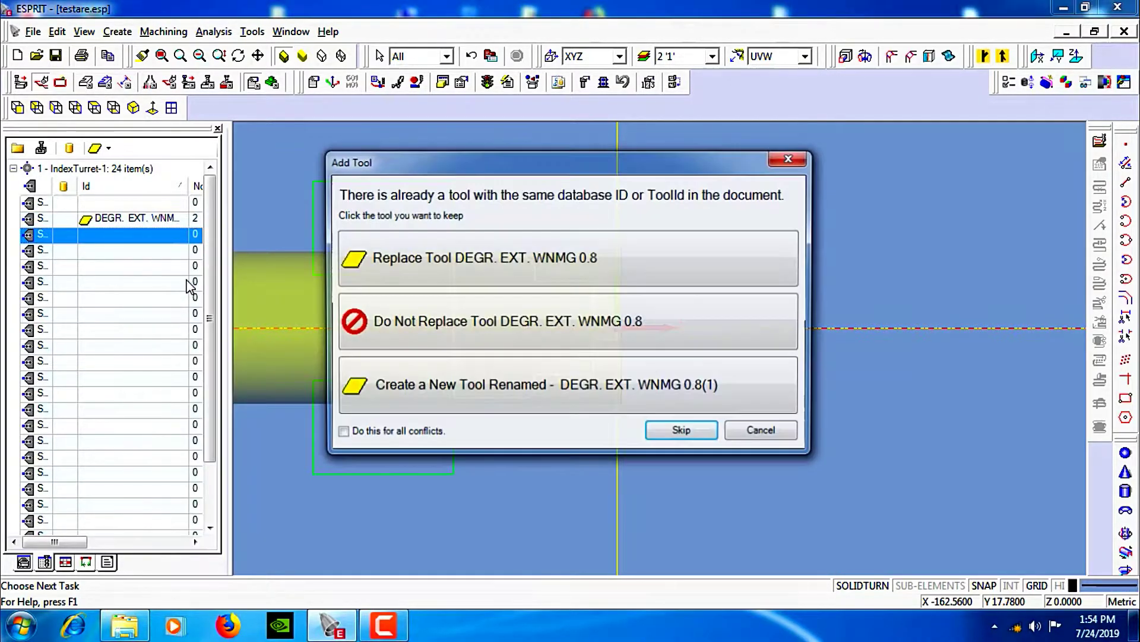
left_click(504, 386)
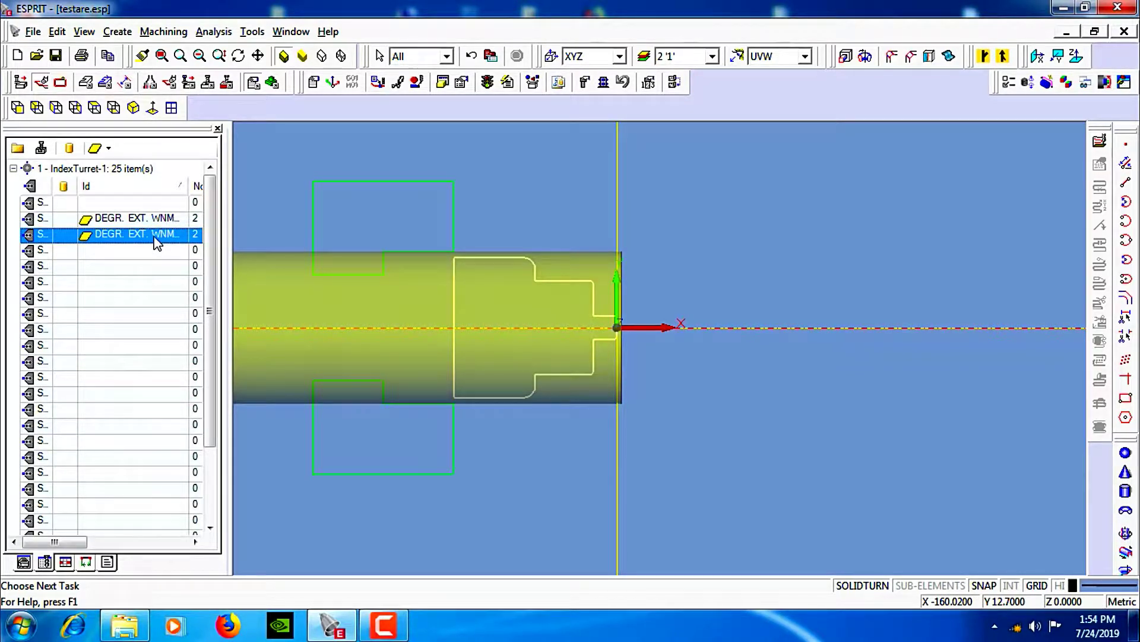
In the copied tool, set the insert ID to WNMG 0.4 and the insert comment to FIN. EXT. WNMG
left_click(124, 237)
double_click(129, 235)
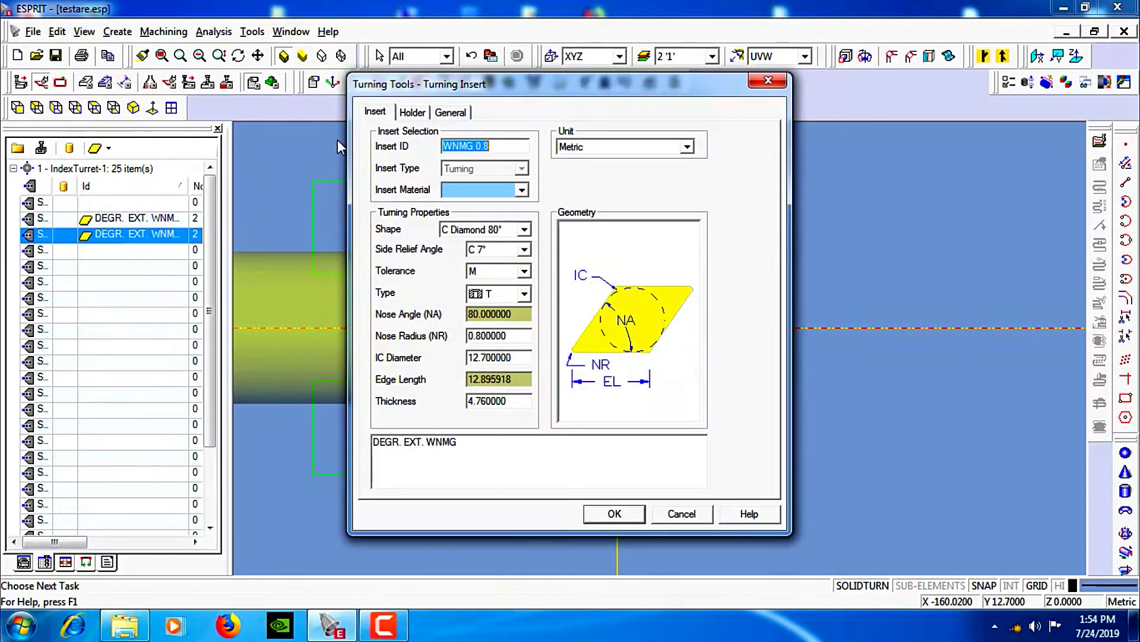
left_click(508, 146)
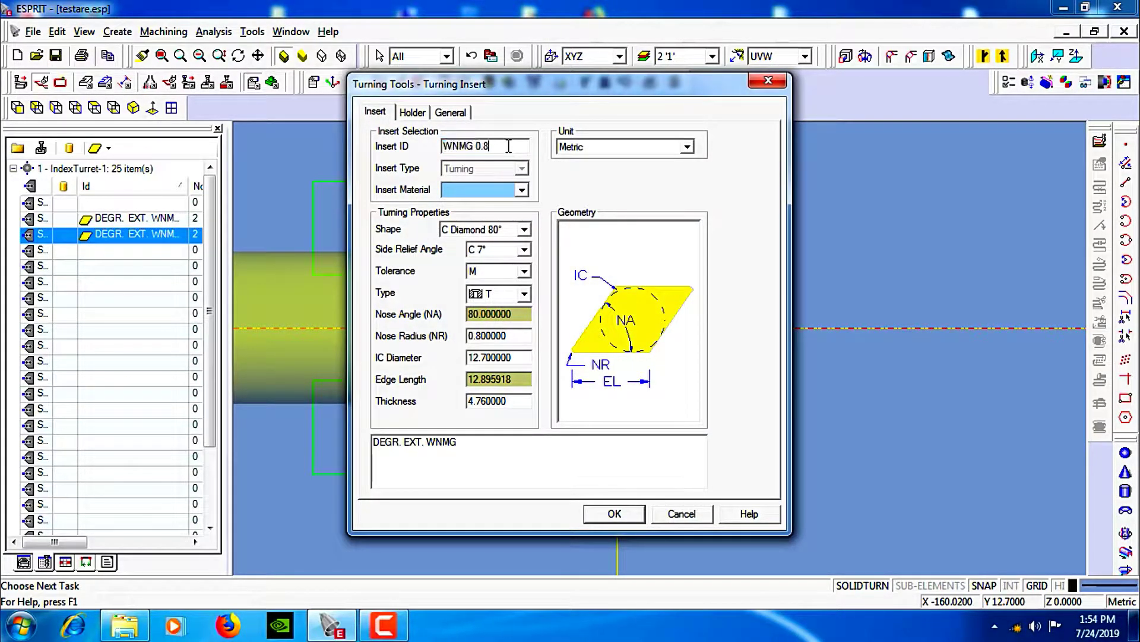
key("BackSpace")
type("4")
left_click_drag(399, 443, 325, 445)
type("FIN")
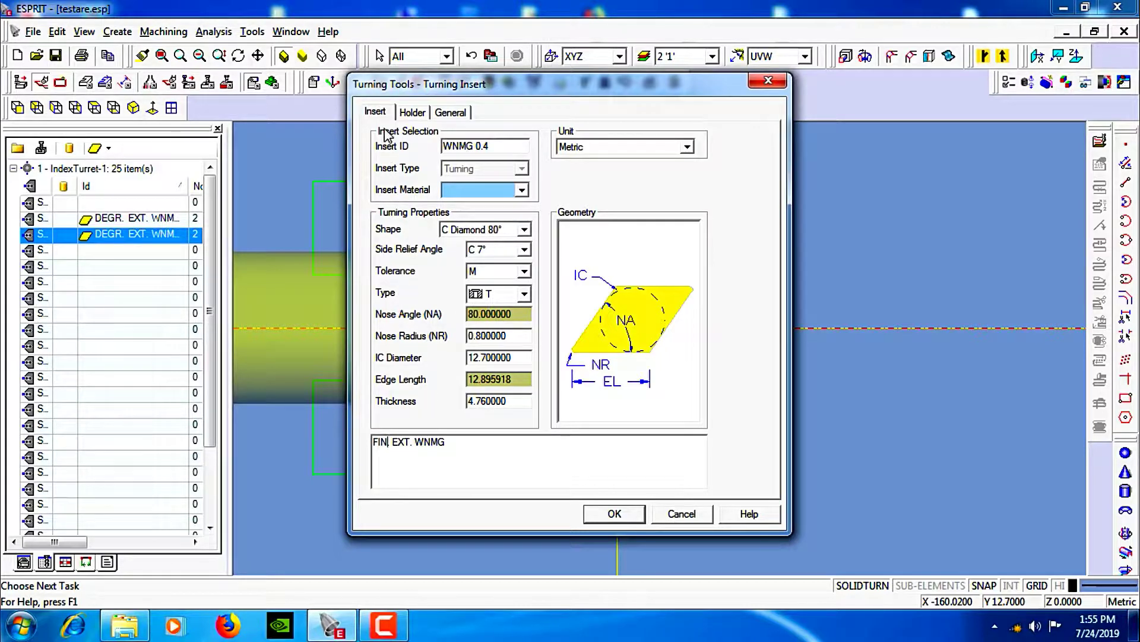
Change the copied tool's holder ID to FIN. EXT. WNMG 0.4
left_click(410, 113)
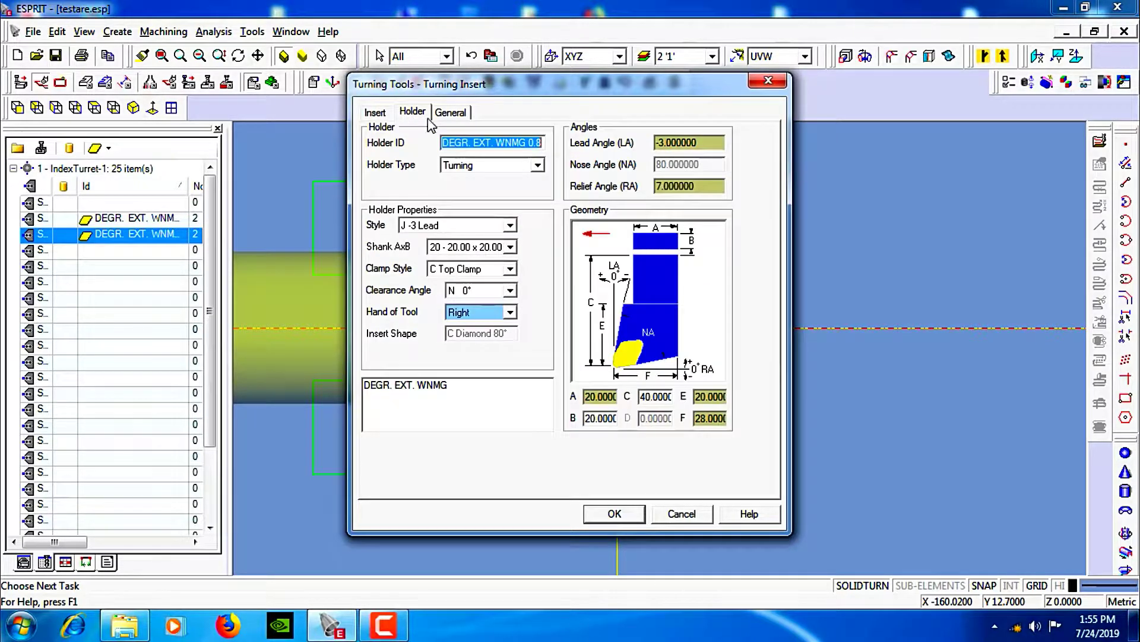
left_click(544, 145)
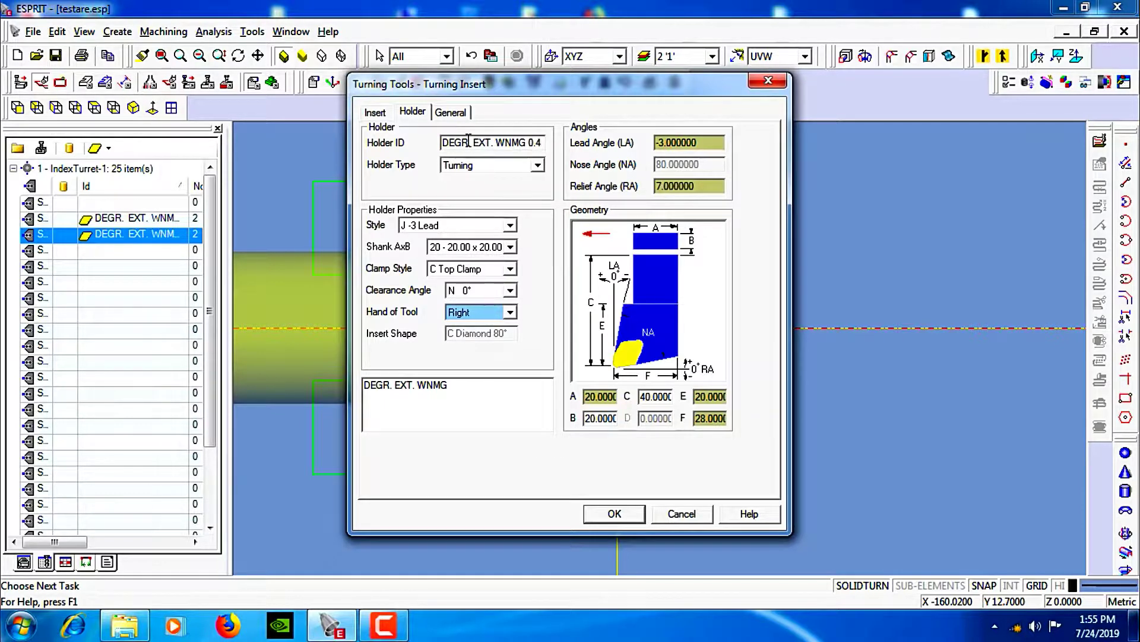
left_click_drag(469, 143, 412, 151)
type("FIN")
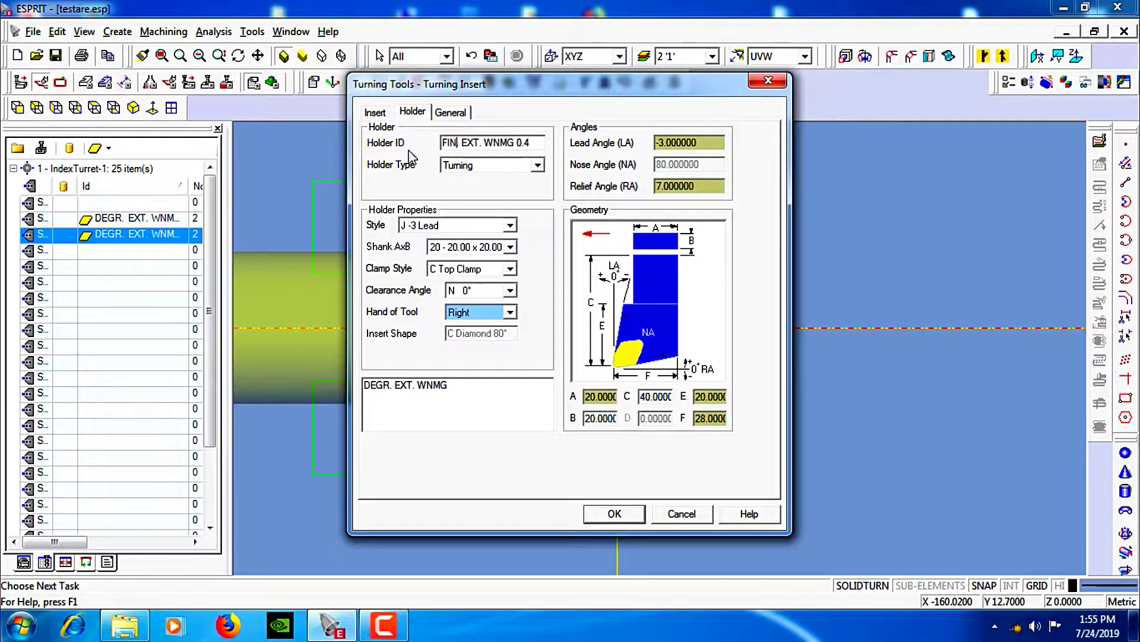
Set the insert's nose radius to 0.4
left_click(383, 114)
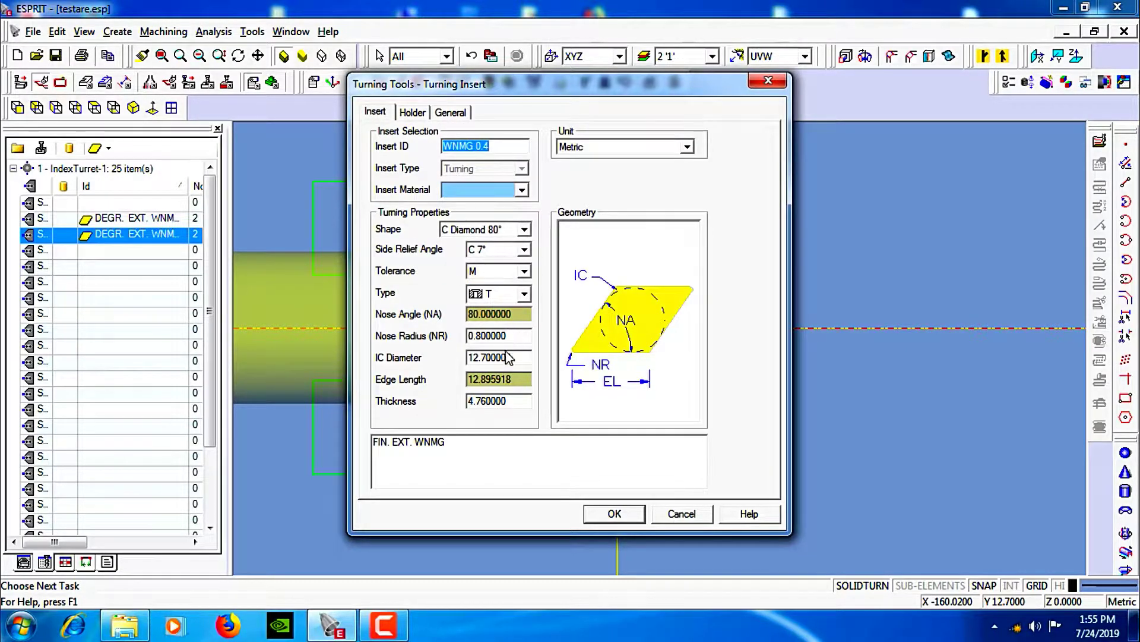
left_click_drag(514, 335, 468, 335)
type("0.4")
Change the holder comment to FIN. EXT. WNMG, keeping the J -3 Lead style
left_click(414, 112)
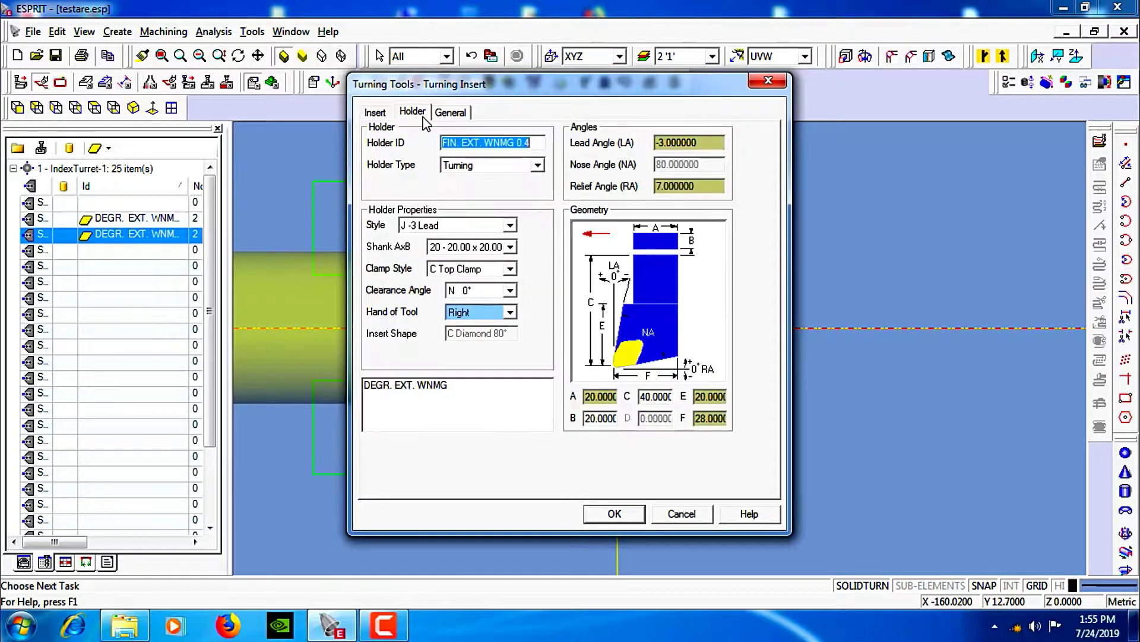
left_click(462, 231)
left_click(462, 232)
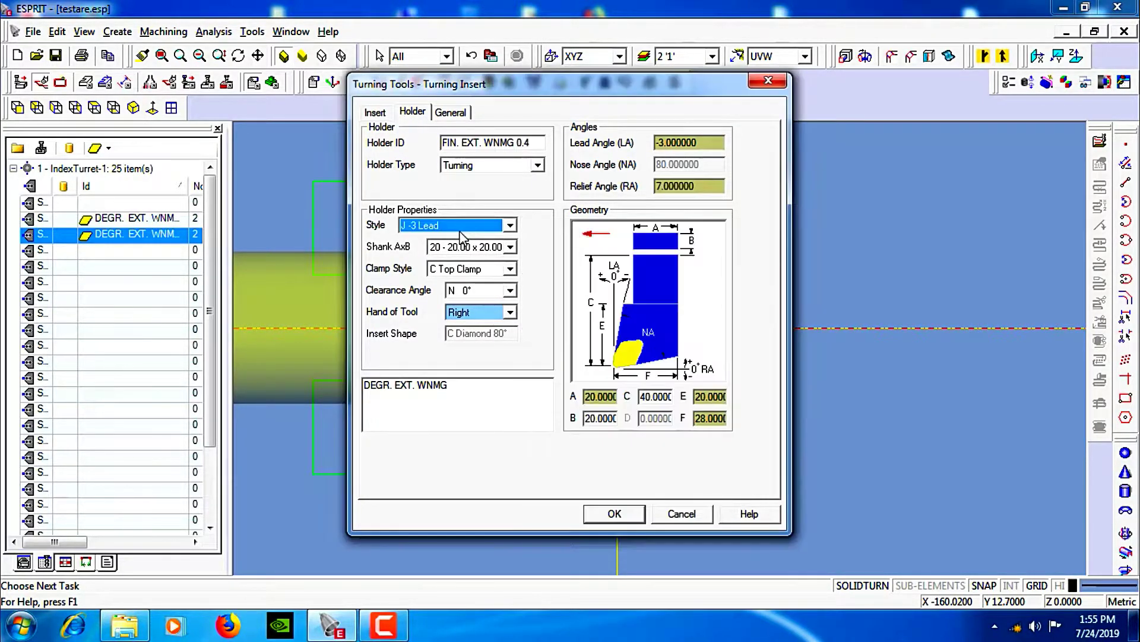
left_click(445, 391)
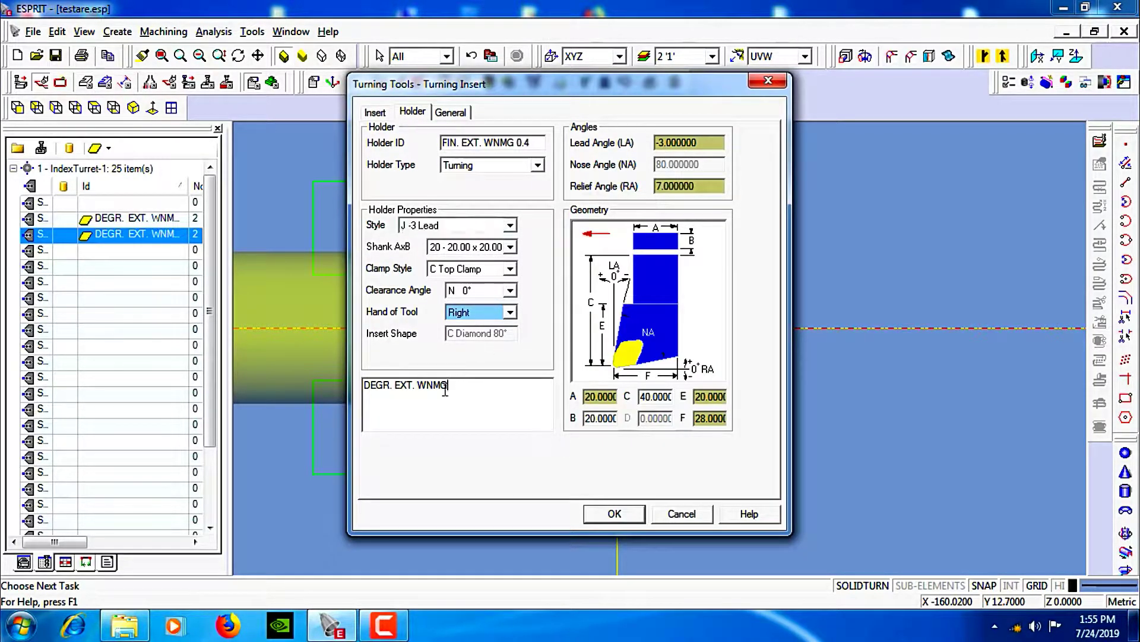
left_click_drag(390, 386, 343, 385)
type("FIN")
Set the tool ID to FIN. EXT. WNMG 0.4 and assign tool number 4 to Station:4
left_click(450, 113)
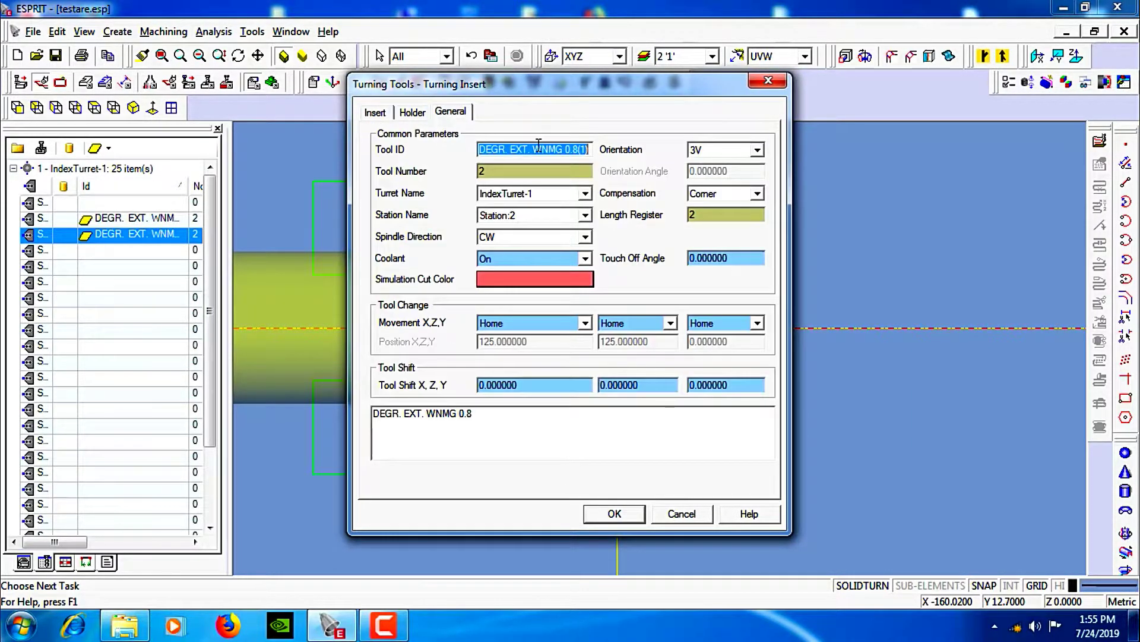
left_click_drag(509, 149, 419, 156)
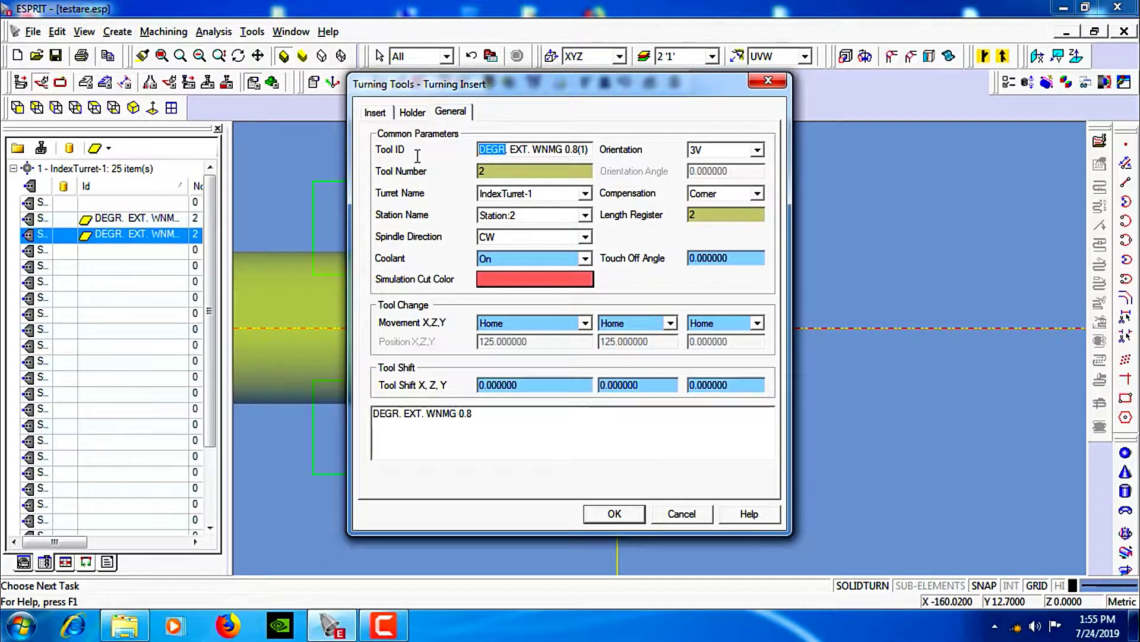
type("FIN")
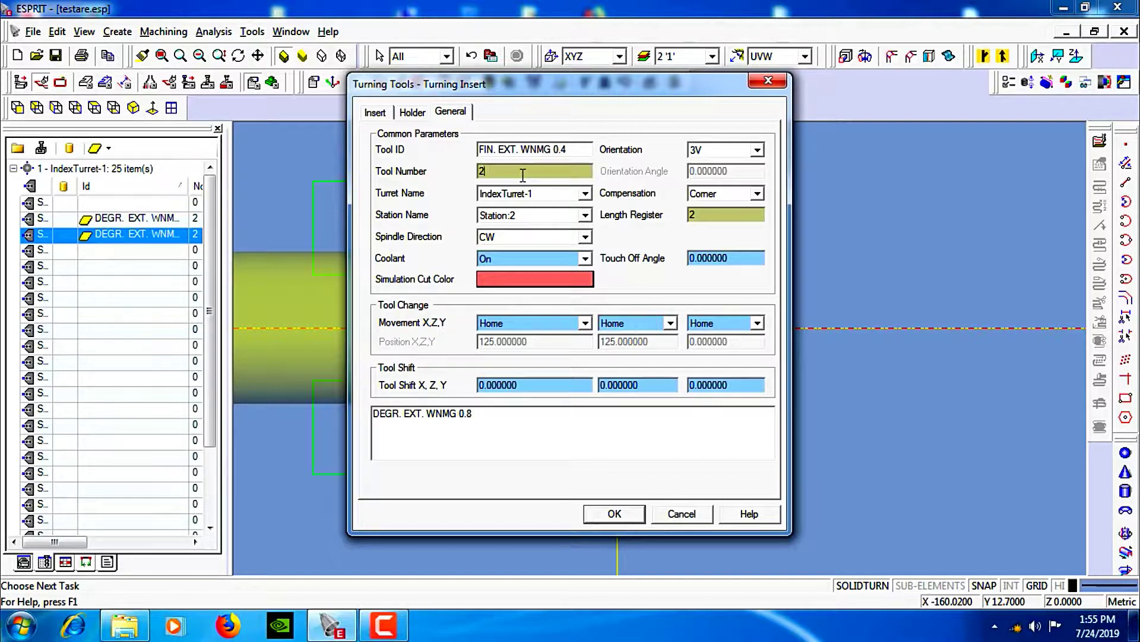
type("4")
left_click(518, 215)
left_click(524, 254)
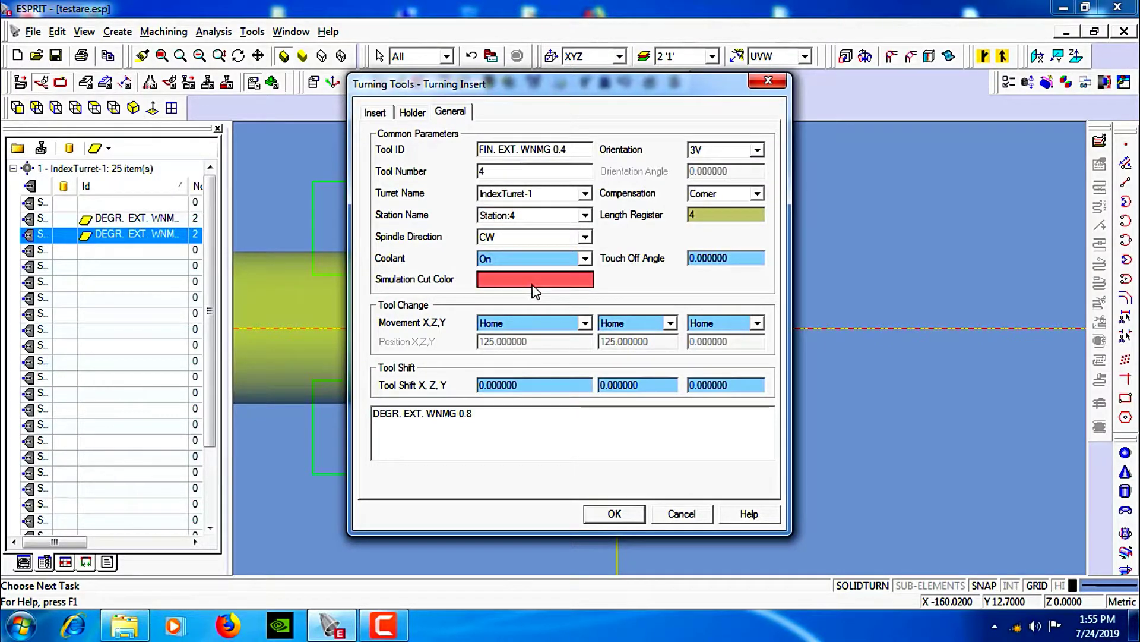
Set the finishing tool's simulation cut color to bright green
left_click(536, 280)
left_click(558, 238)
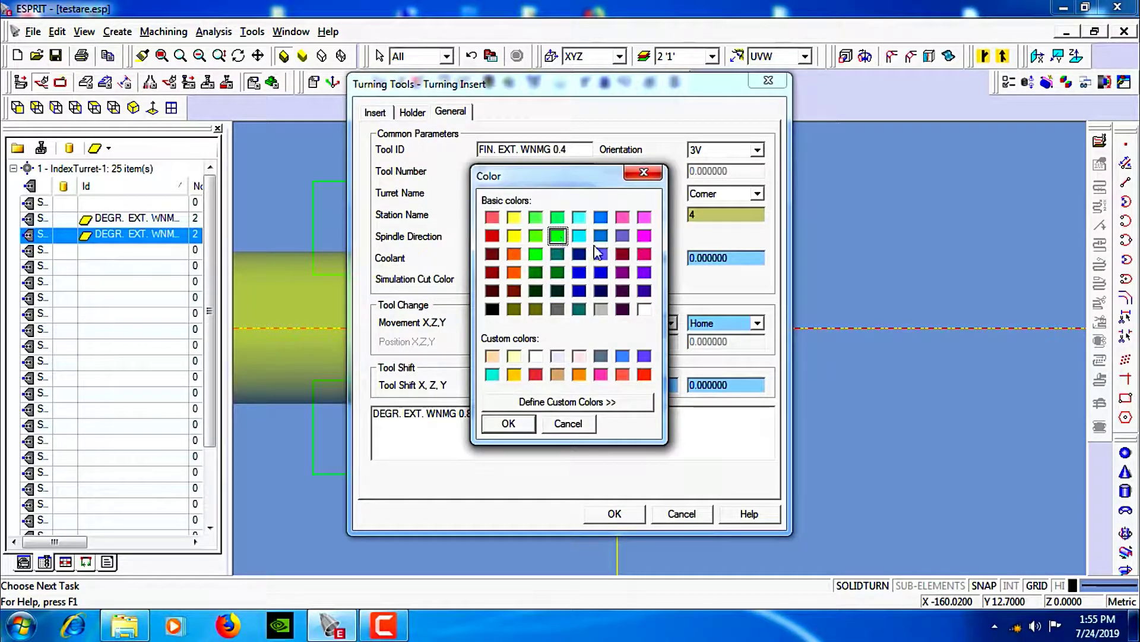
left_click(526, 425)
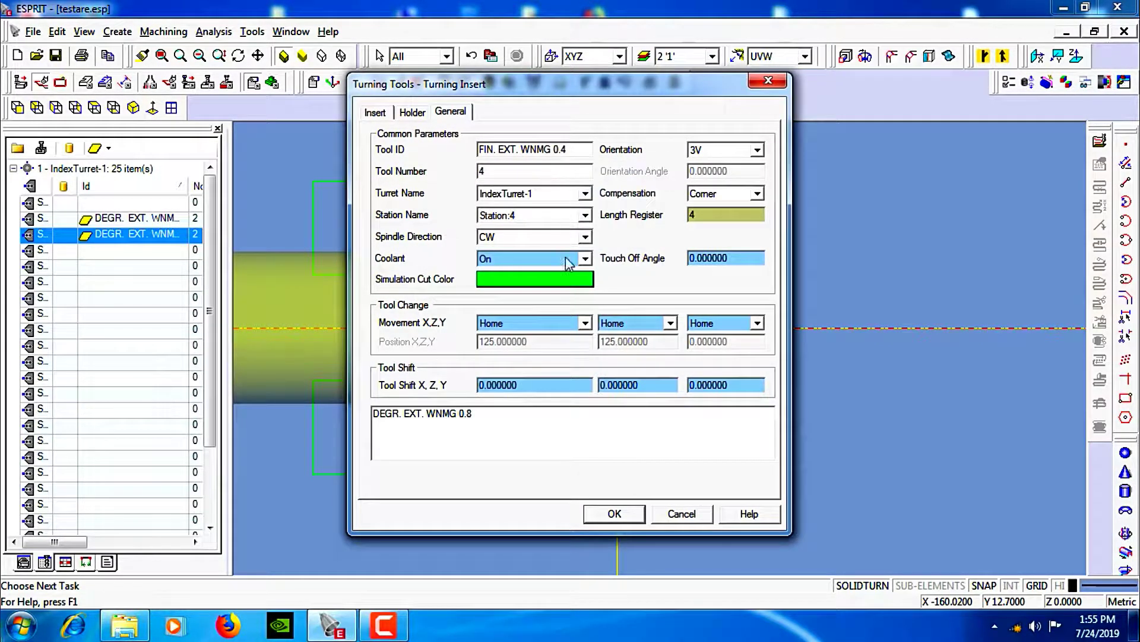
Change the tool's general comment to FIN. EXT. WNMG 0.4 and save the finishing tool
left_click_drag(403, 419, 357, 415)
type("FIN")
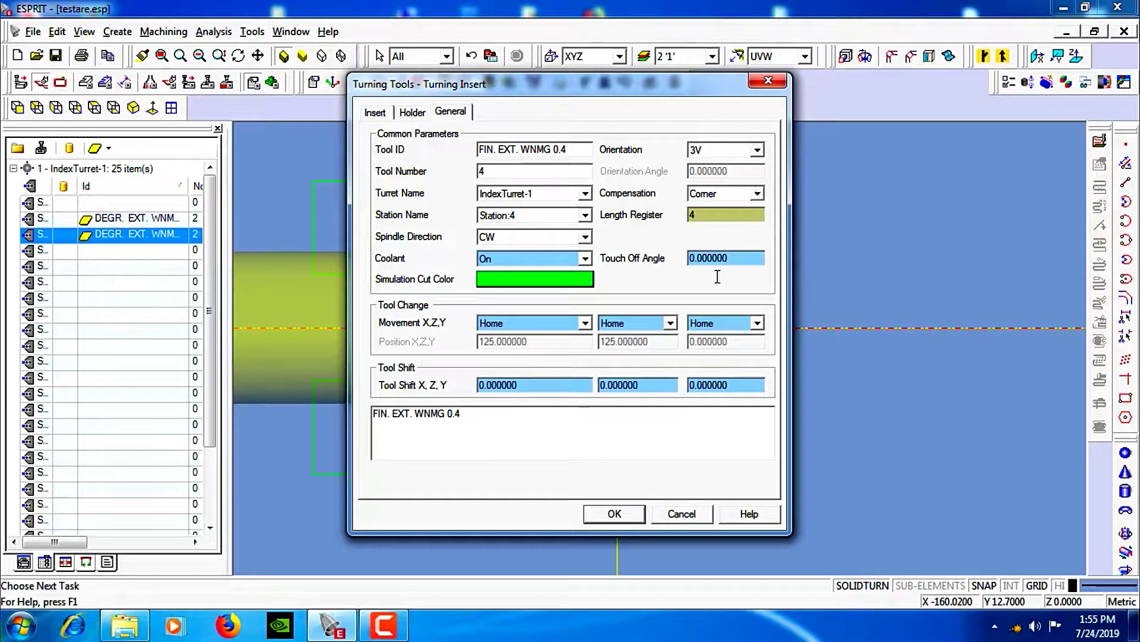
left_click(614, 513)
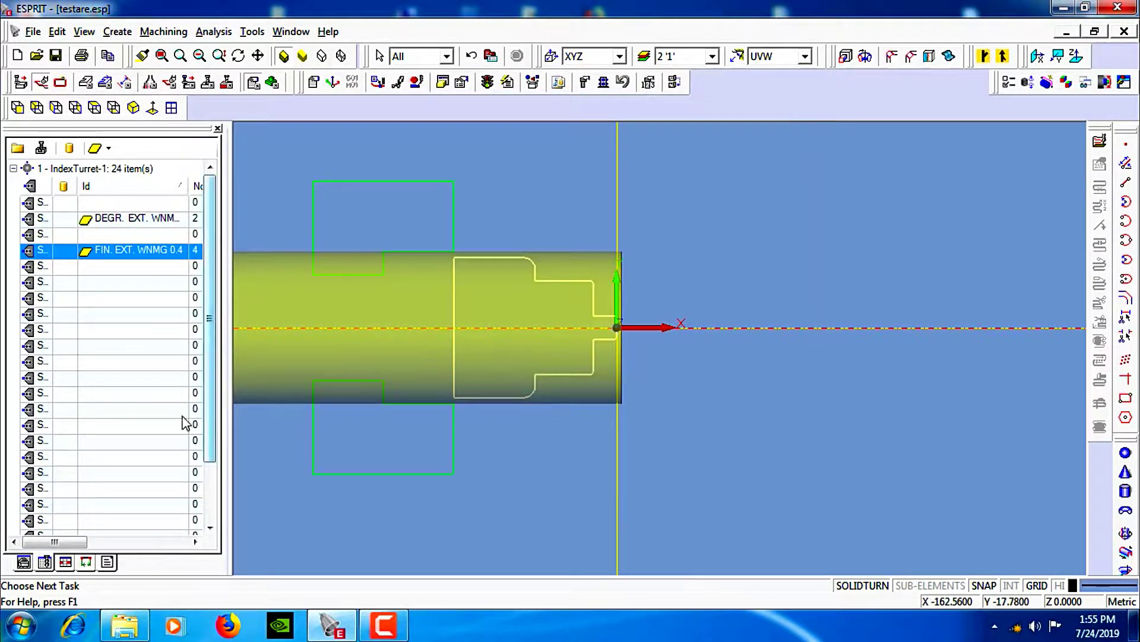
Dimension the part's overall length from its back edge to the front face, placing the dimension above the stock
left_click(23, 562)
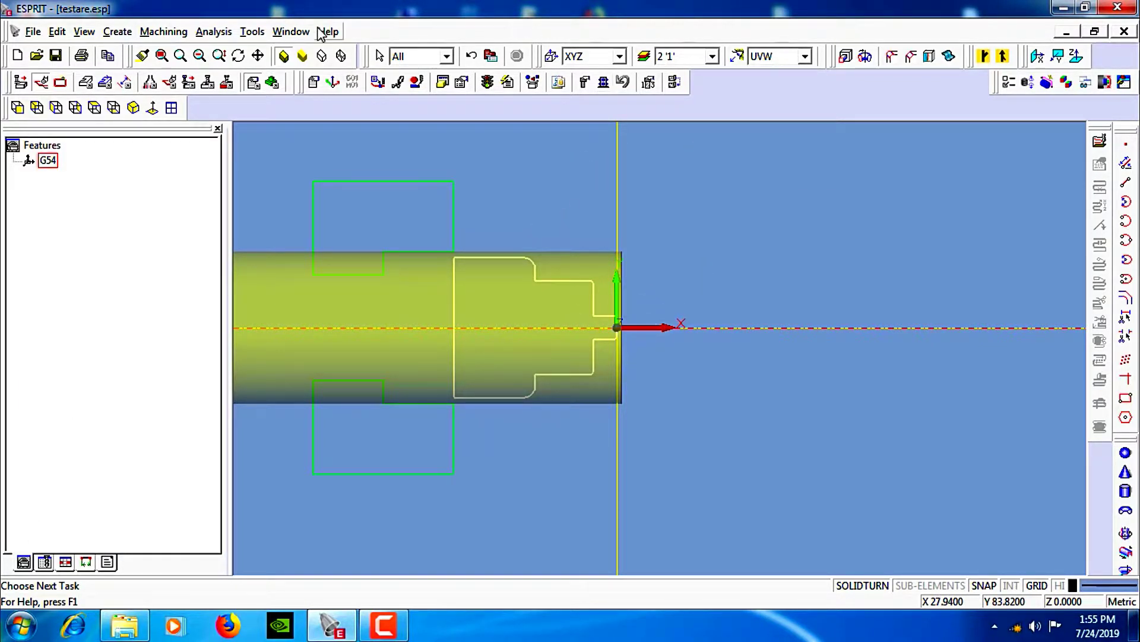
left_click(105, 81)
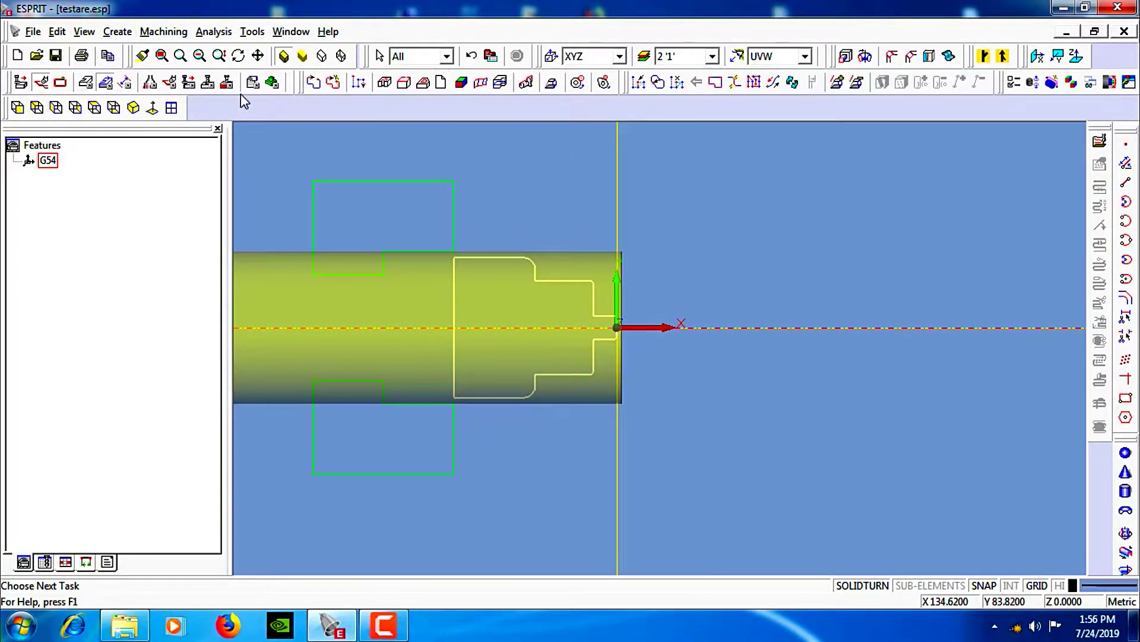
left_click(125, 81)
left_click(333, 81)
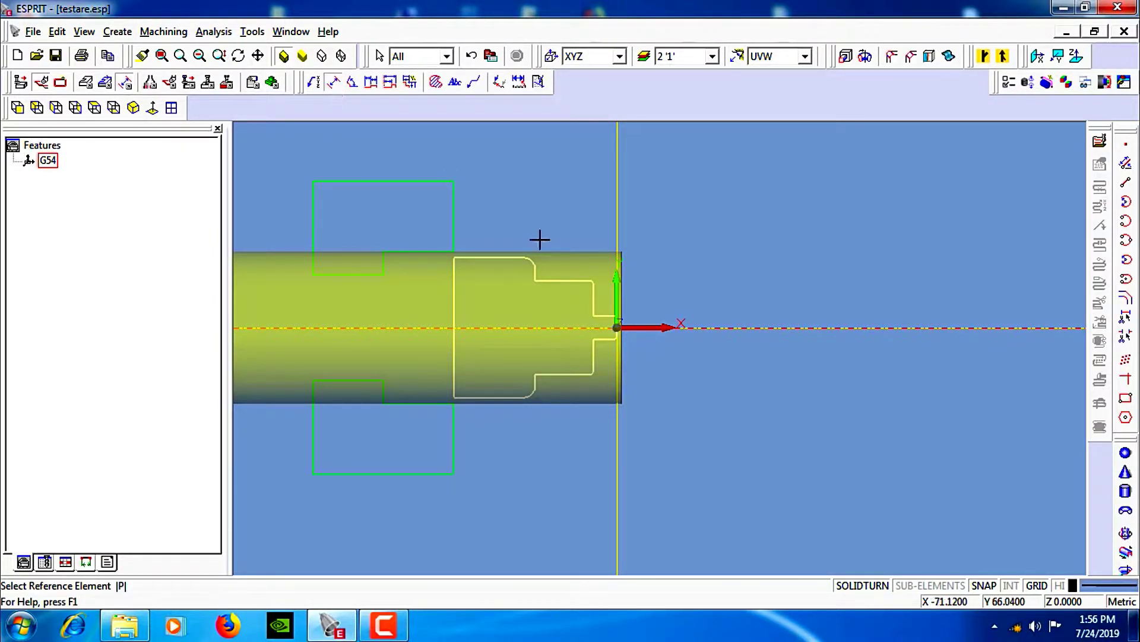
left_click(455, 259)
scroll(632, 315, "up", 3)
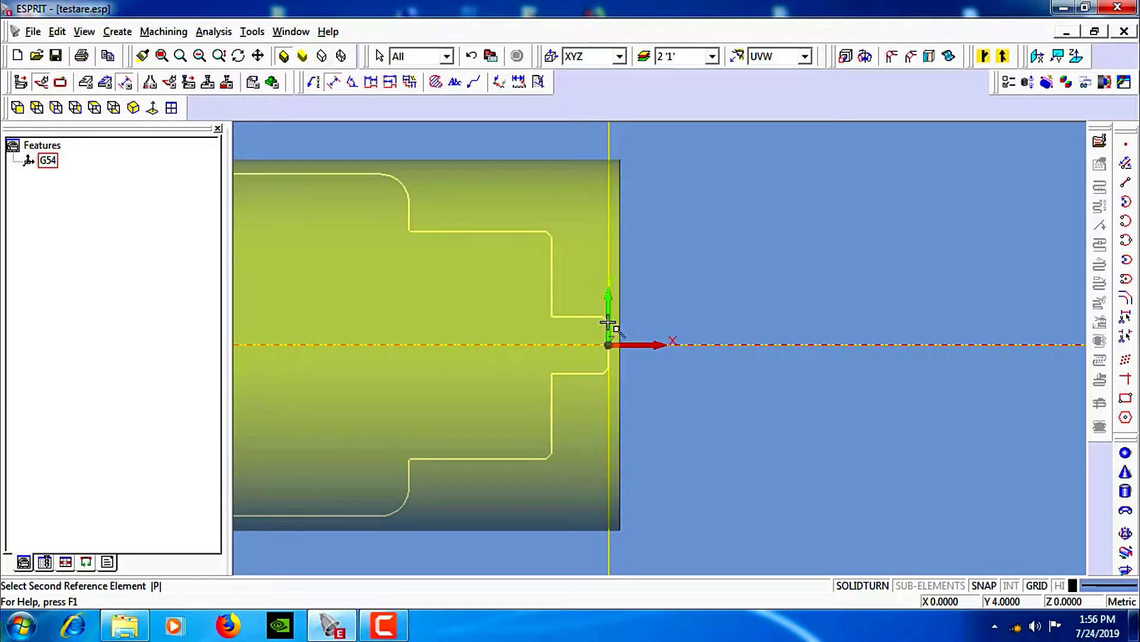
left_click(607, 322)
scroll(579, 208, "down", 3)
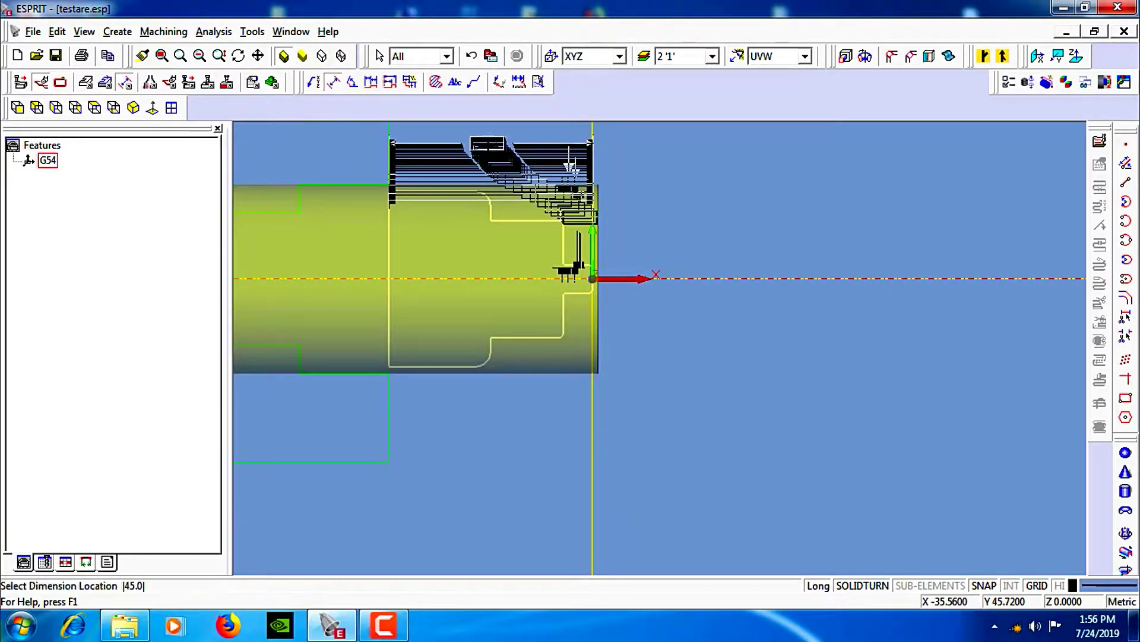
left_click(461, 144)
scroll(458, 134, "up", 3)
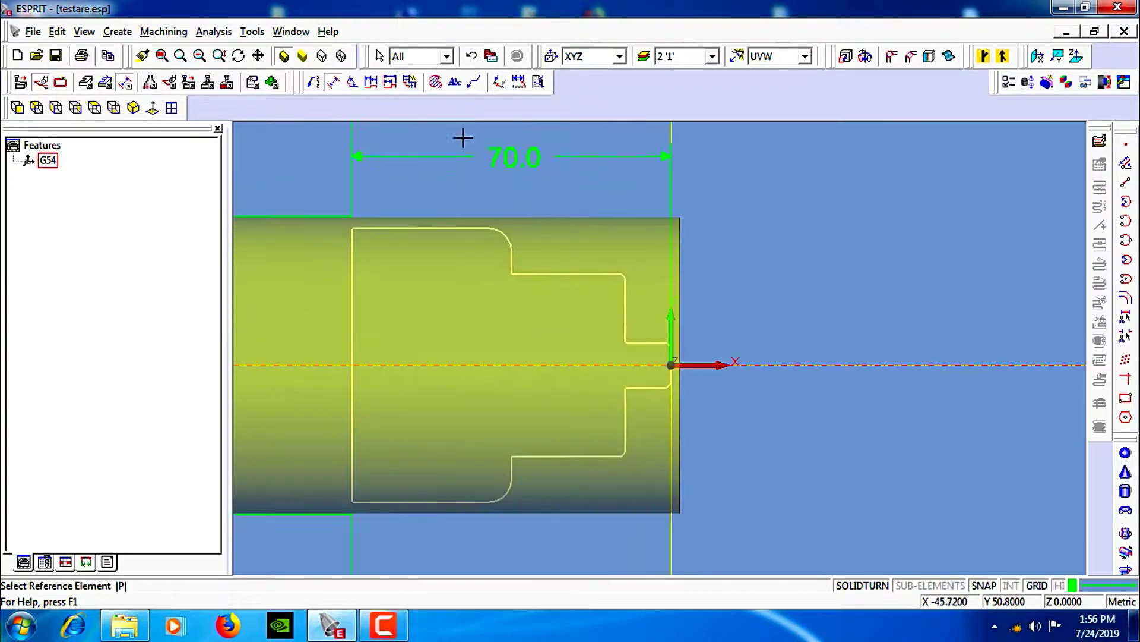
scroll(570, 242, "down", 3)
scroll(497, 186, "up", 3)
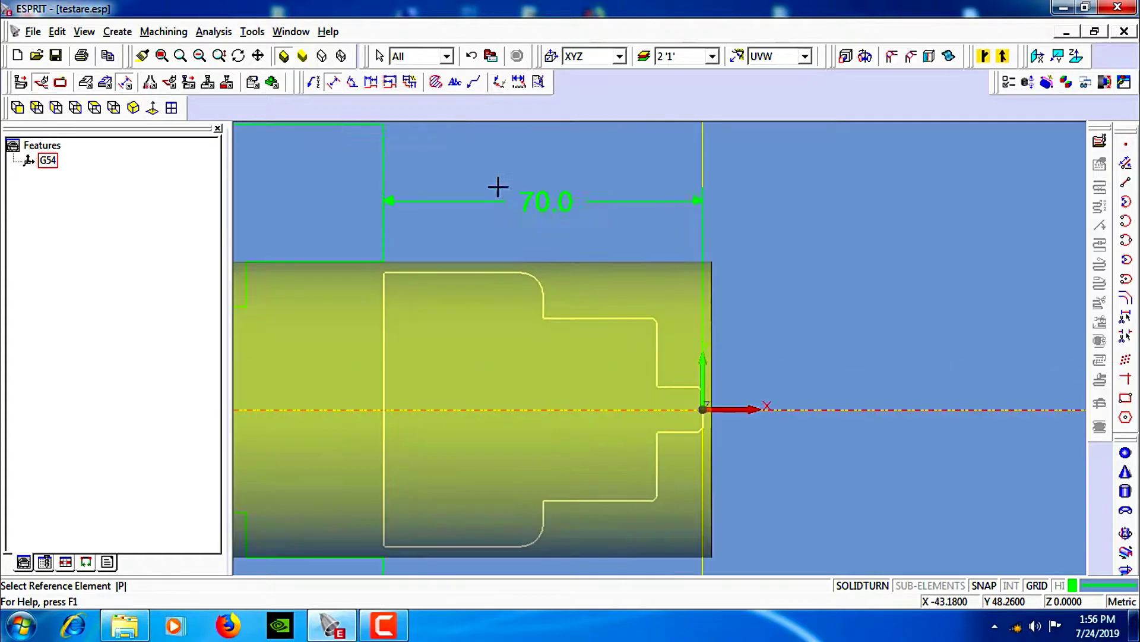
Set the total bar length to 74 in the SolidTurn machine setup and apply it
left_click(254, 83)
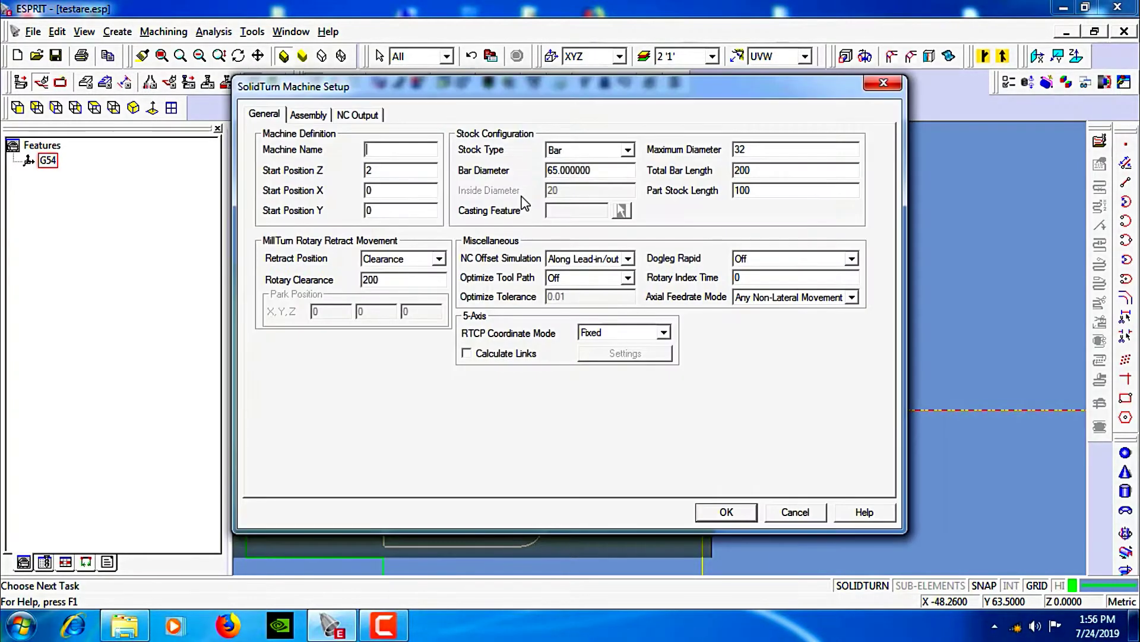
double_click(778, 170)
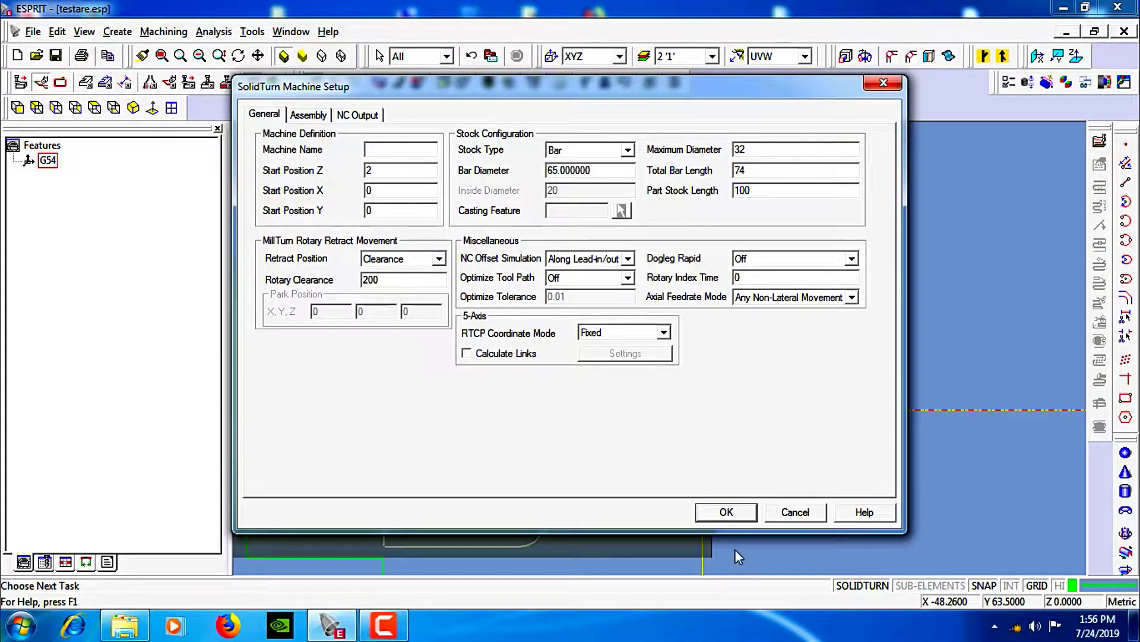
left_click(725, 512)
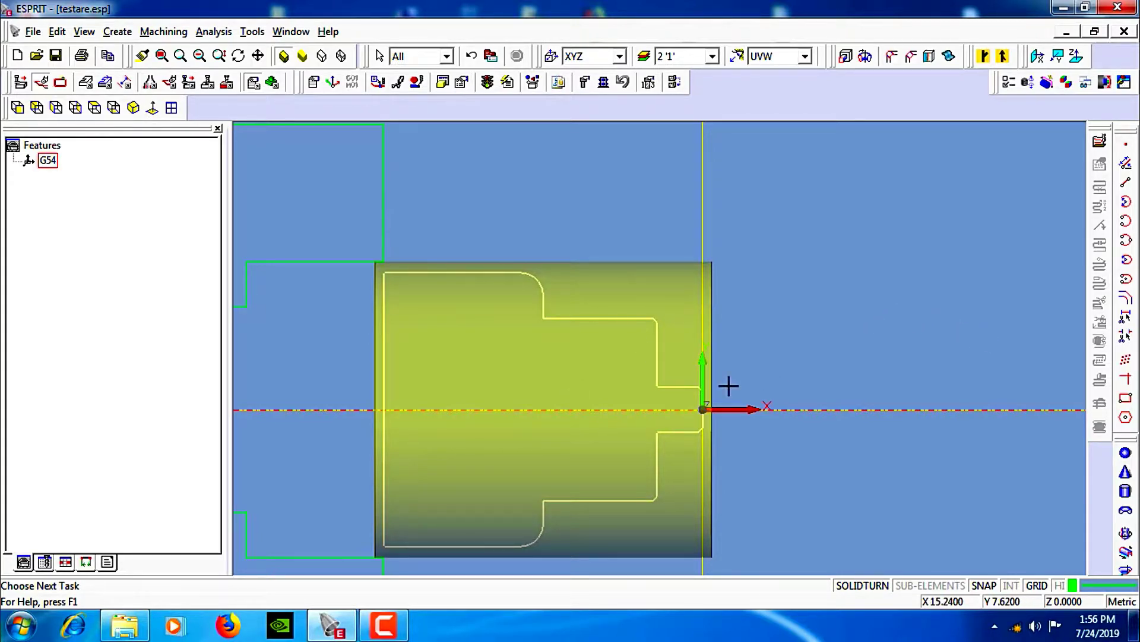
Create a manual chain down the upper half of the part's front face, ending at the origin
scroll(729, 387, "up", 3)
scroll(736, 365, "down", 3)
scroll(740, 380, "up", 3)
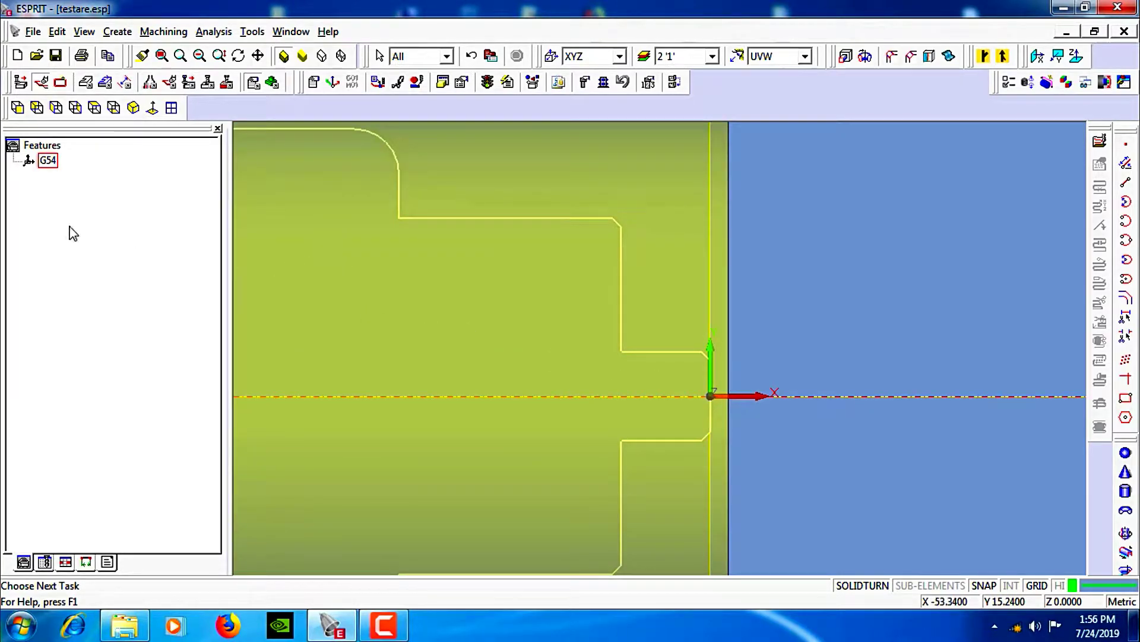
left_click(104, 81)
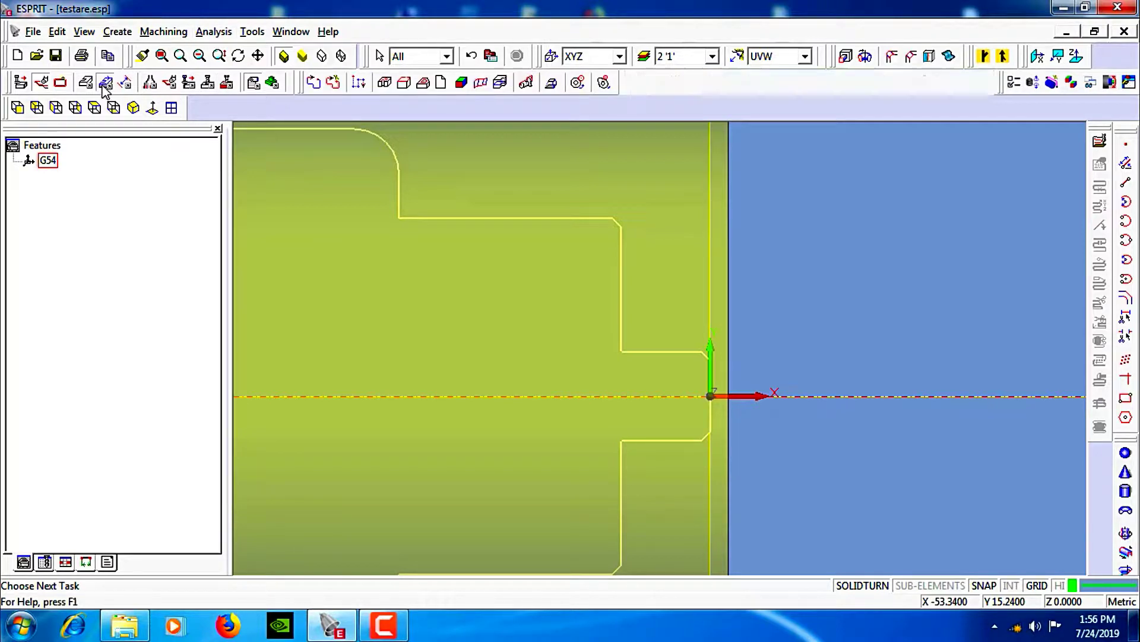
left_click(314, 82)
left_click(711, 395)
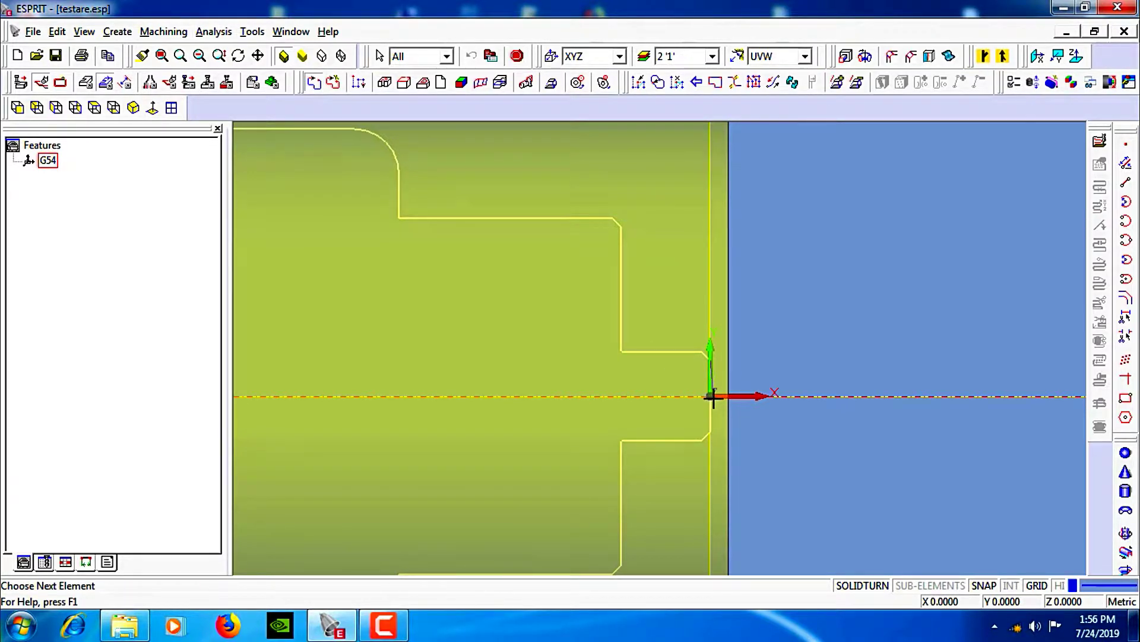
left_click(519, 57)
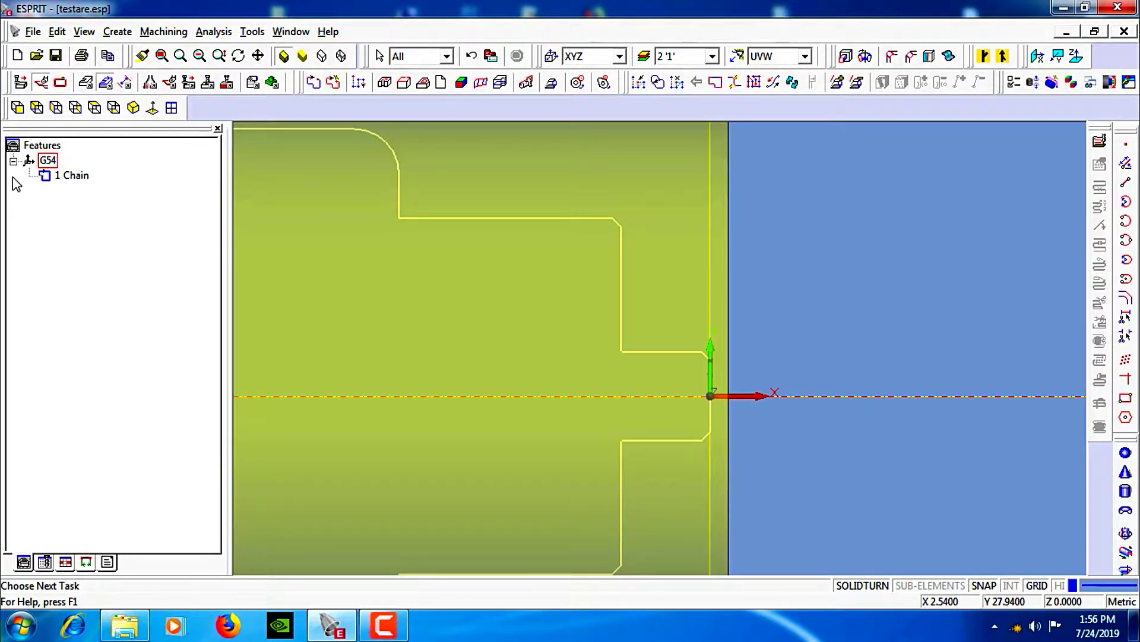
Start a SolidTurn roughing operation on the front-face chain and name it DEGR. FRT
left_click(65, 175)
left_click(164, 31)
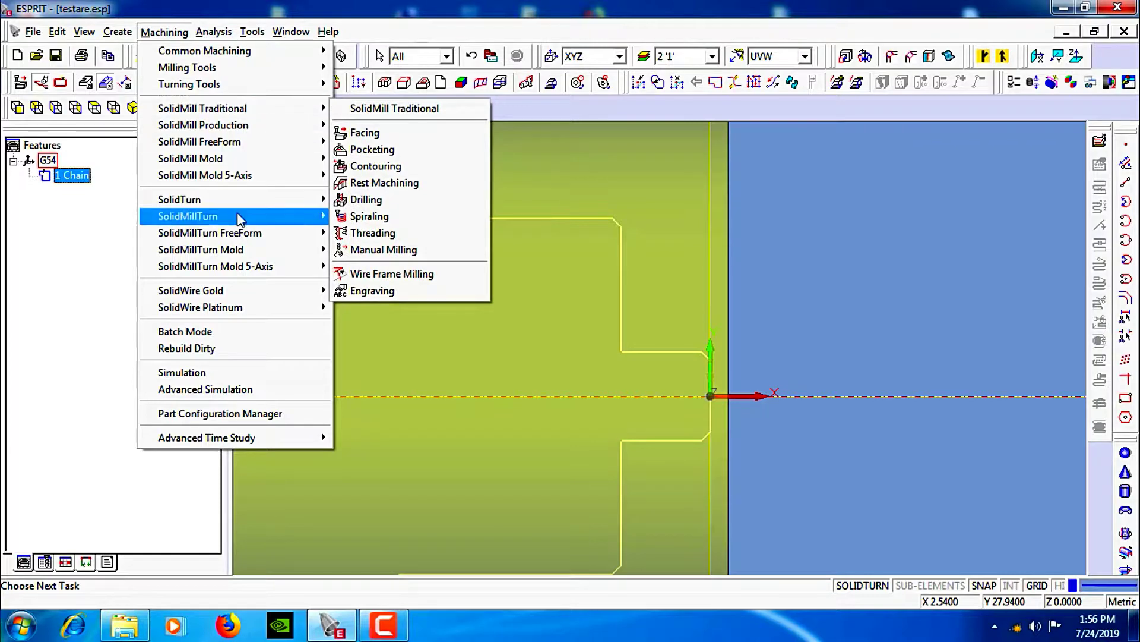
mouse_move(250, 203)
left_click(372, 223)
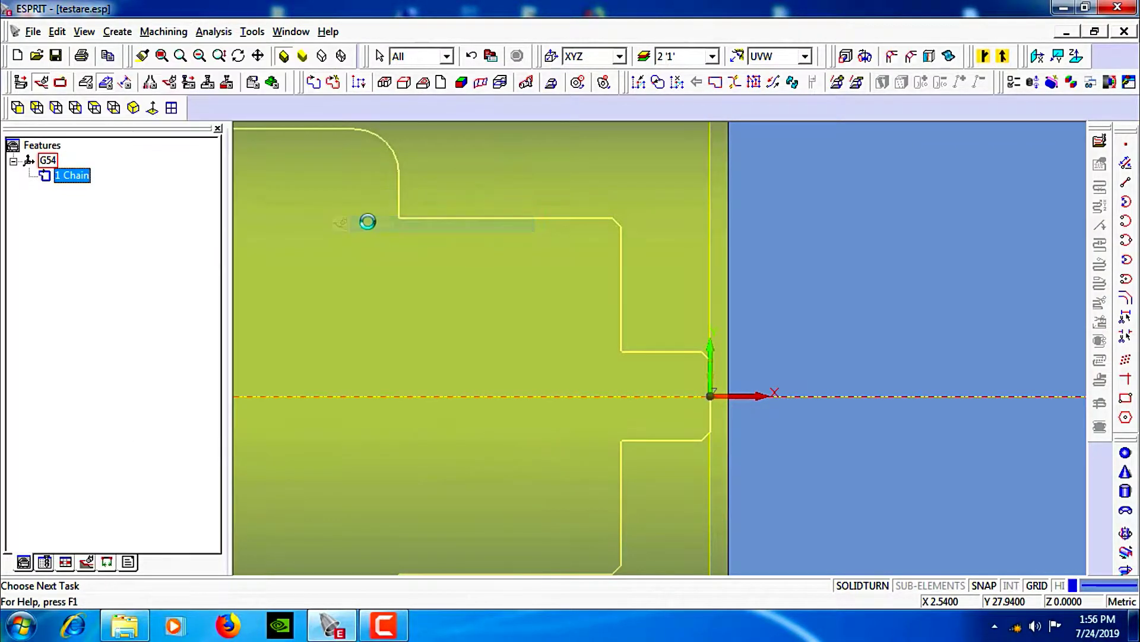
left_click(16, 183)
left_click(85, 175)
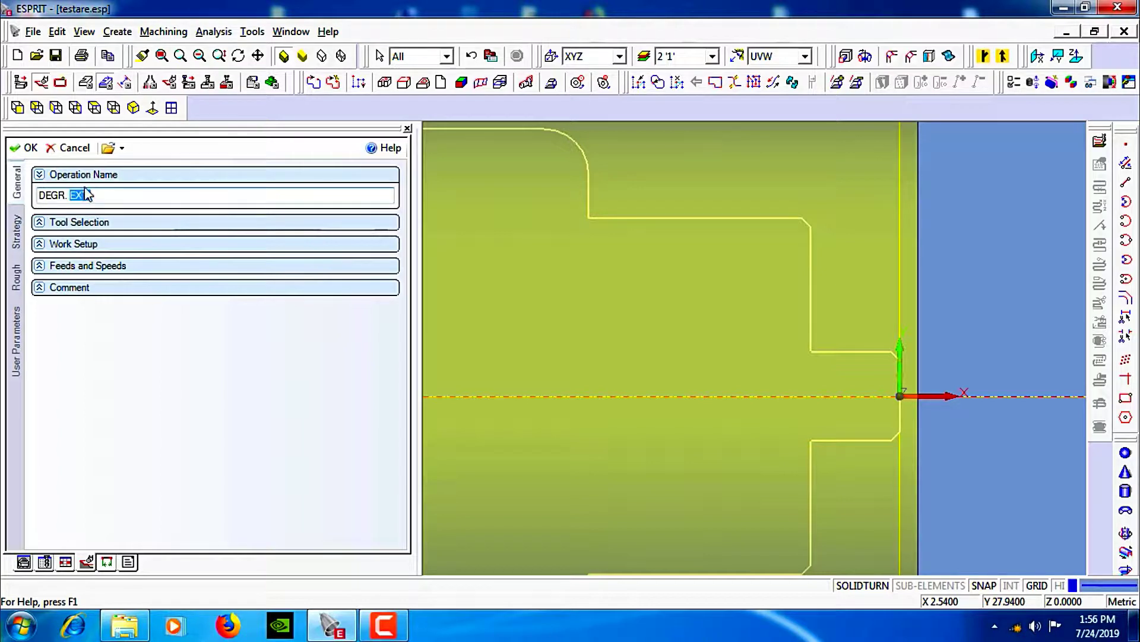
type("INT.")
left_click(97, 179)
Assign the DEGR. EXT. WNMG 0.8 tool to the roughing operation and check its work setup
left_click(98, 196)
left_click(207, 218)
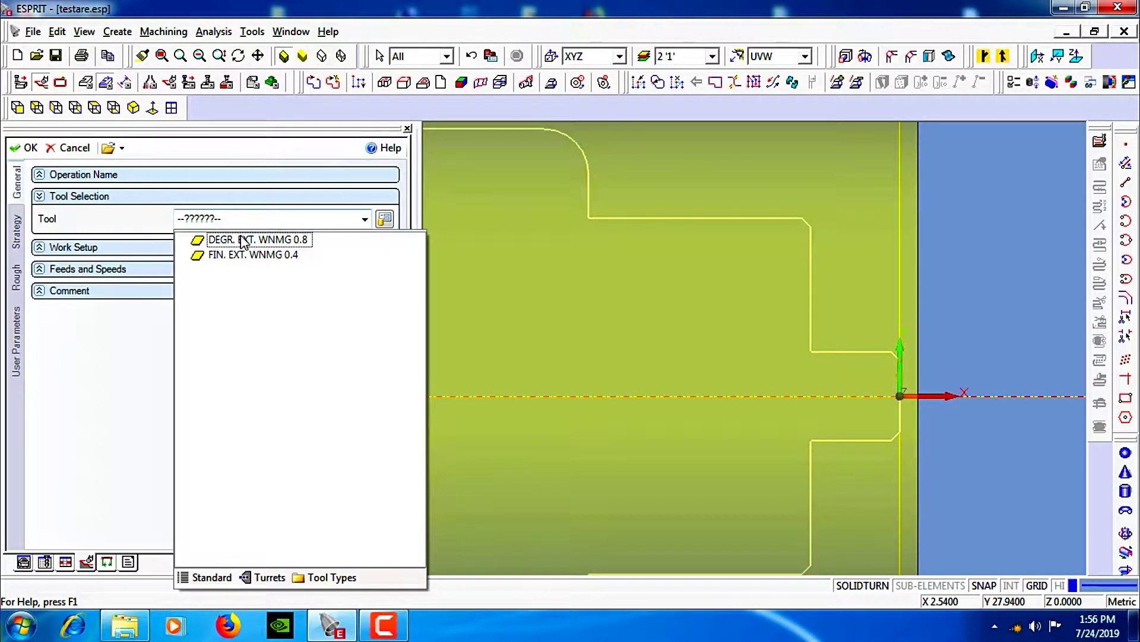
left_click(244, 239)
left_click(145, 196)
left_click(148, 219)
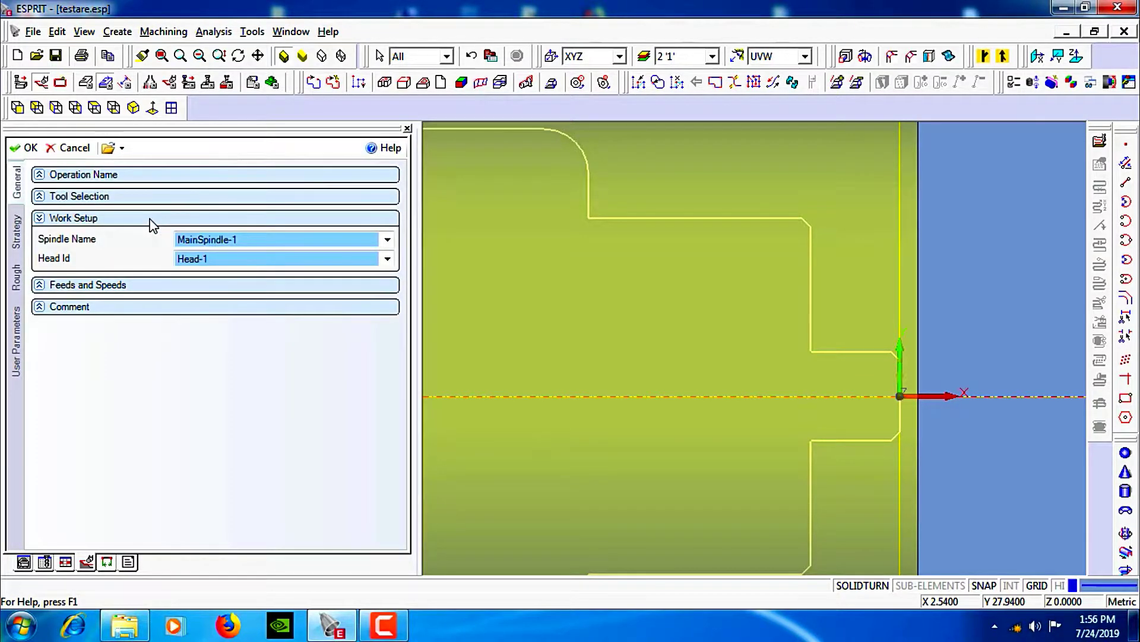
left_click(150, 217)
Set the operation's reference diameter to 65 and its spindle speed to 600 RPM
left_click(151, 239)
double_click(234, 305)
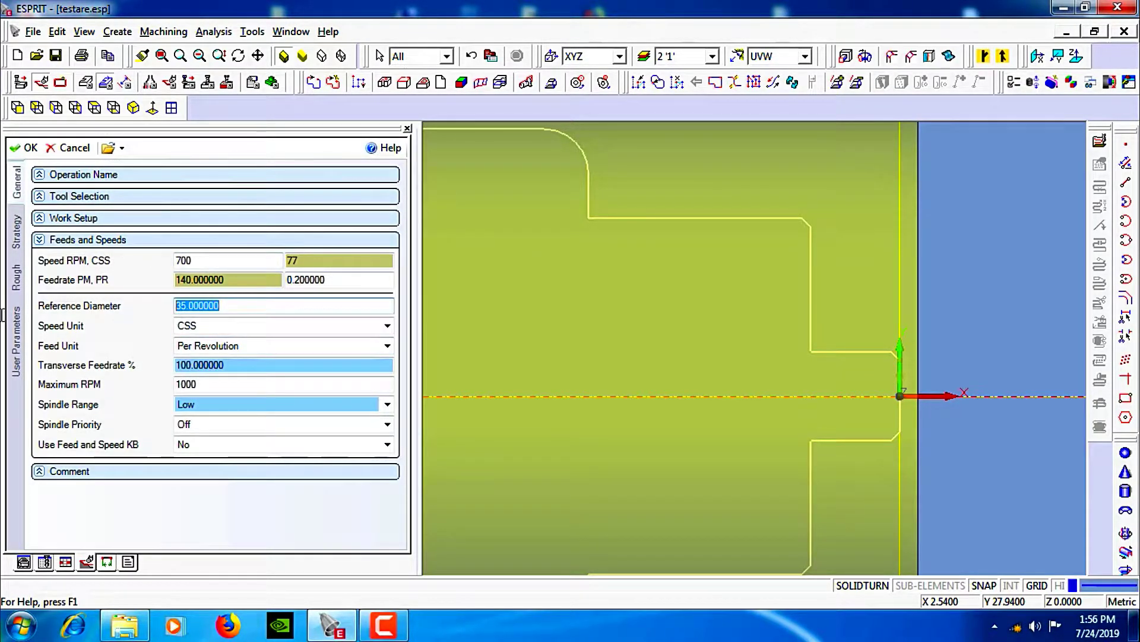
type("6")
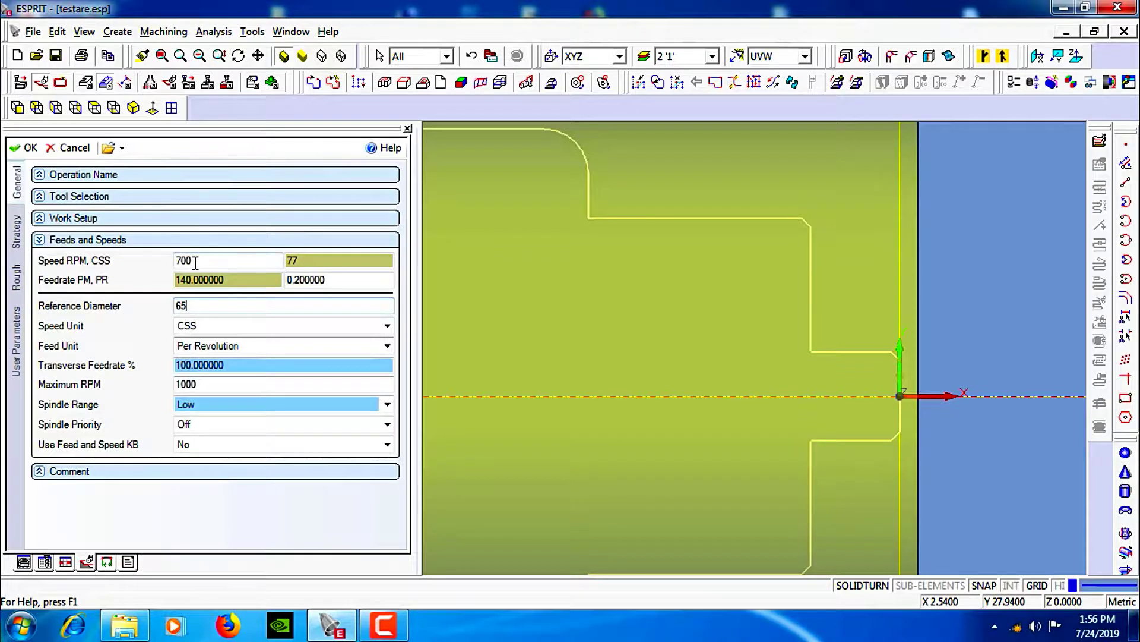
type("5")
left_click(195, 262)
double_click(221, 260)
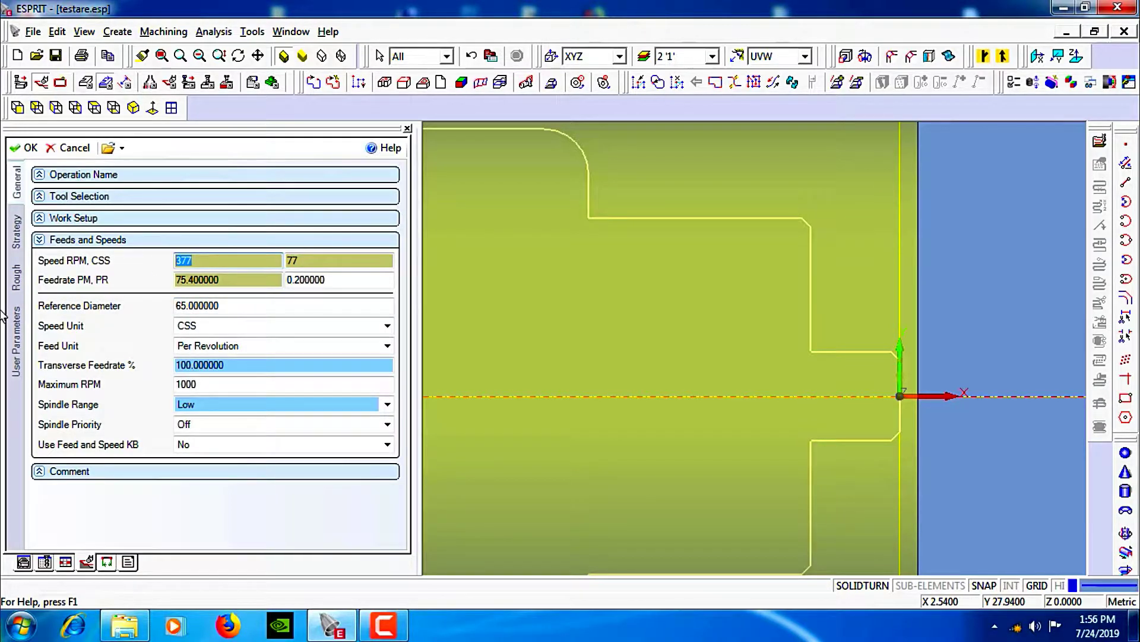
type("600")
Set the roughing feedrate to 0.18 per revolution and finish the feeds and speeds settings
left_click(338, 280)
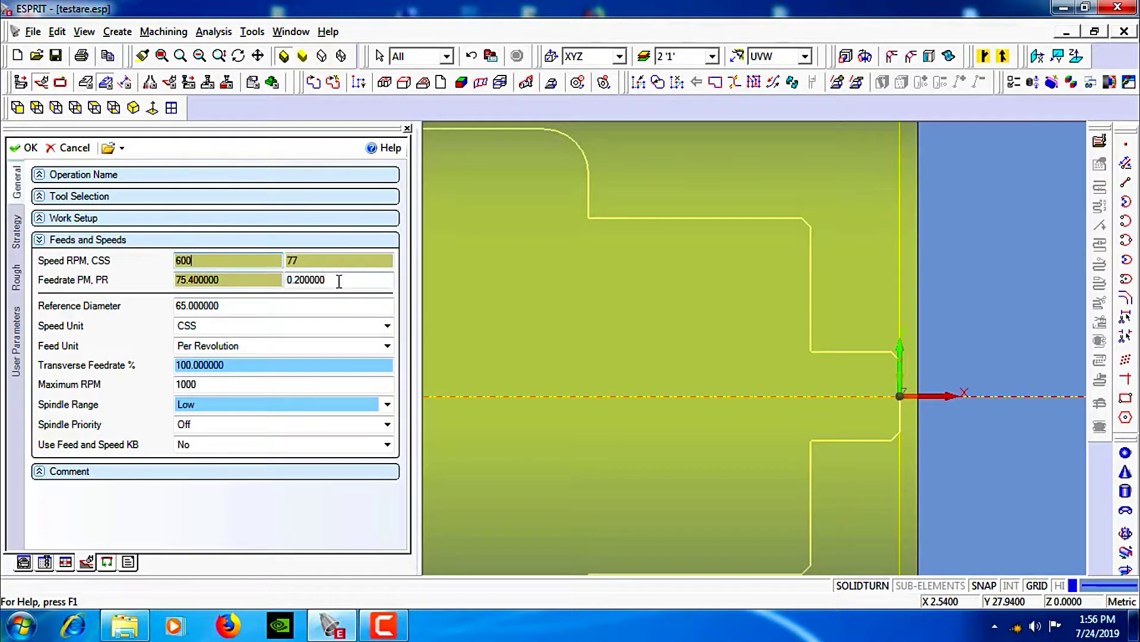
double_click(339, 279)
type("0.1")
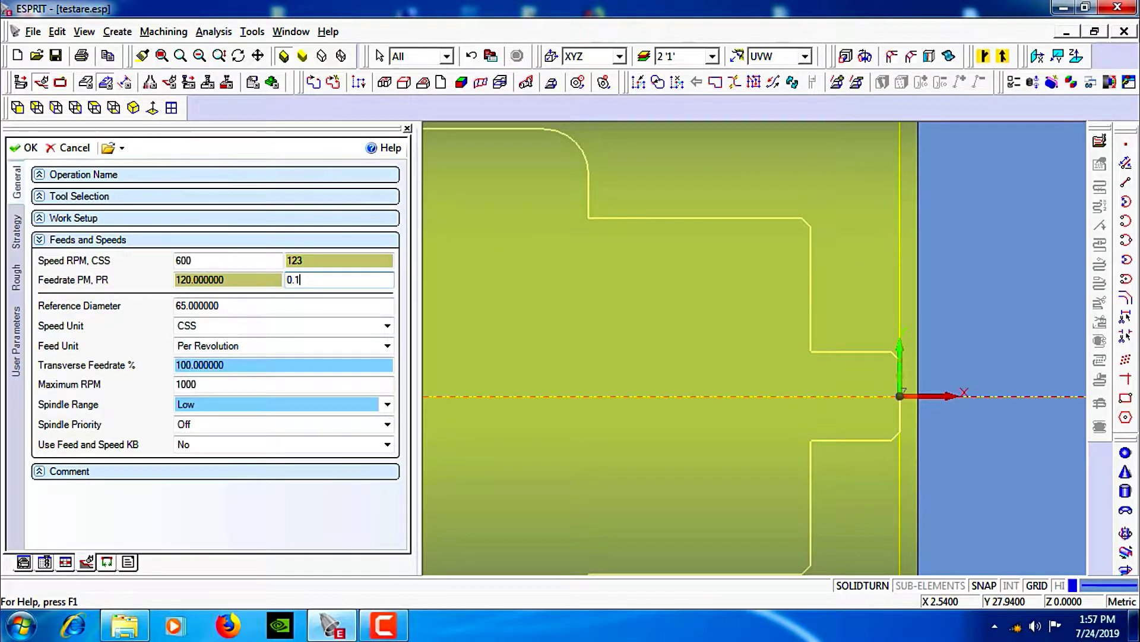
type("80000")
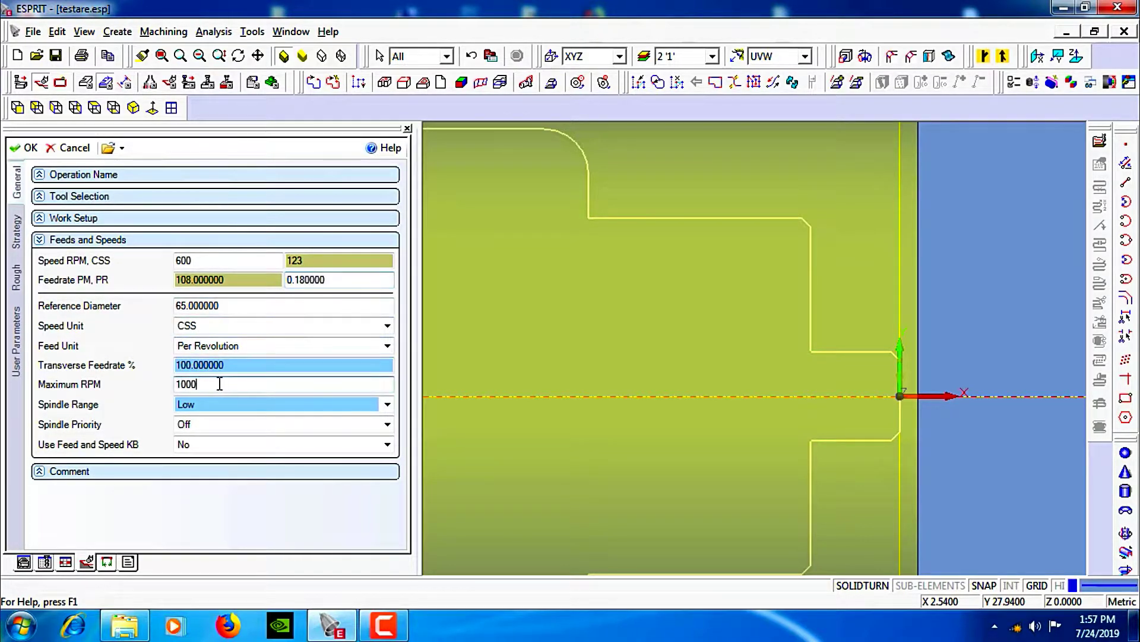
double_click(218, 385)
left_click(86, 240)
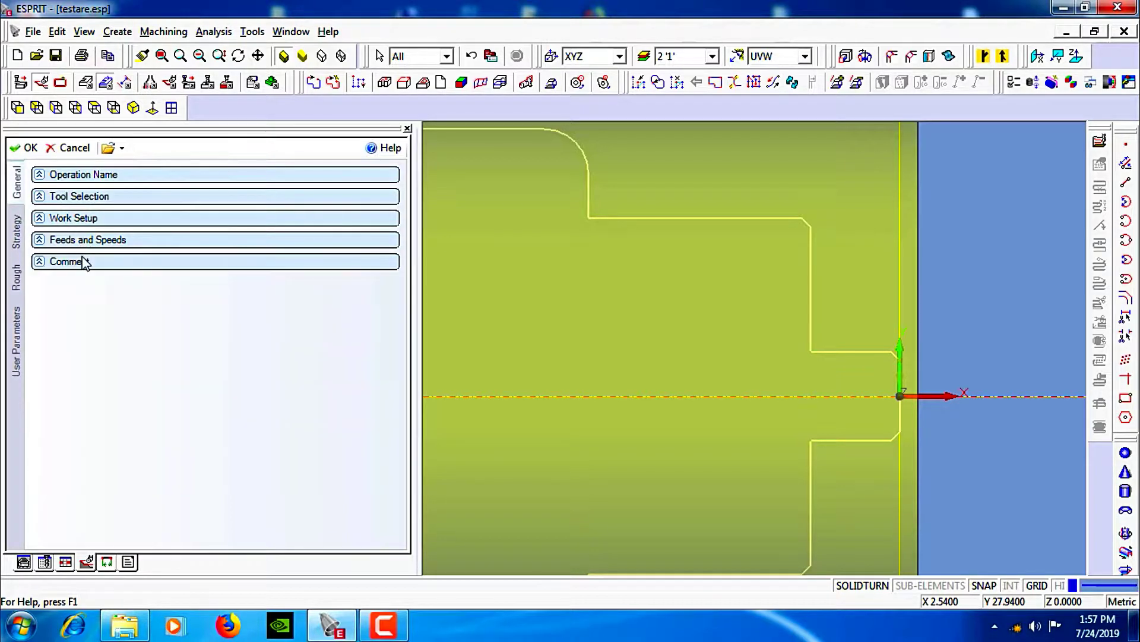
Change the roughing operation's comment to DEGR. FRT
left_click(84, 261)
left_click_drag(99, 283, 72, 284)
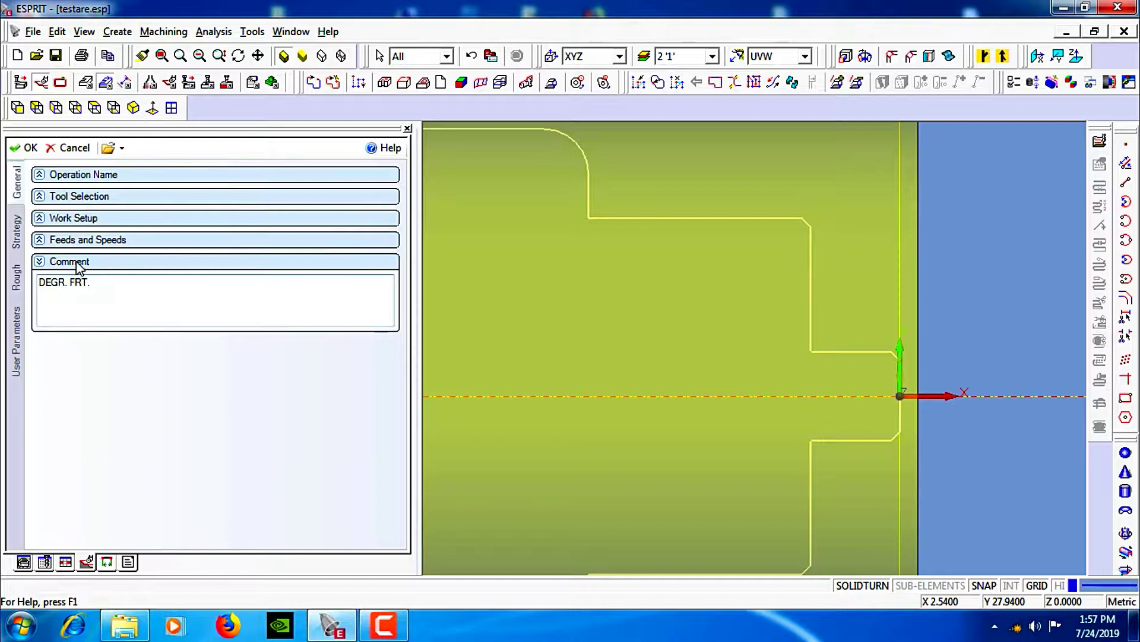
left_click(79, 262)
Change the type of work from OD to face turning in the cutting strategy
left_click(16, 232)
left_click(98, 174)
left_click(217, 197)
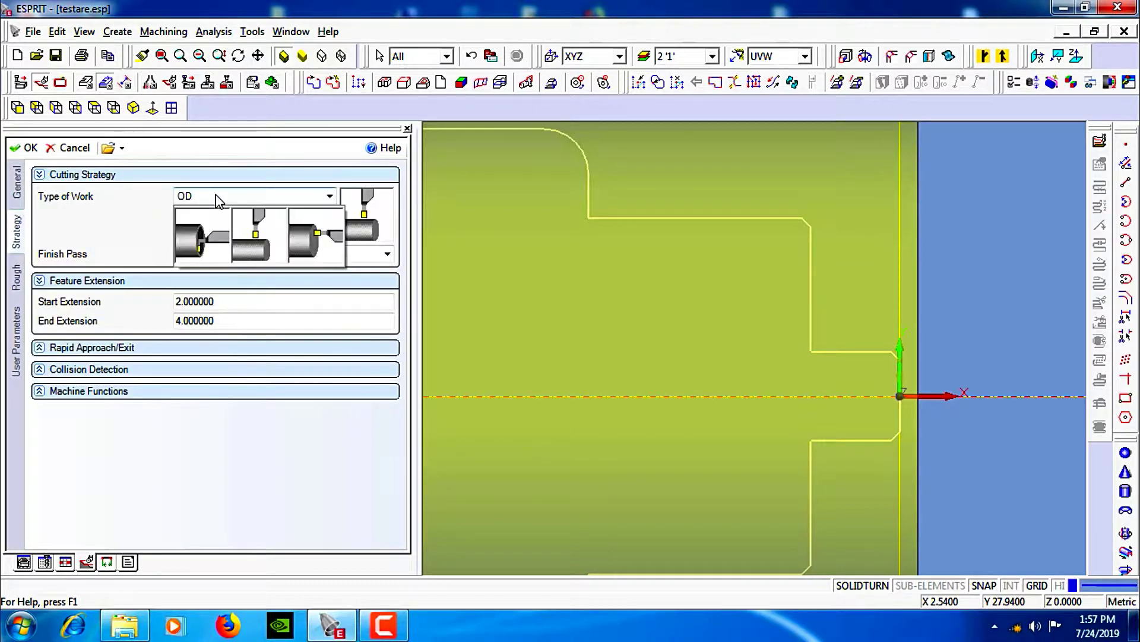
left_click(315, 238)
left_click(211, 175)
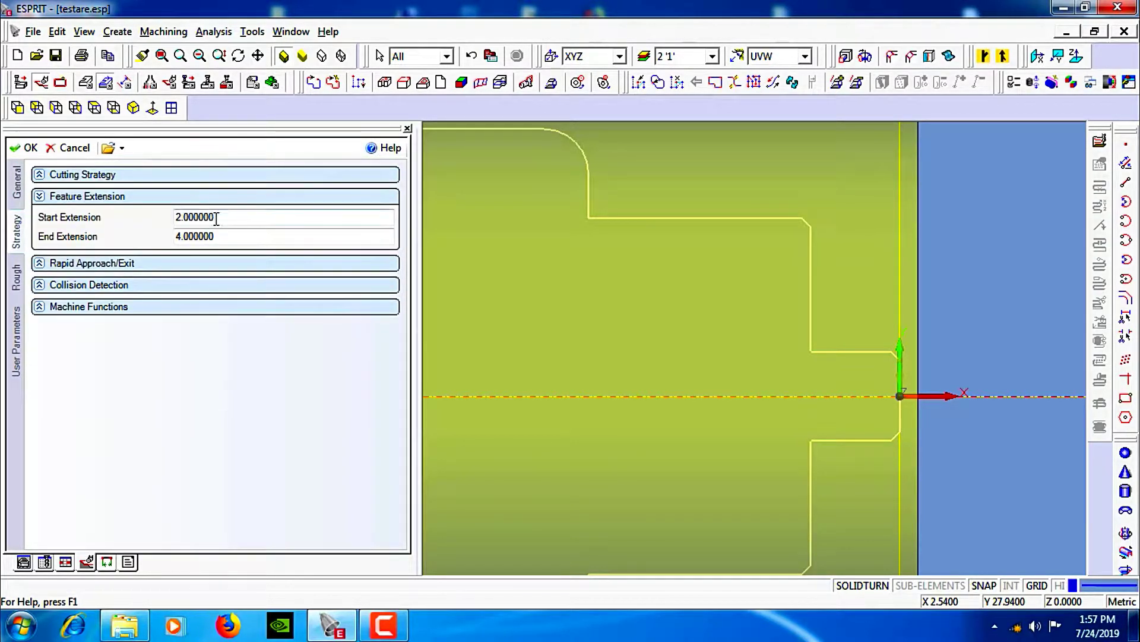
Set the feature's end extension to 0 and its start extension to 2
left_click(224, 237)
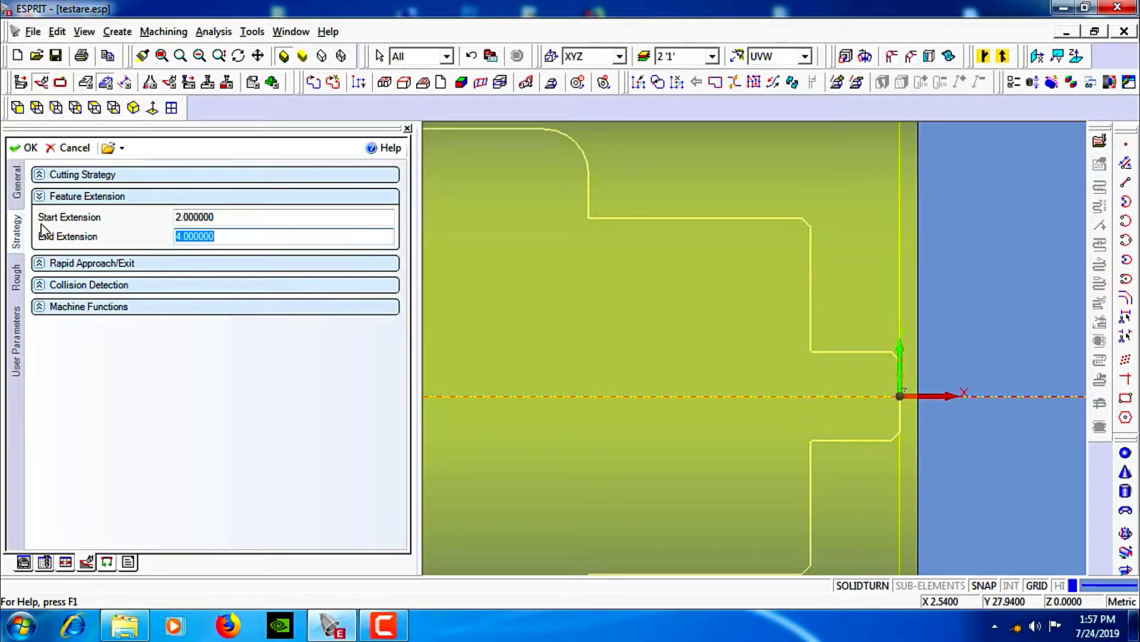
type("0")
left_click(228, 218)
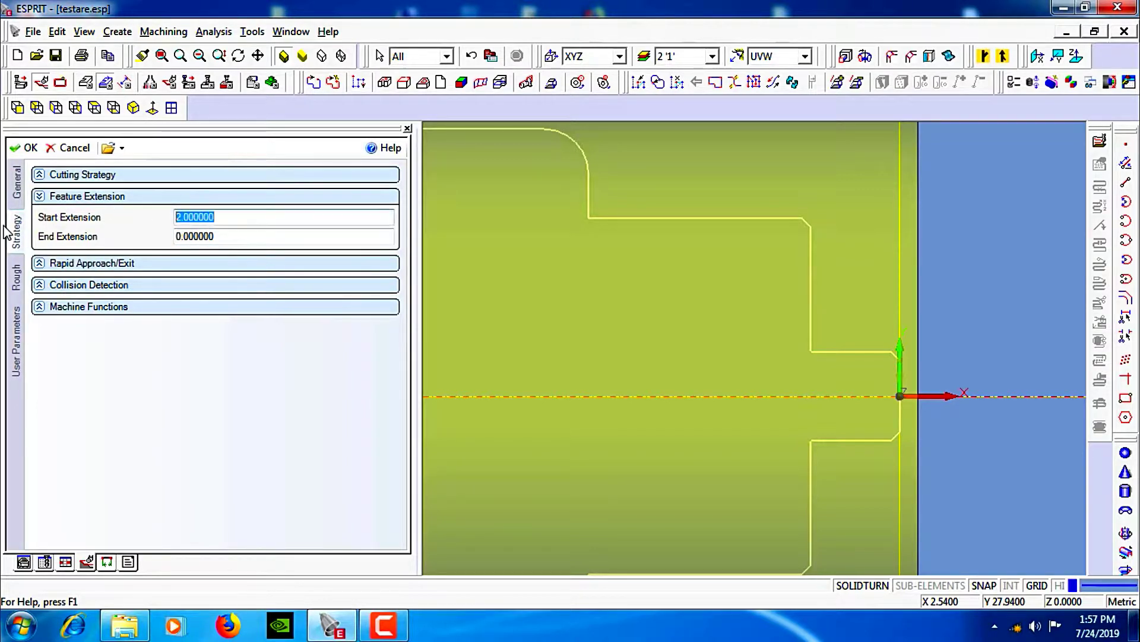
type("20")
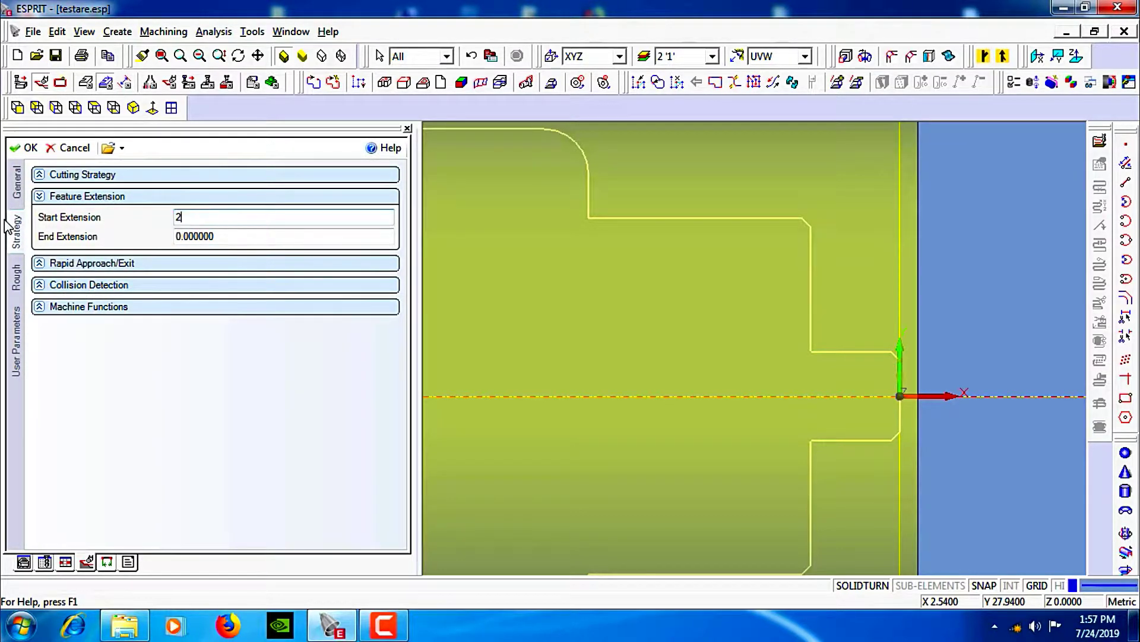
left_click(110, 197)
Check the operation's rapid approach/exit and collision detection settings
left_click(110, 218)
left_click(110, 218)
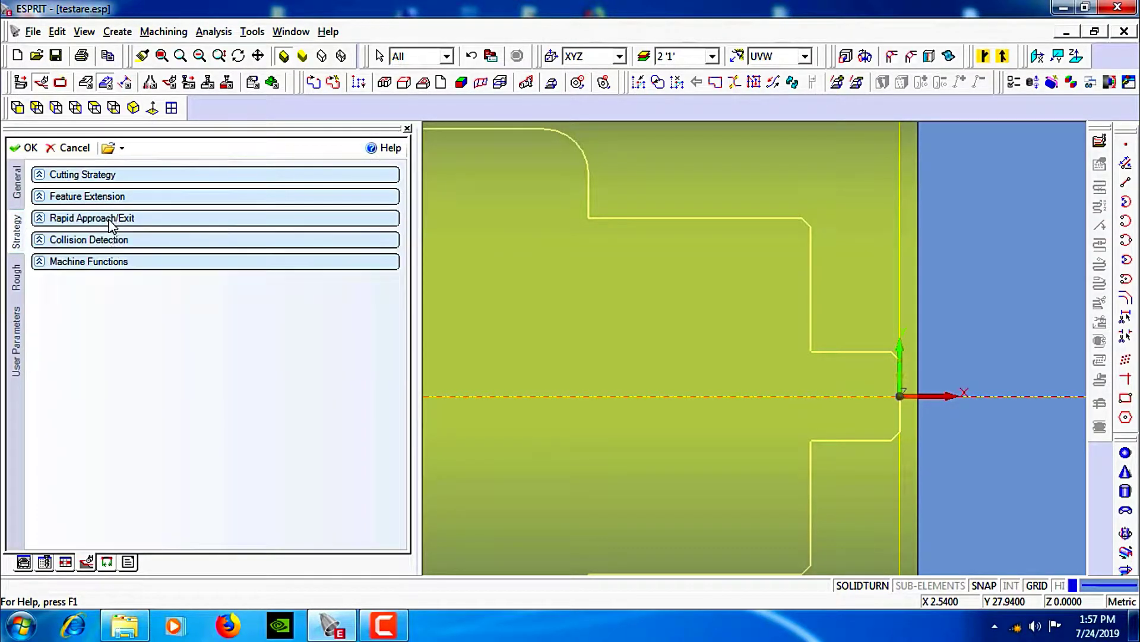
left_click(113, 240)
left_click(113, 240)
left_click(119, 218)
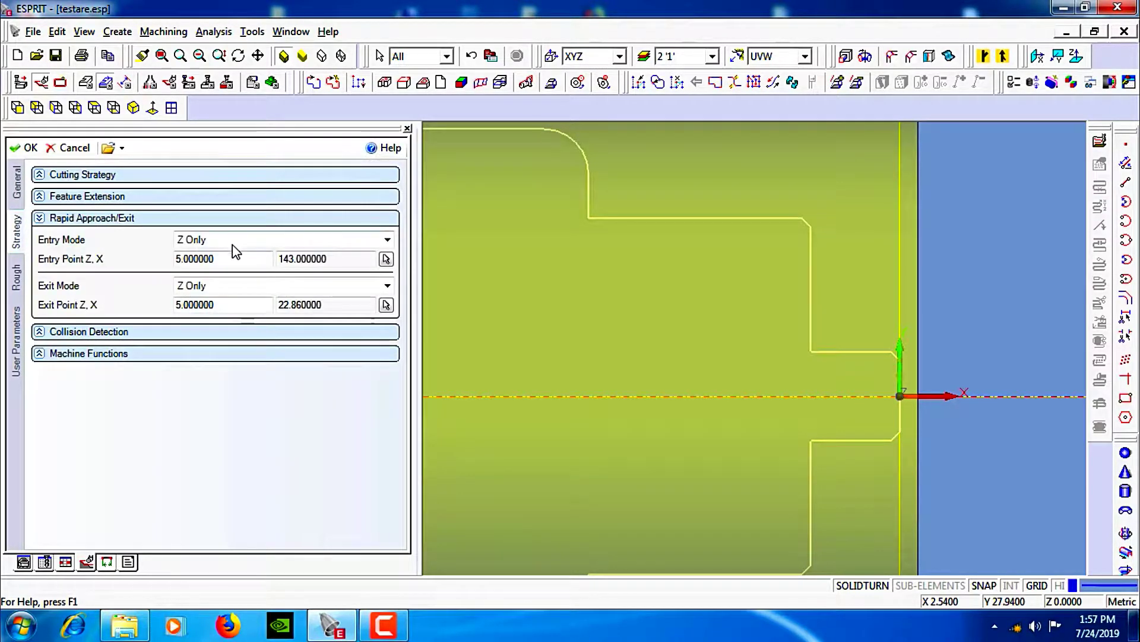
left_click(165, 217)
Re-enter the feature's start extension as 2
left_click(172, 196)
double_click(232, 216)
type("2")
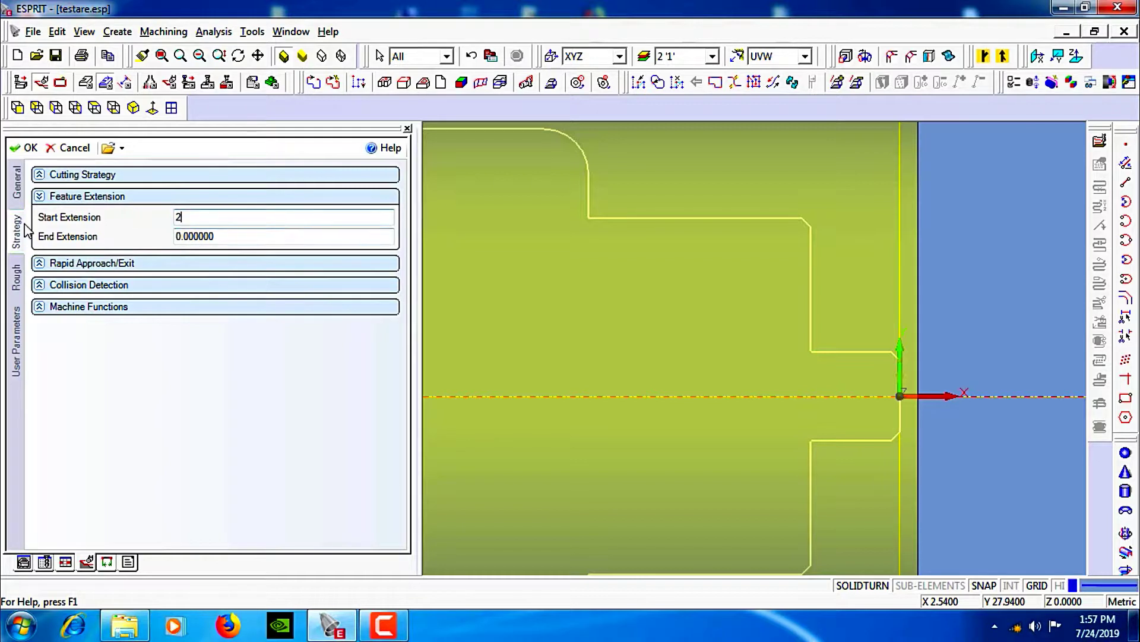
left_click(60, 197)
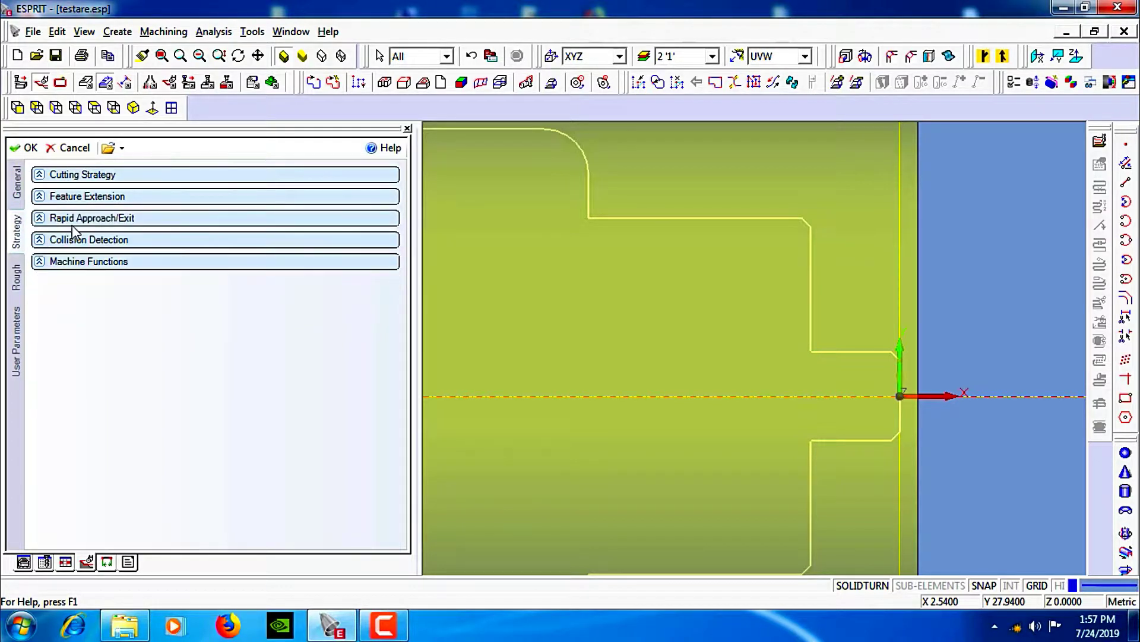
Review the rapid approach/exit, collision detection and machine functions settings of the roughing strategy
left_click(76, 218)
left_click(83, 218)
left_click(88, 241)
left_click(89, 240)
left_click(93, 263)
left_click(93, 263)
Set the stock length for the roughing operation to 2
left_click(16, 276)
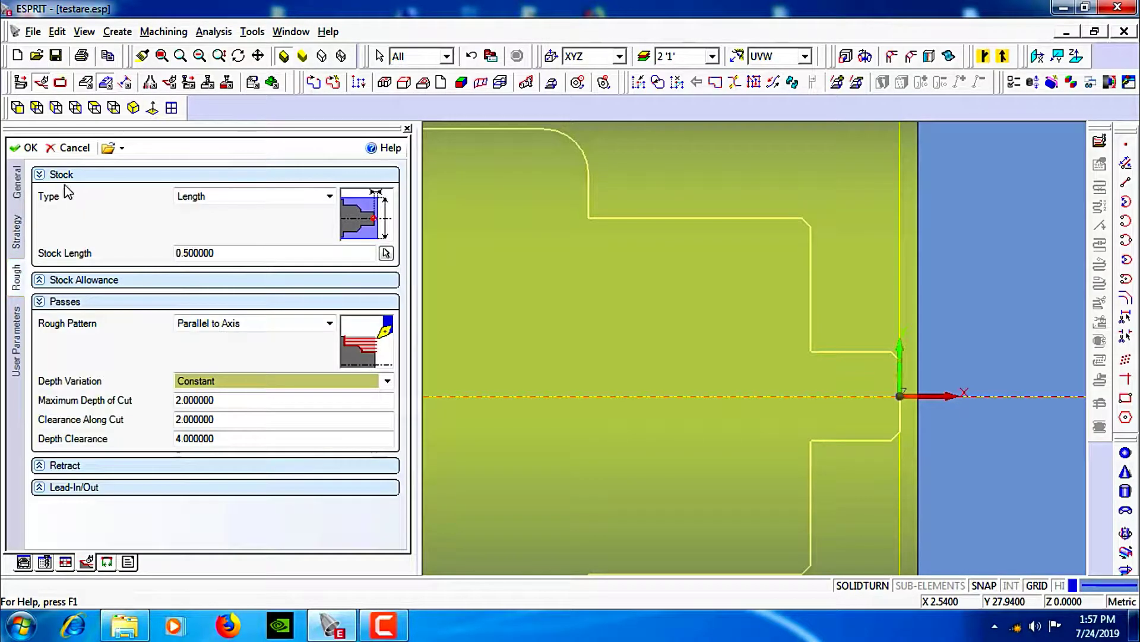
double_click(263, 253)
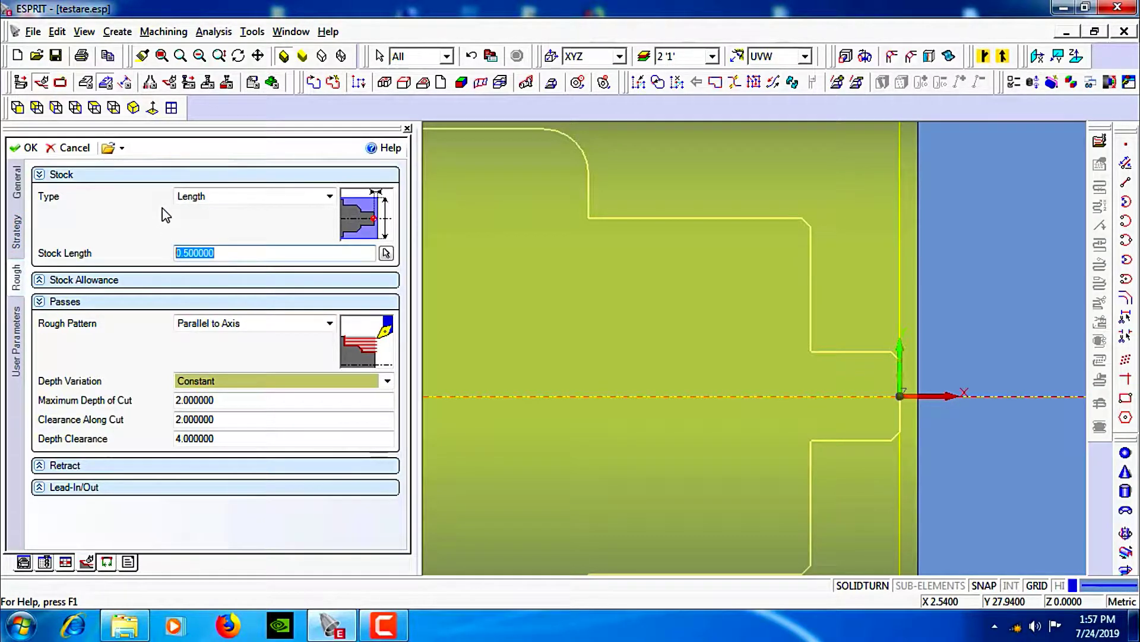
type("2")
left_click(153, 175)
Set the rough stock allowance to 0.5 in Z and 0 in X
left_click(148, 196)
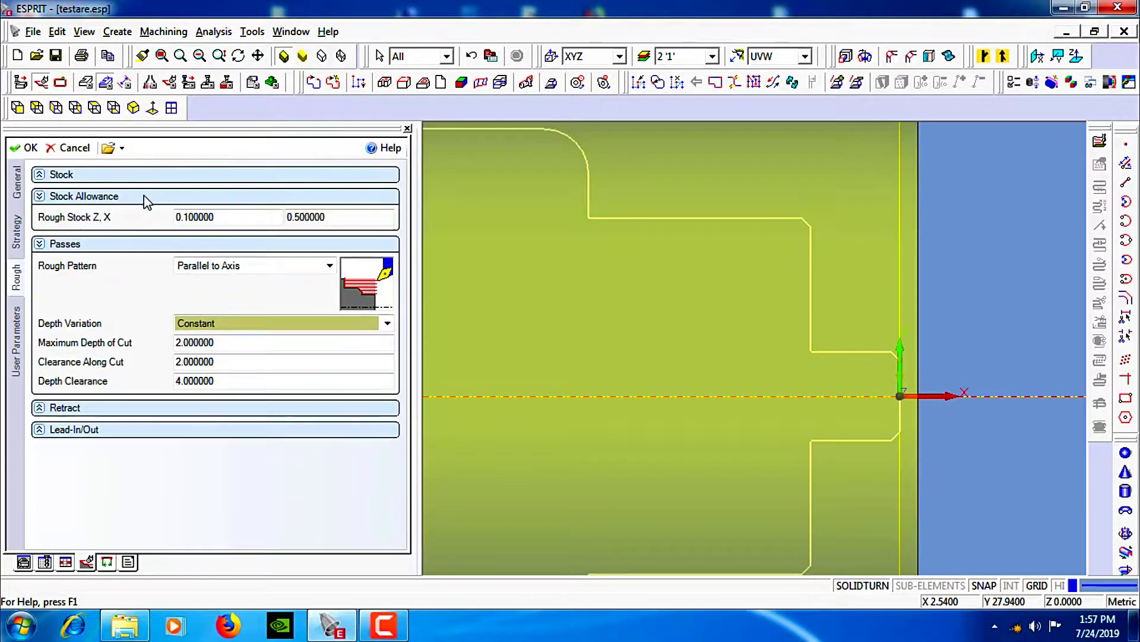
double_click(195, 217)
type("0.5")
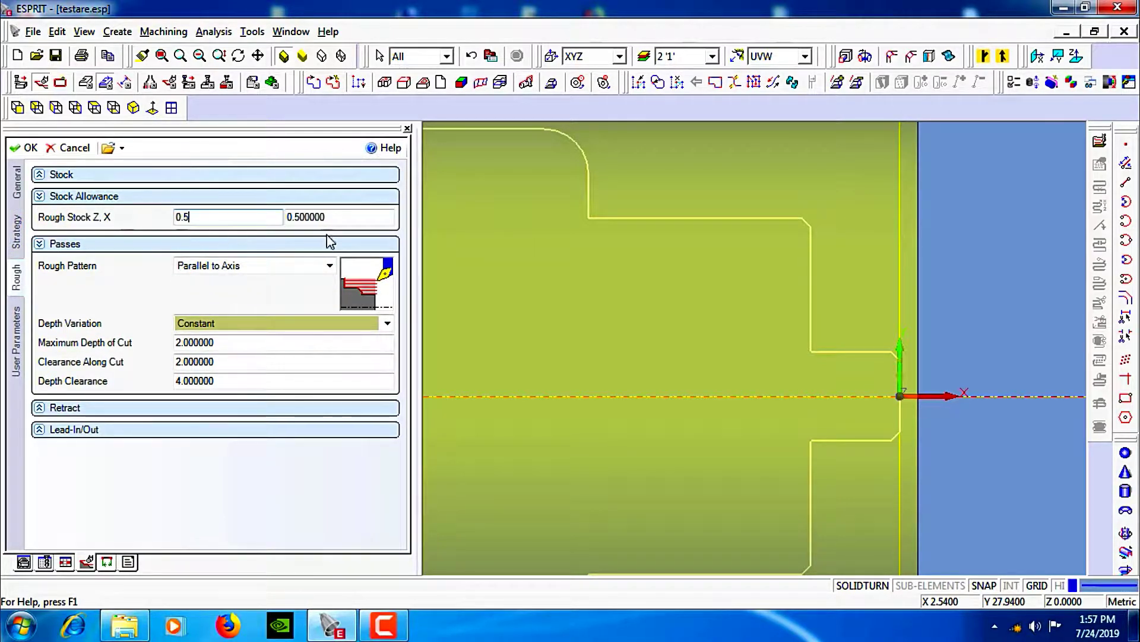
key("Tab")
type("0")
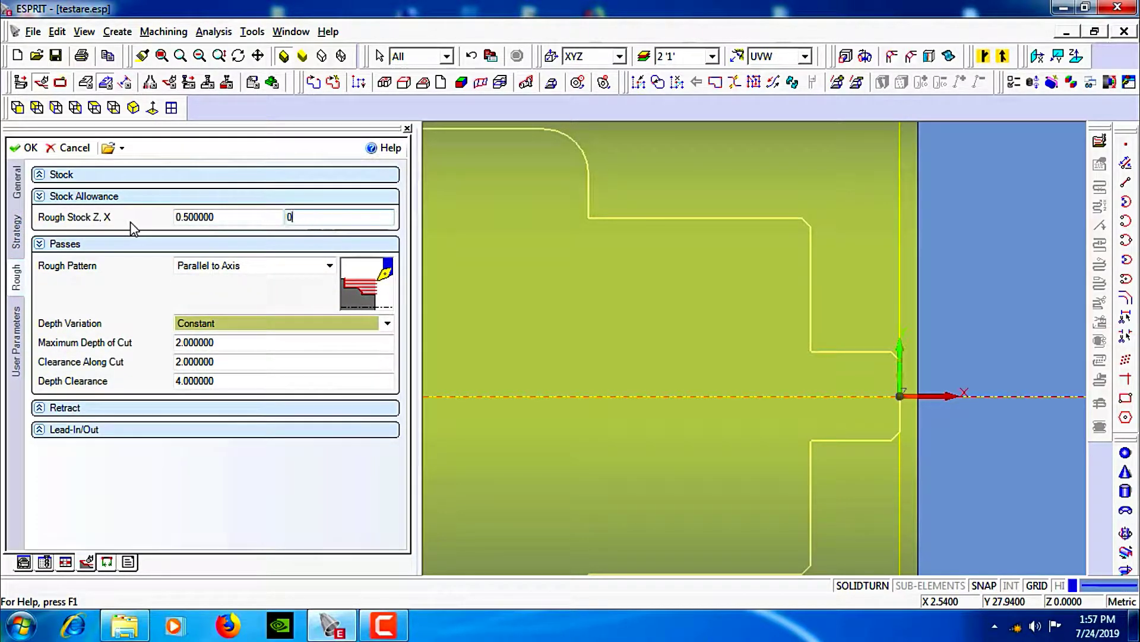
left_click(113, 198)
Set the roughing passes to a 1.5 maximum depth of cut, 1.5 clearance along cut and 3 depth clearance
double_click(232, 316)
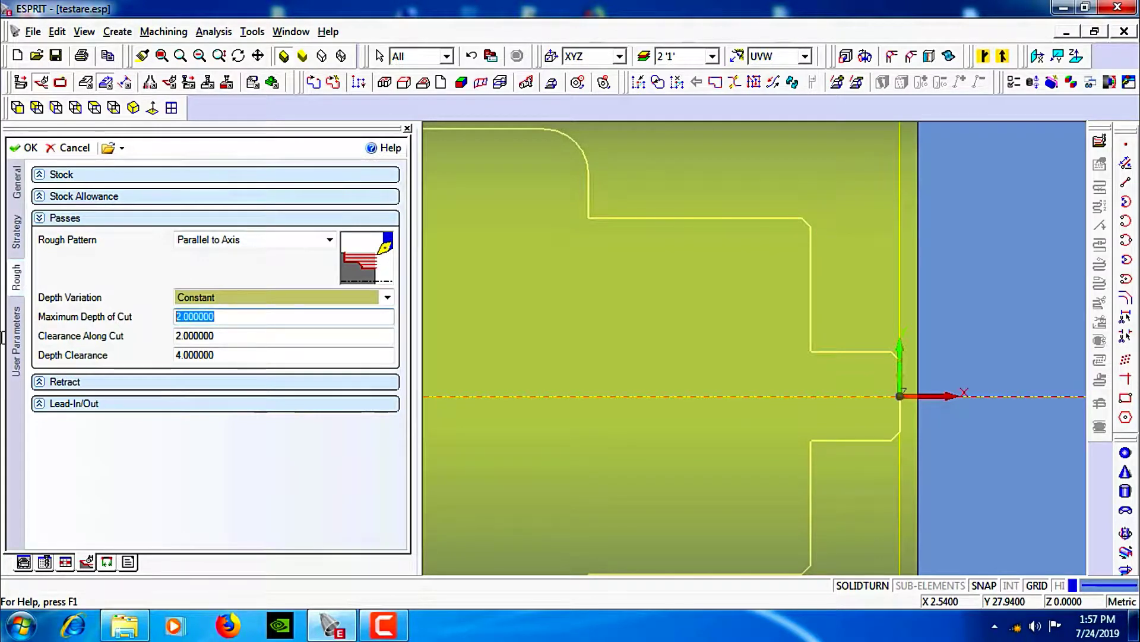
type("1.5")
key("Tab")
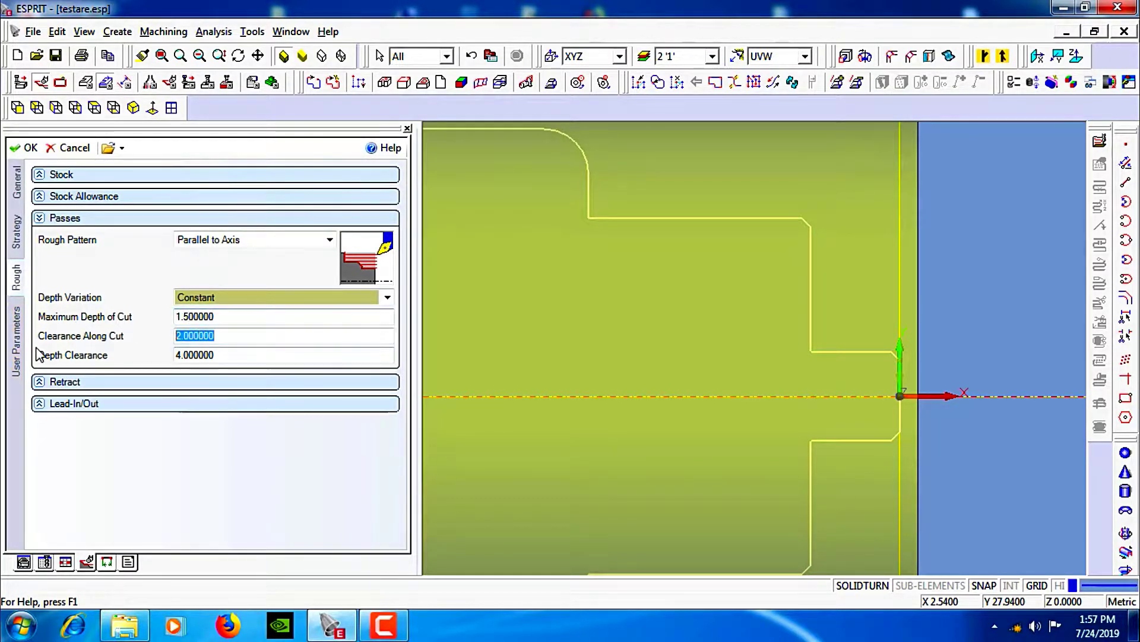
type("1.5")
key("Tab")
type("3")
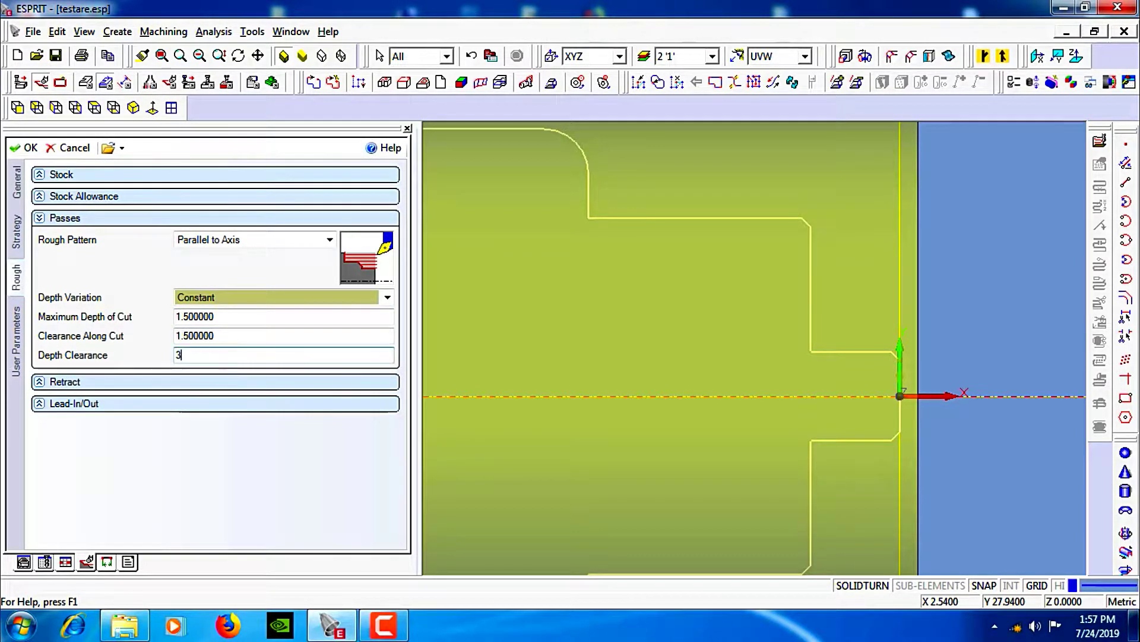
left_click(75, 221)
Check the retract settings, set the lead-out offset to 2 in Z and 0 in X, and create the facing operation
left_click(77, 240)
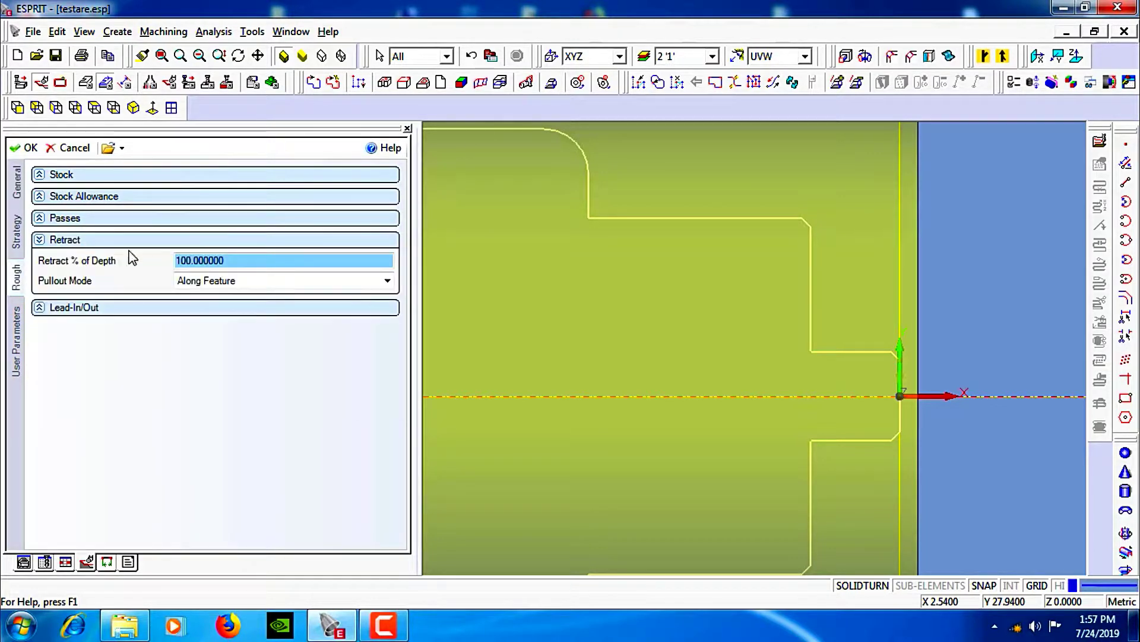
left_click(129, 240)
left_click(126, 263)
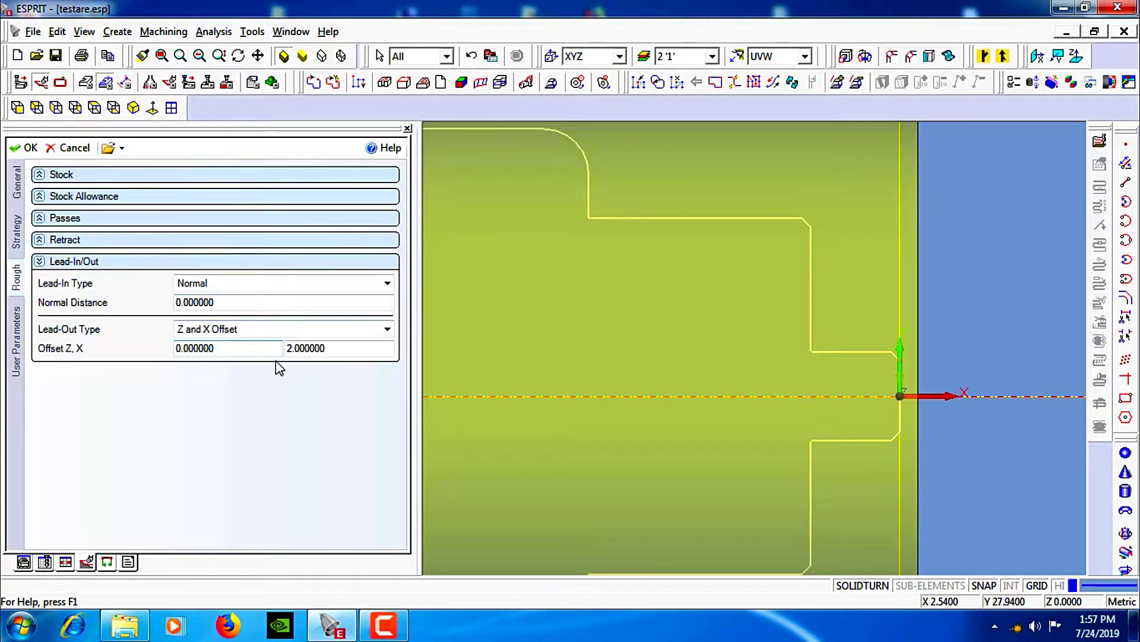
double_click(238, 350)
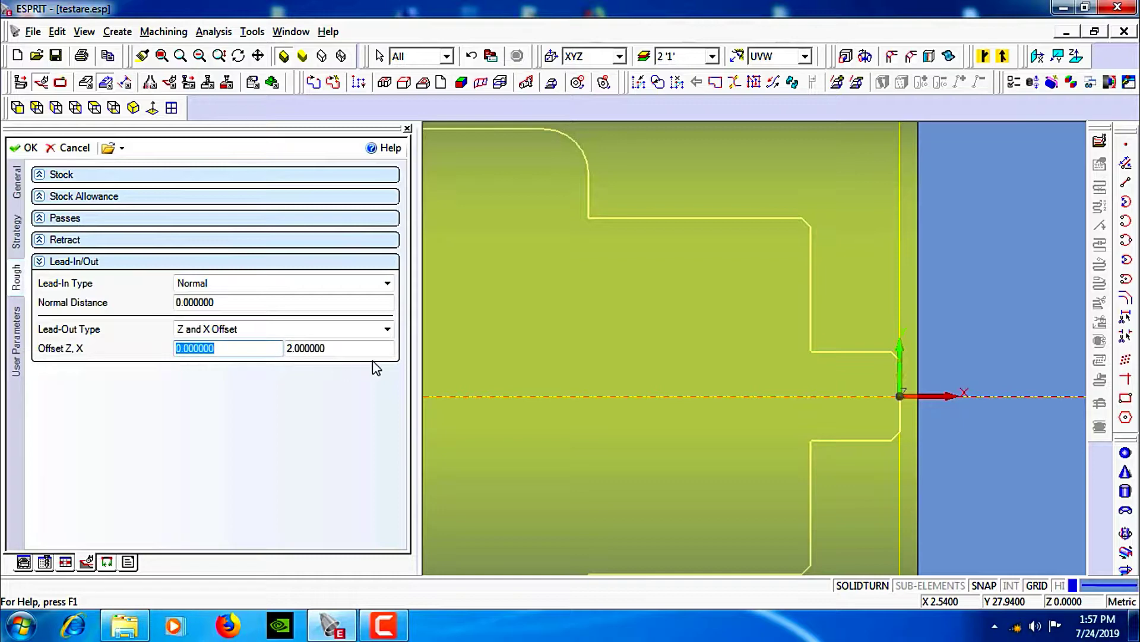
type("2")
key("Tab")
type("0")
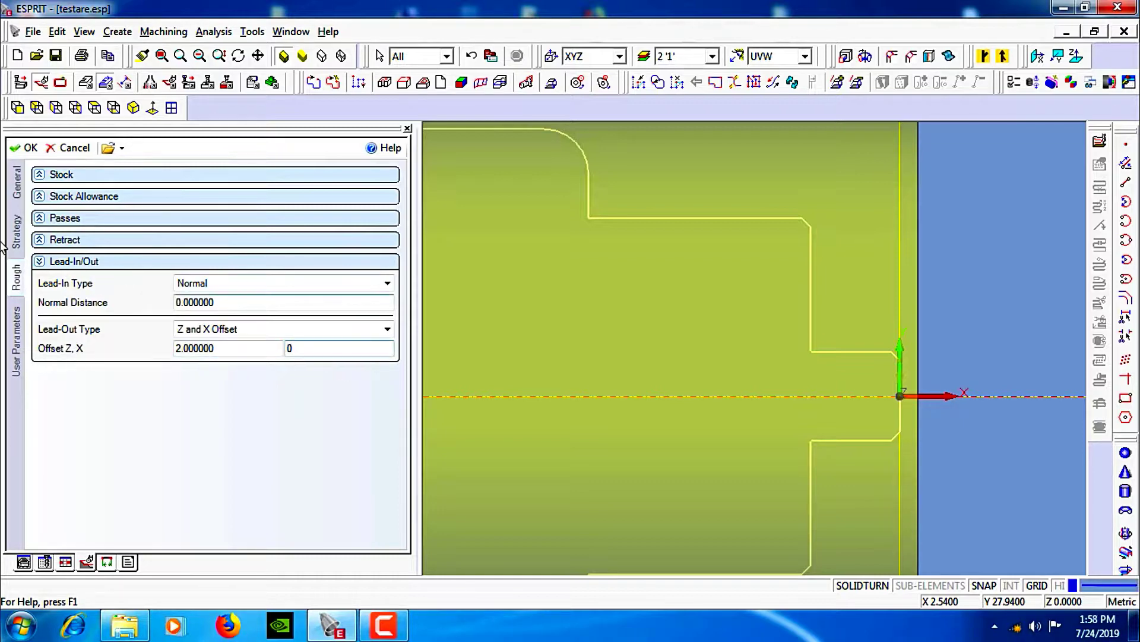
left_click(69, 262)
left_click(25, 148)
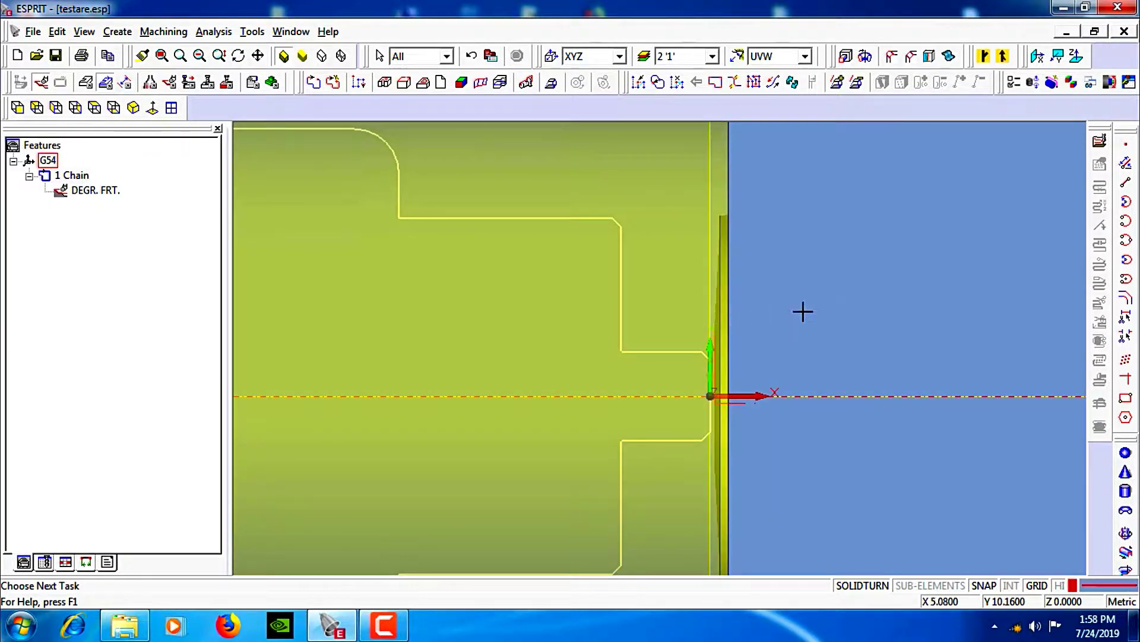
Reopen the DEGR. FRT. operation and set the feature start extension to 20
scroll(682, 348, "down", 3)
scroll(701, 308, "up", 3)
left_click(86, 192)
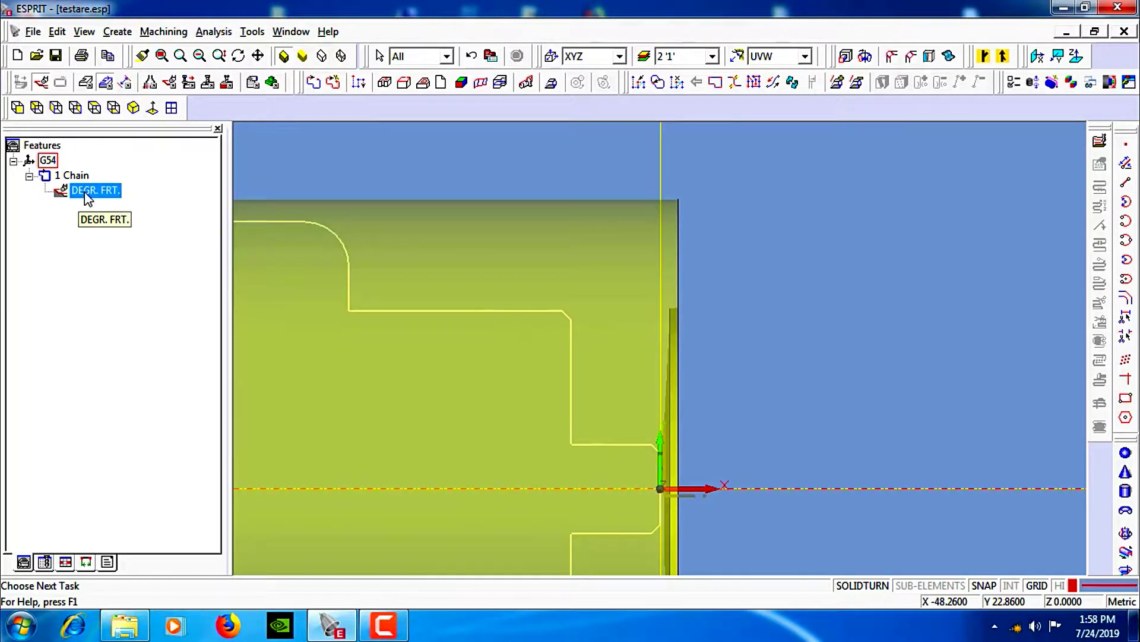
double_click(88, 192)
left_click(17, 231)
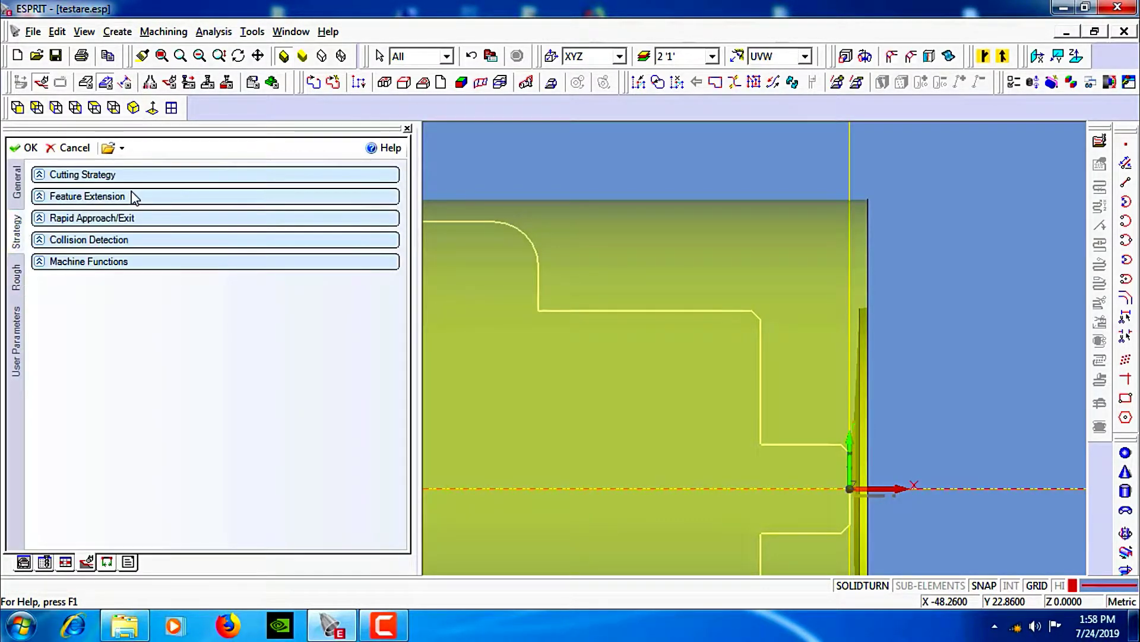
left_click(132, 196)
left_click(231, 216)
type("20")
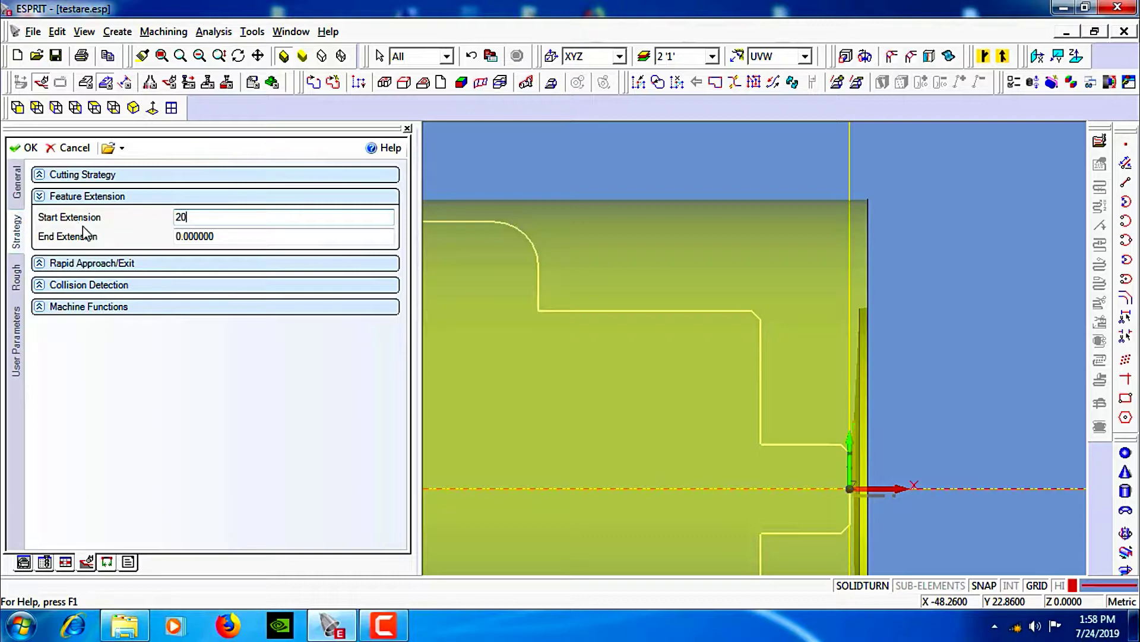
key("Return")
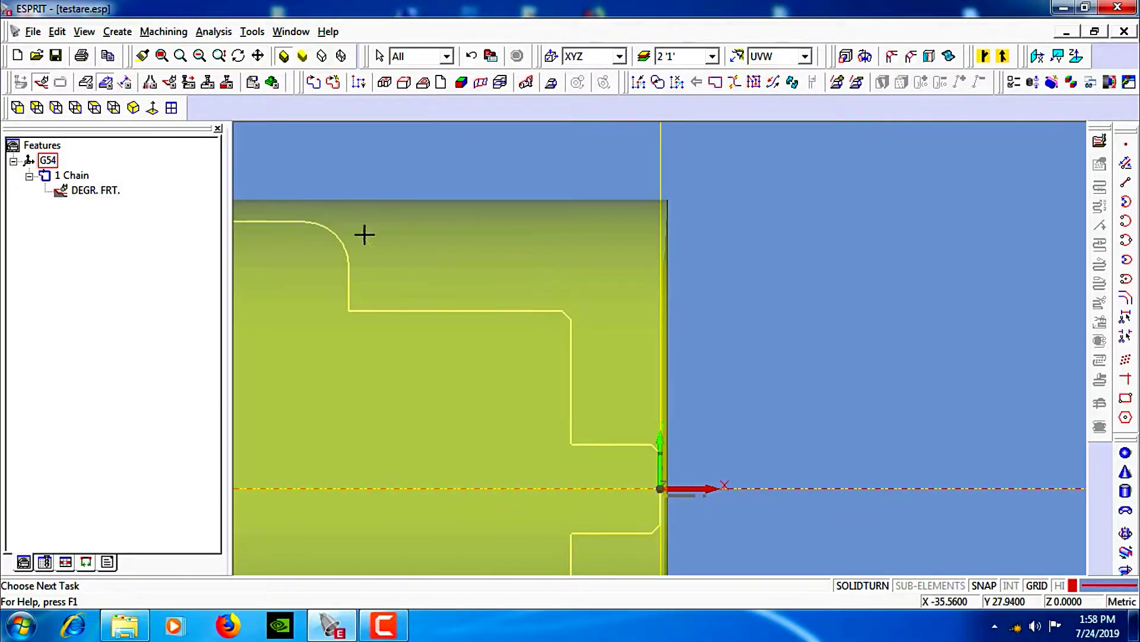
Change the start extension of the DEGR. FRT. operation to 25
double_click(77, 191)
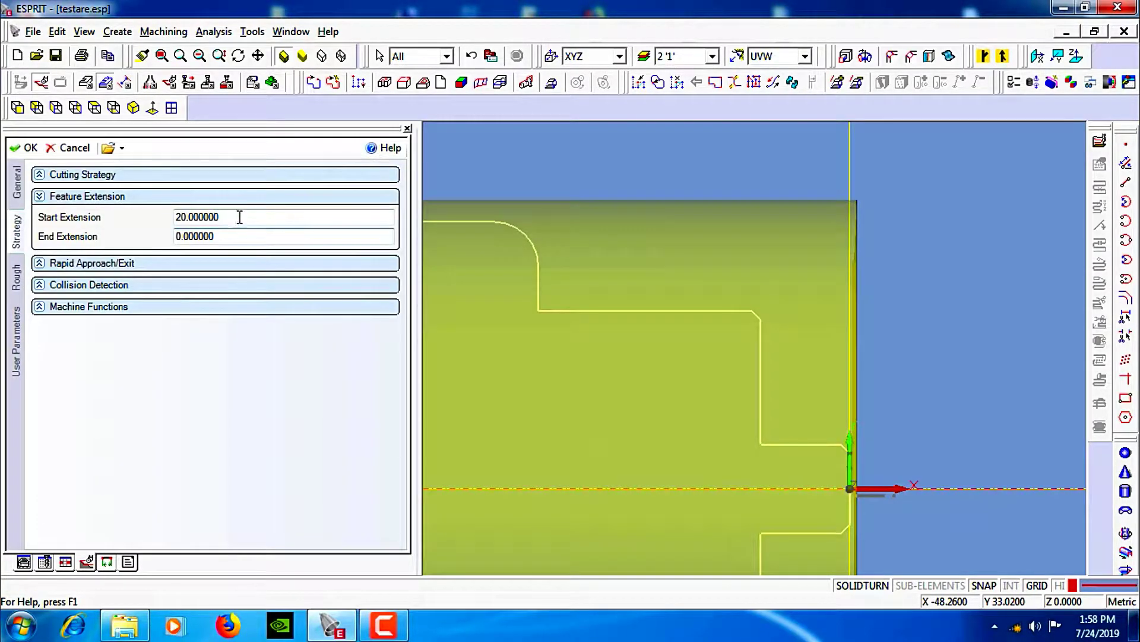
left_click(237, 219)
type("25")
key("Return")
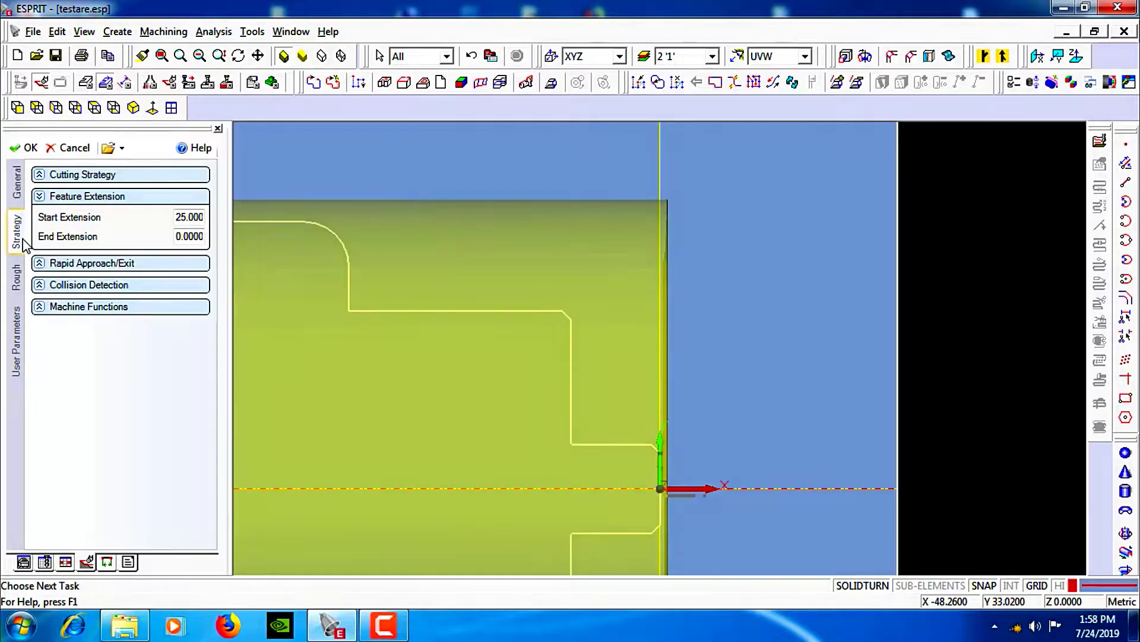
Set the DEGR. FRT. operation's start extension to 35
double_click(112, 191)
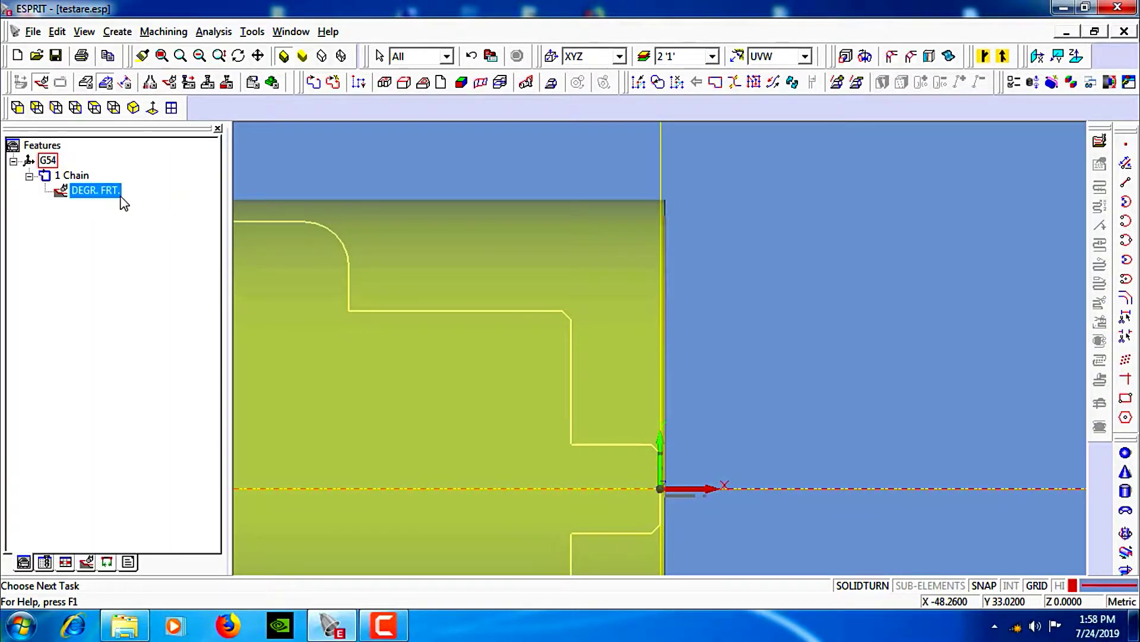
left_click(239, 217)
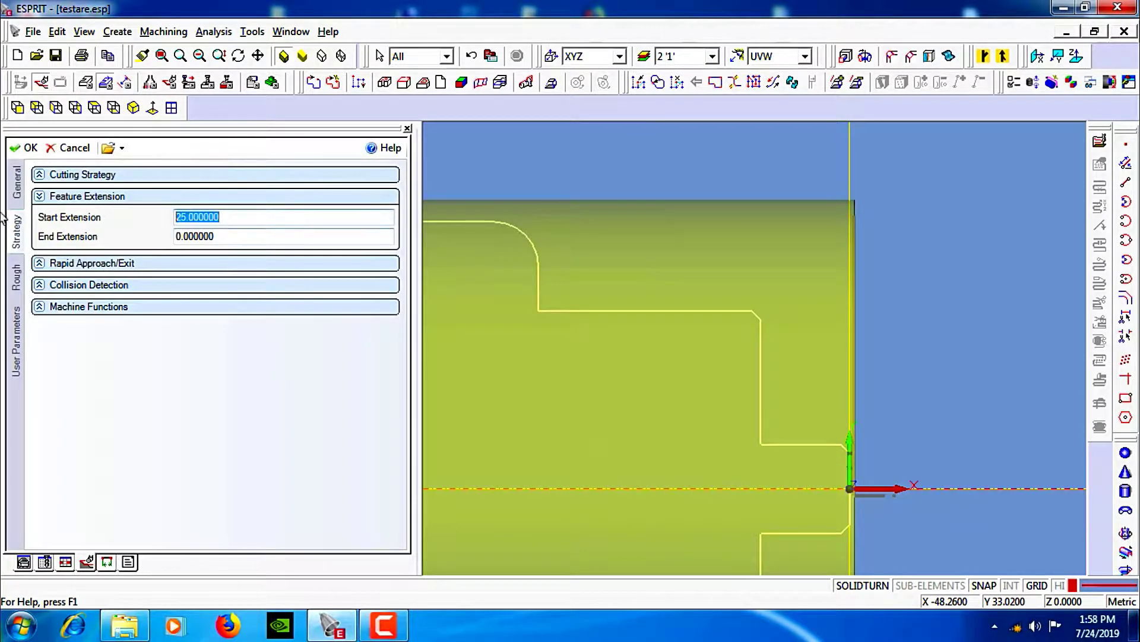
type("35")
key("Return")
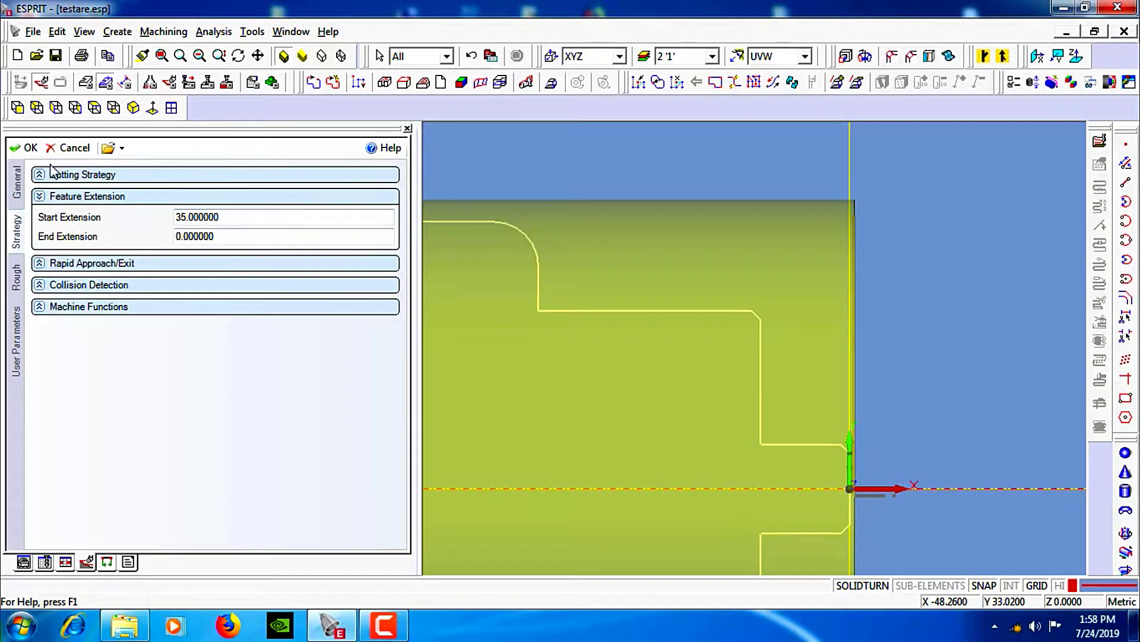
Set the start extension of the facing operation to 30 and check the resulting toolpath at the front face
left_click(162, 218)
type("30")
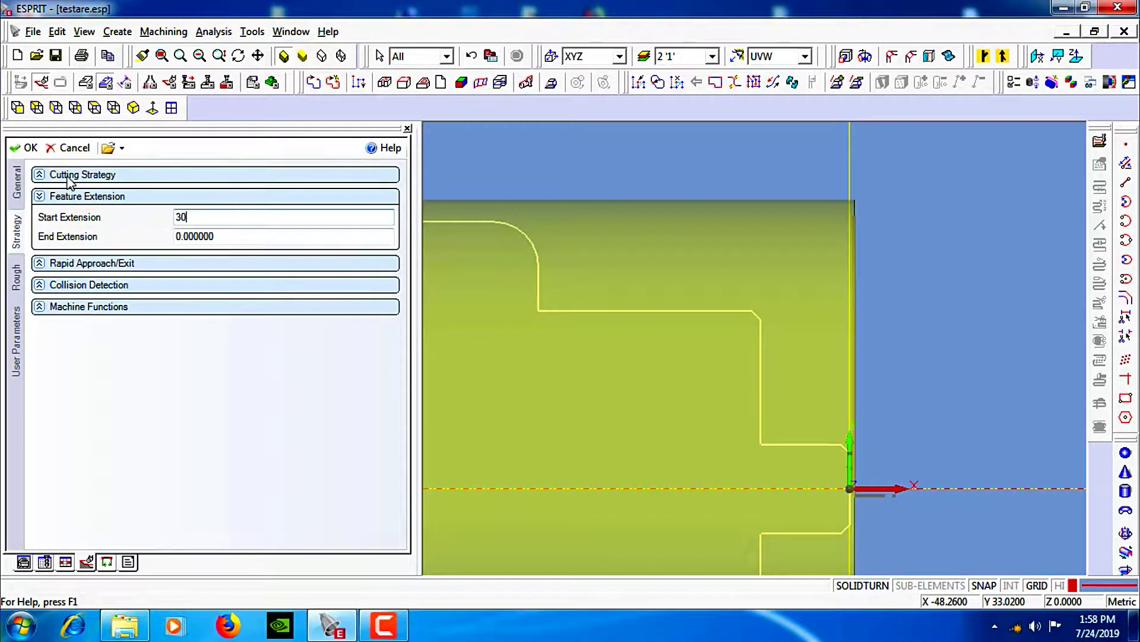
left_click(25, 148)
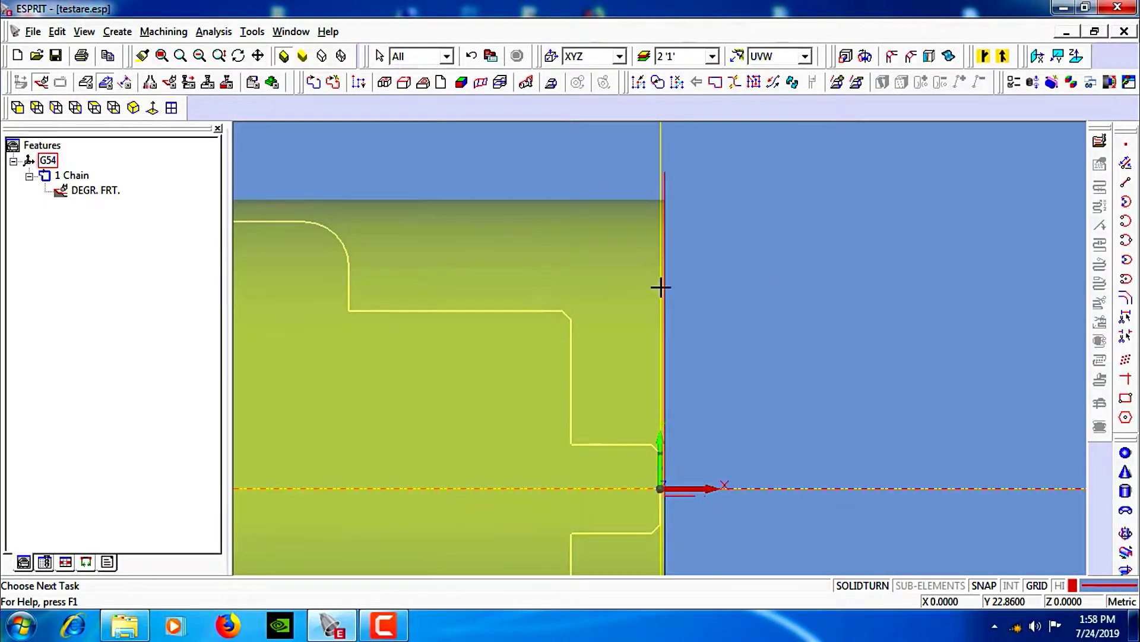
scroll(661, 287, "down", 1)
scroll(534, 298, "up", 1)
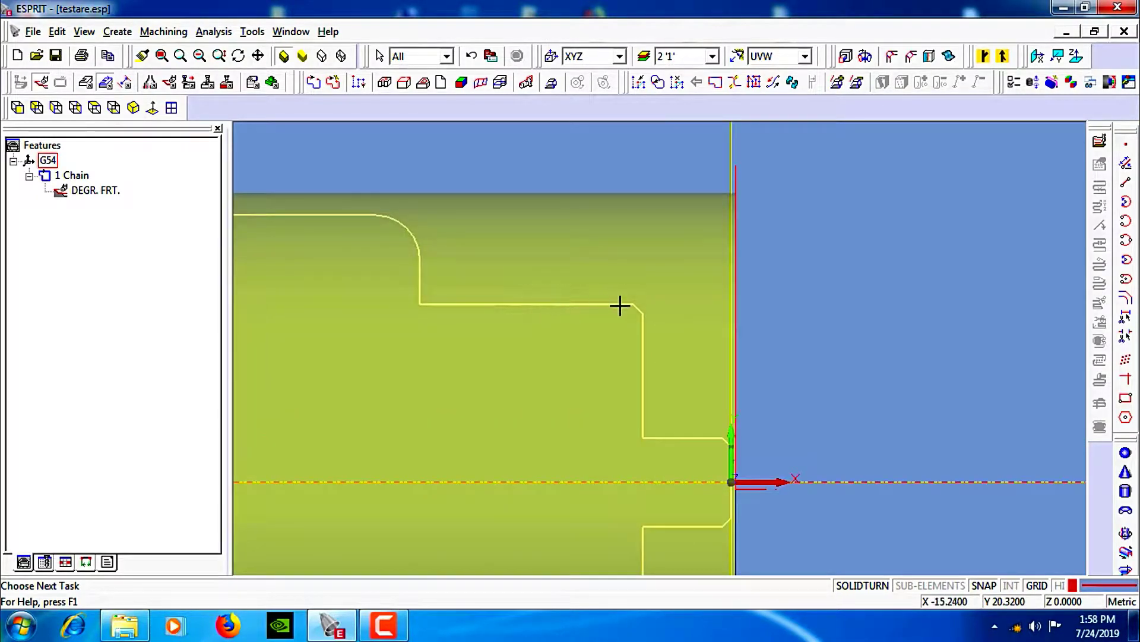
Create an automatic chain along the upper outer profile, from the small front diameter over the shoulder and fillet to the large diameter
scroll(620, 305, "down", 1)
left_click(315, 83)
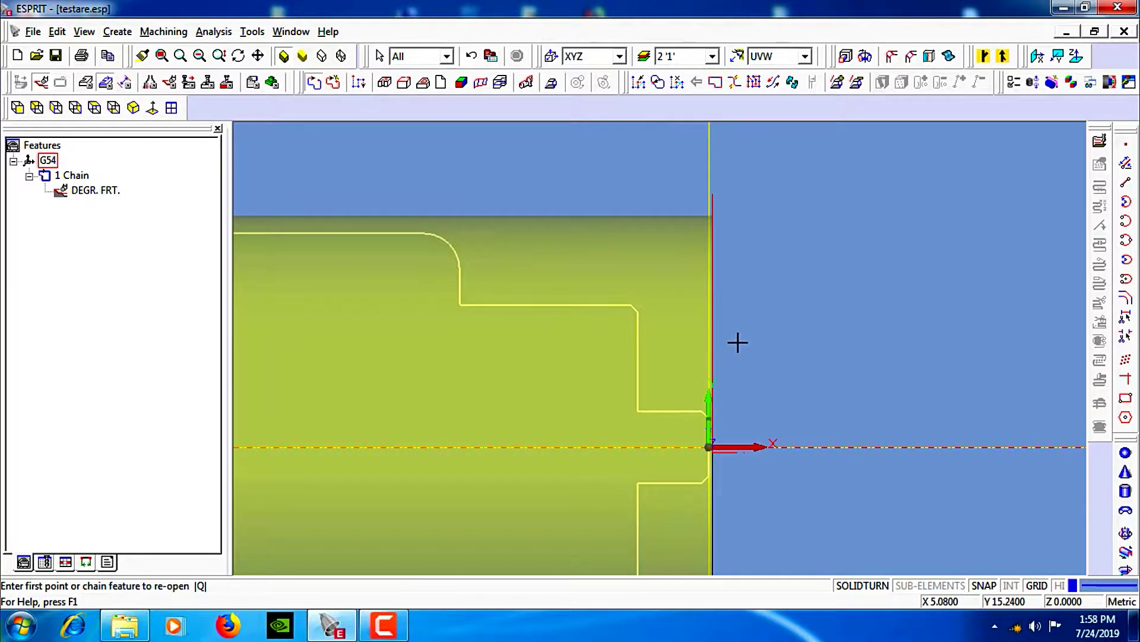
key("Escape")
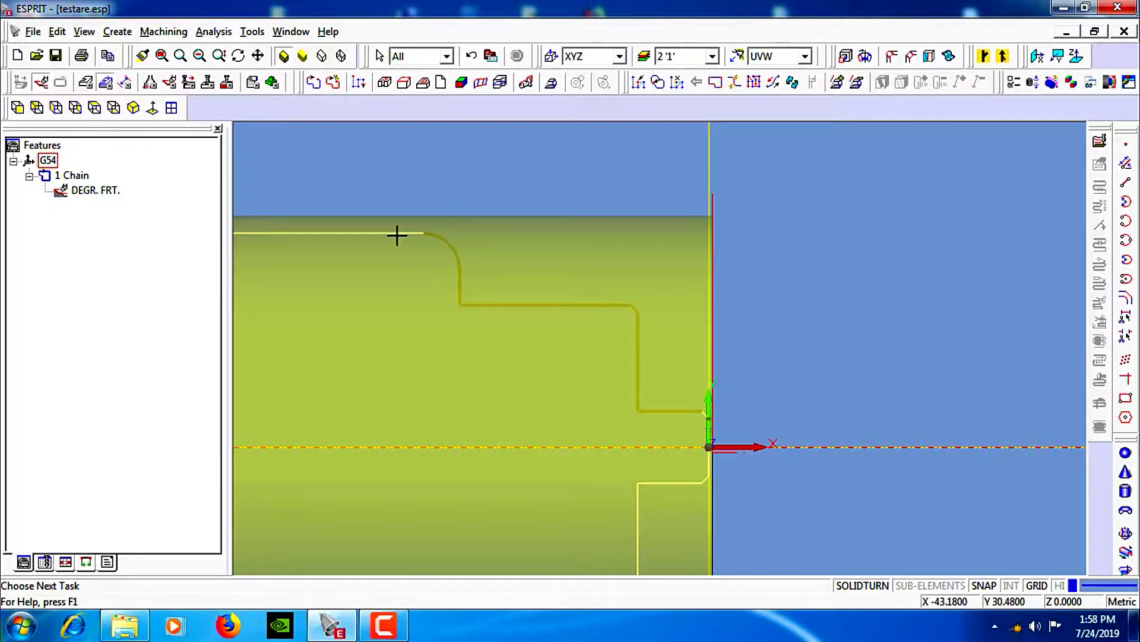
left_click(333, 83)
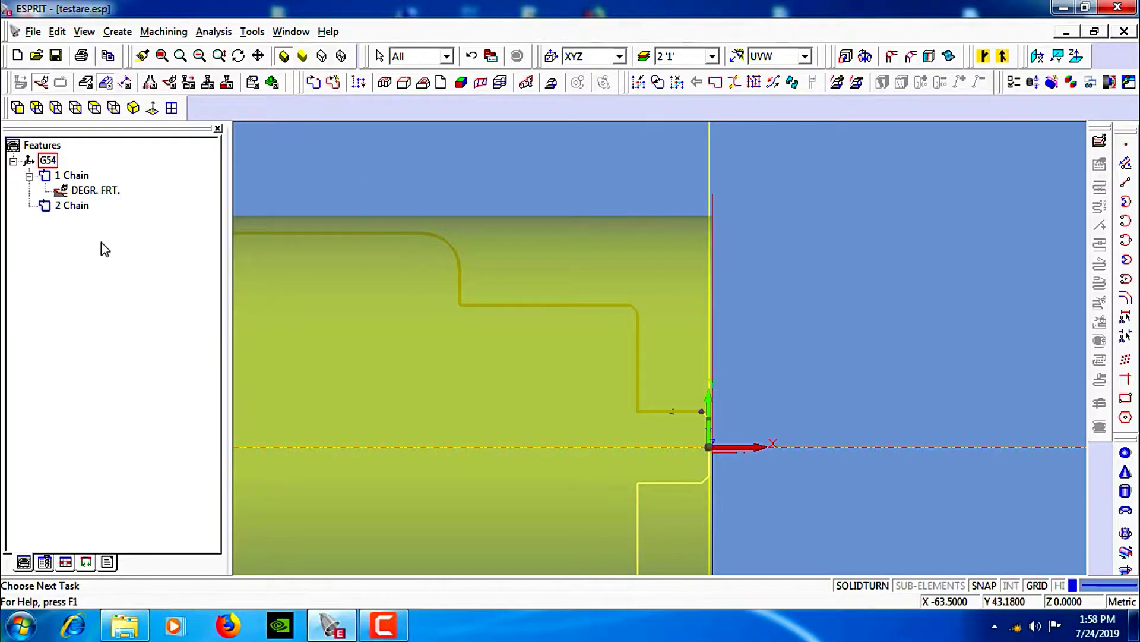
Start a SolidTurn Roughing operation on the 2 Chain feature and name it DEGR. EXT
left_click(73, 206)
left_click(164, 32)
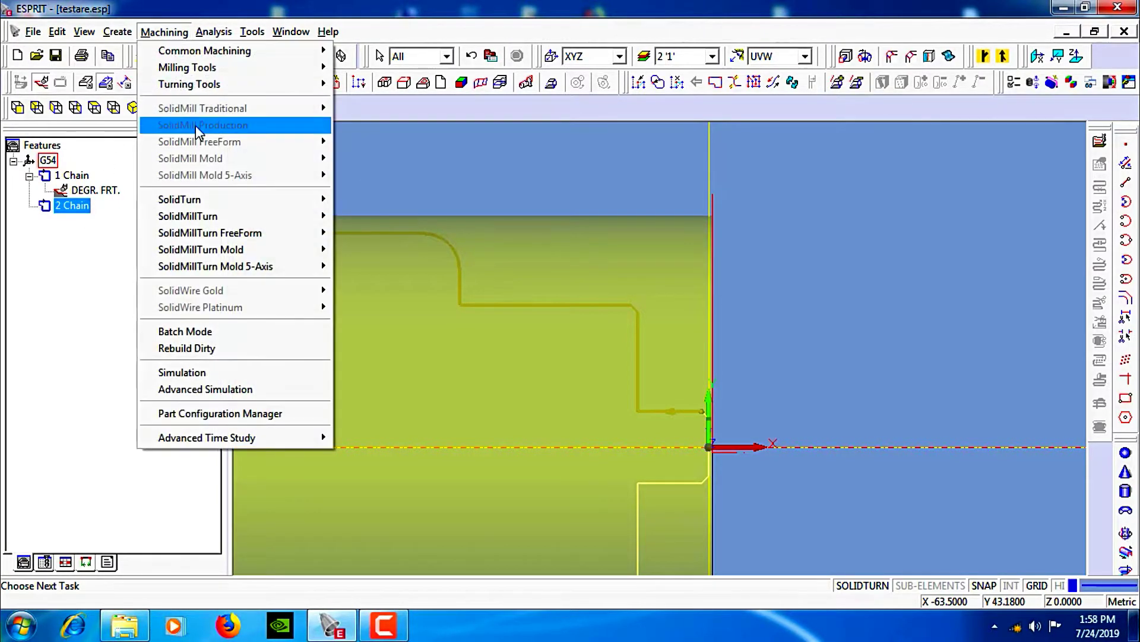
mouse_move(244, 200)
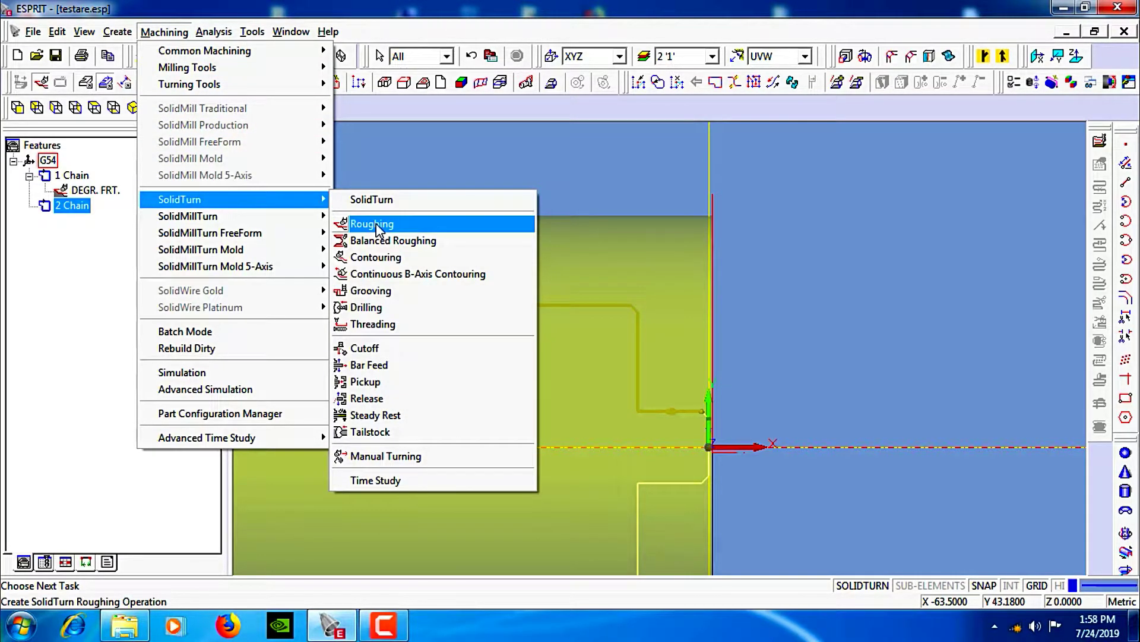
left_click(354, 224)
left_click(16, 182)
left_click(87, 174)
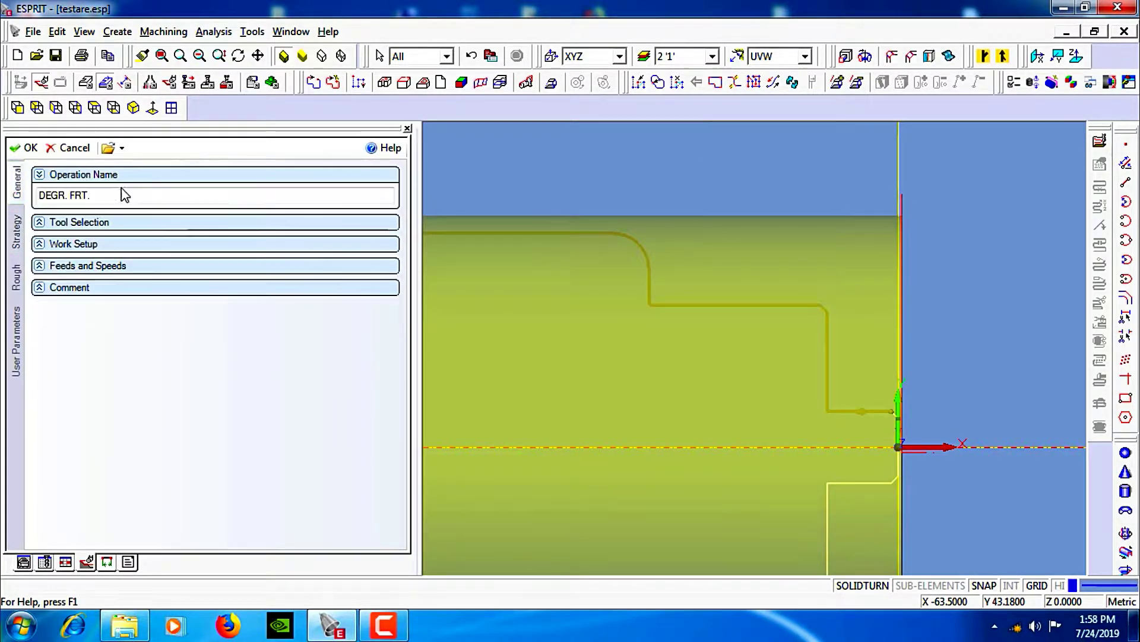
left_click(88, 197)
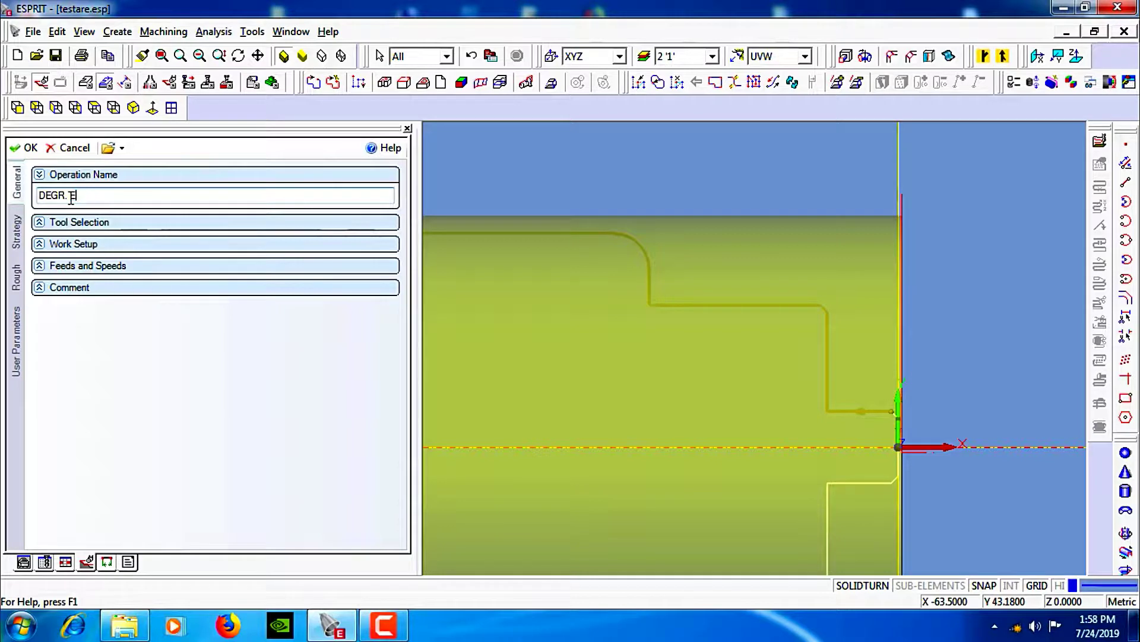
left_click(91, 176)
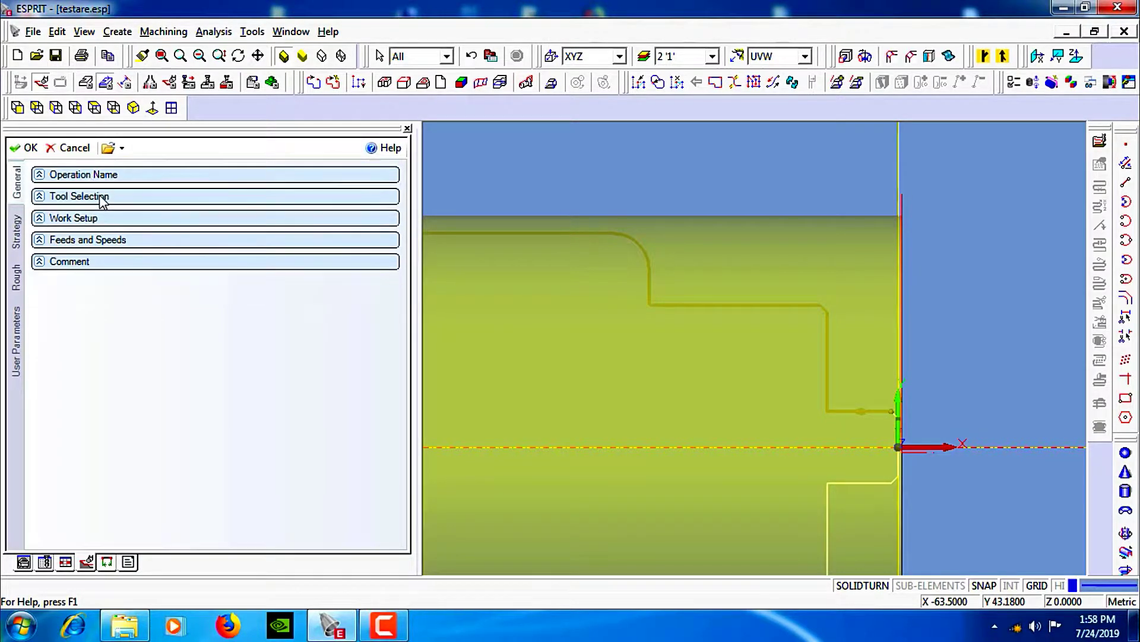
Check the tool selection and work setup, then set the feedrate to 0.2 per revolution
left_click(110, 197)
left_click(145, 195)
left_click(152, 218)
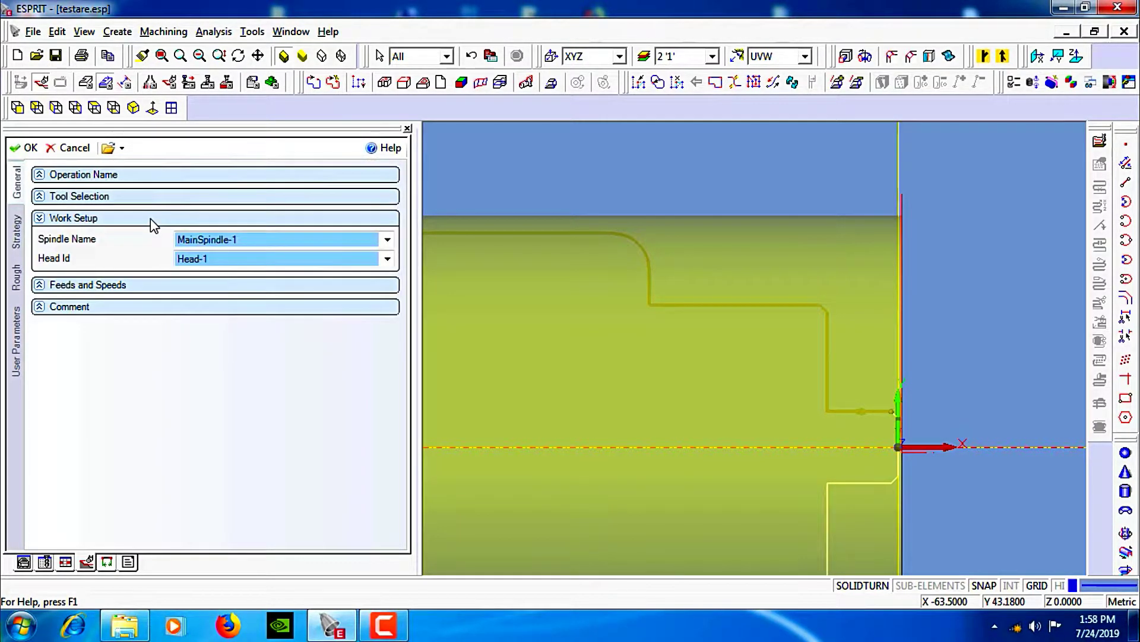
left_click(151, 219)
left_click(150, 240)
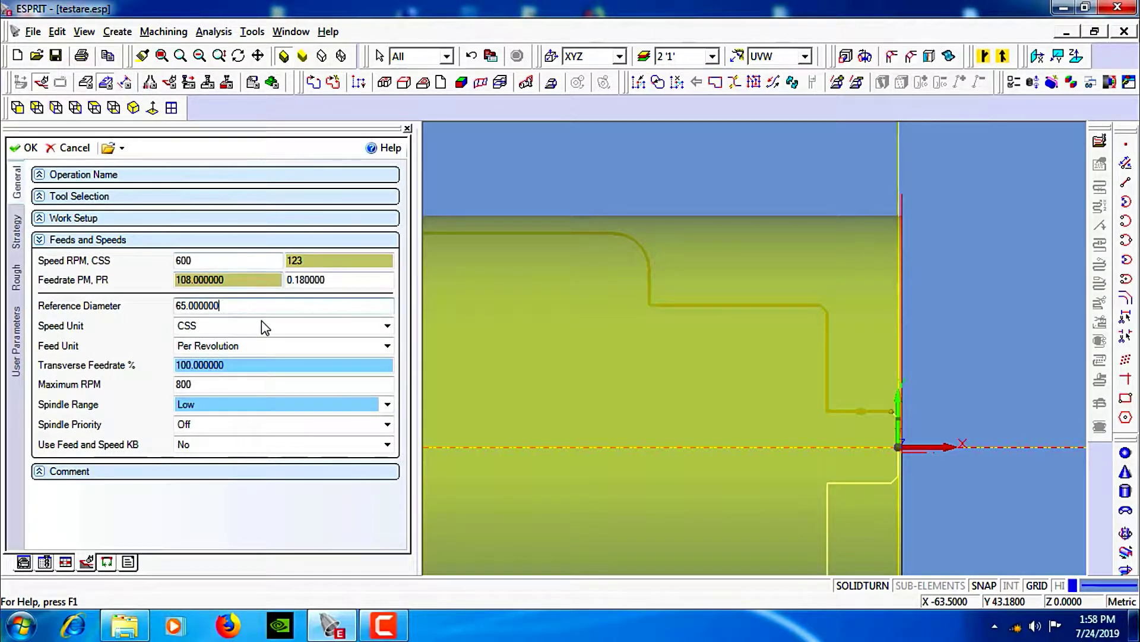
left_click(356, 286)
double_click(356, 286)
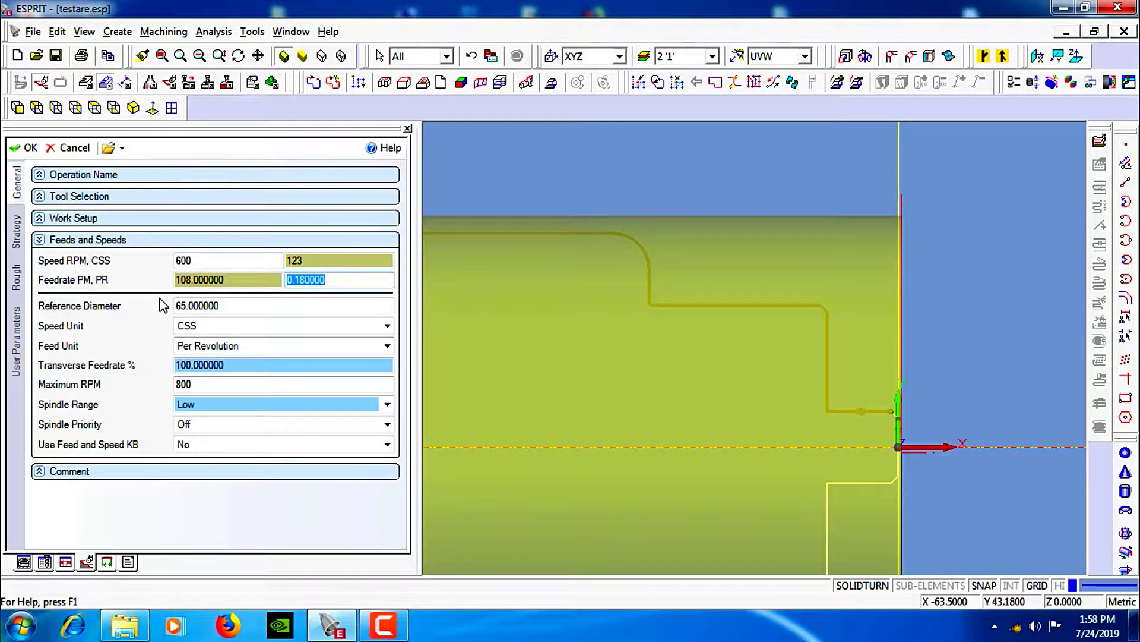
type("0.2")
Set the spindle speed to 700 RPM and enter a new maximum RPM
double_click(224, 260)
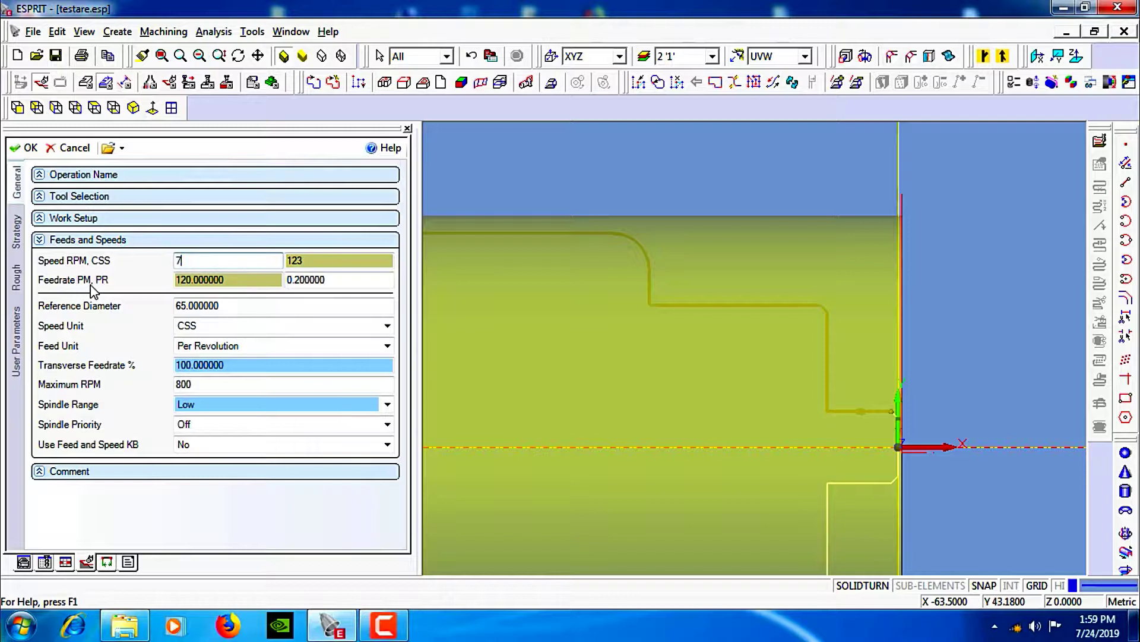
type("700")
double_click(219, 384)
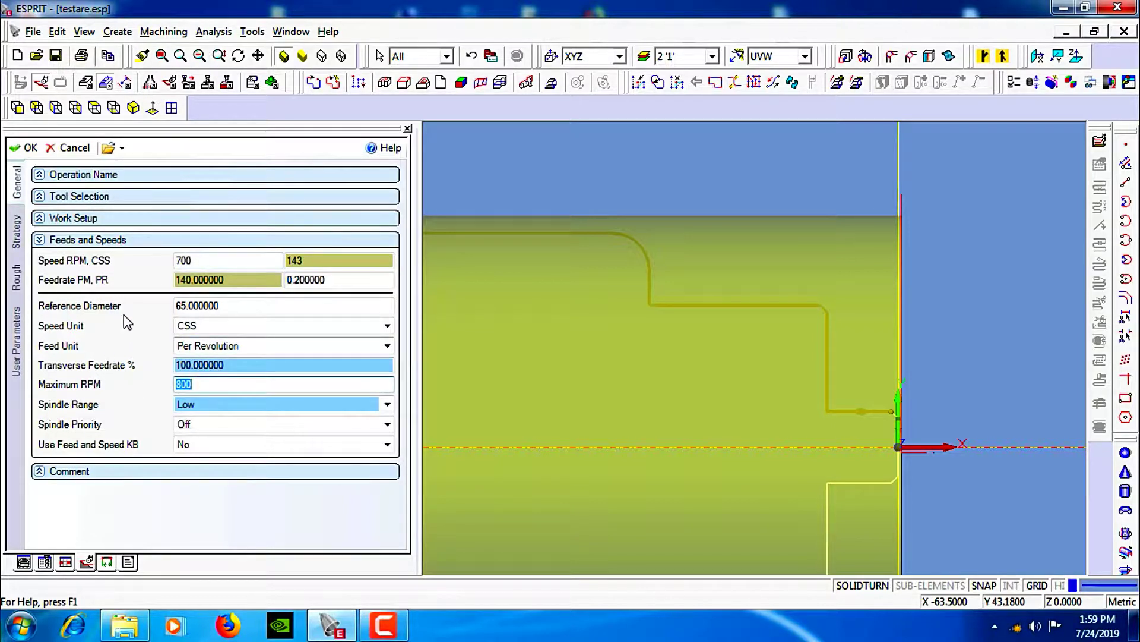
type("90")
left_click(104, 242)
Change the operation comment to DEGR. EXT
left_click(101, 262)
left_click_drag(109, 288, 77, 292)
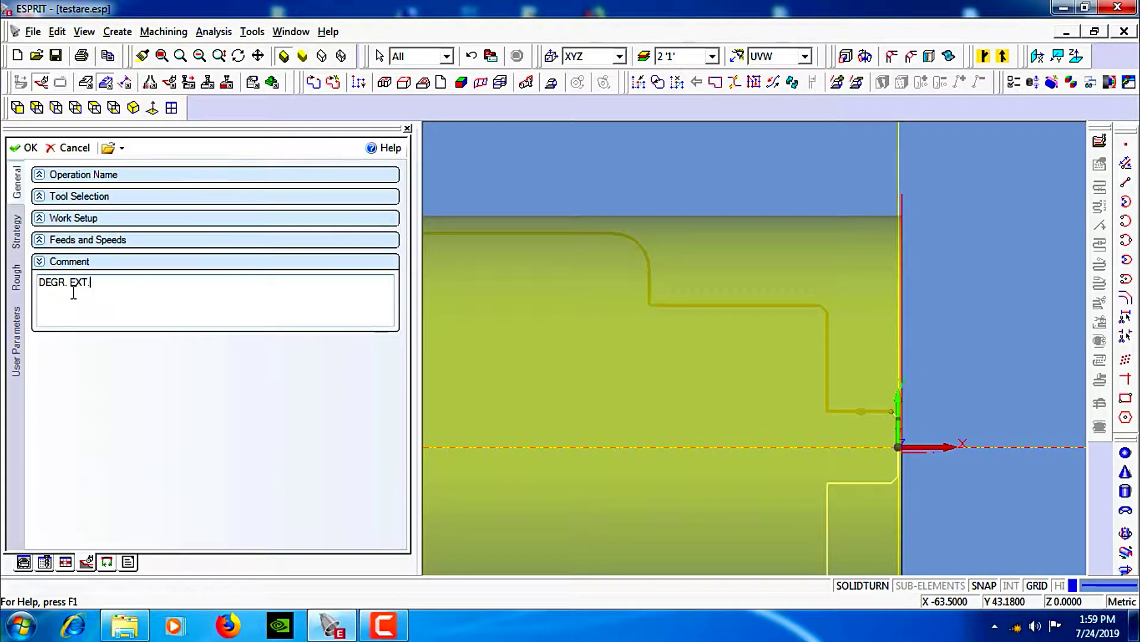
left_click(60, 261)
Set the roughing operation's cutting strategy to OD work with no finish pass
left_click(17, 232)
left_click(89, 175)
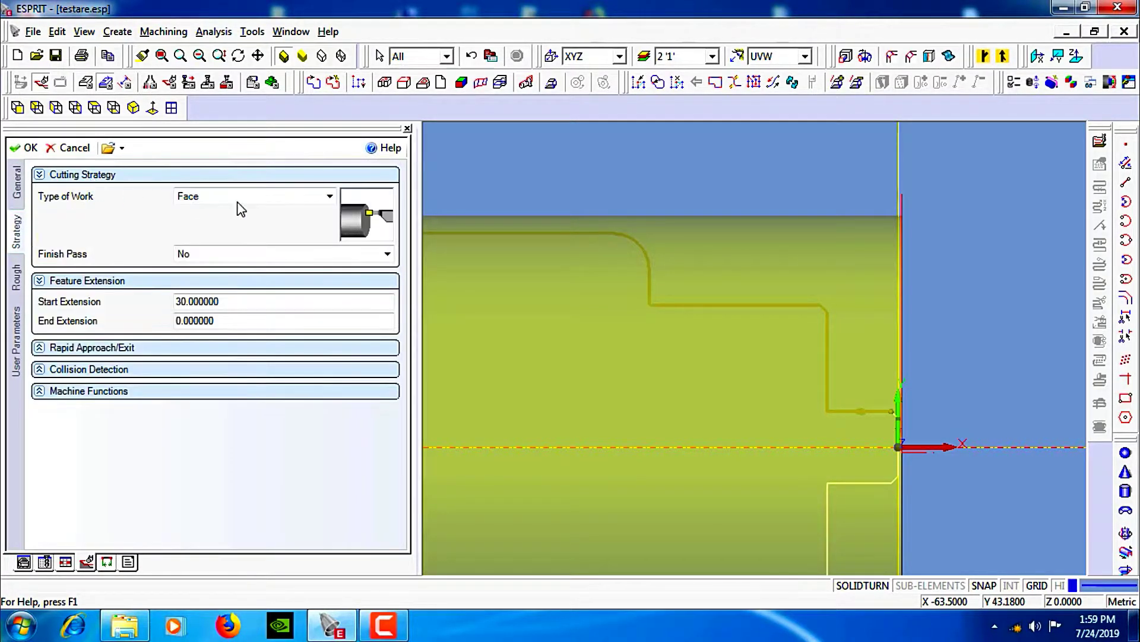
left_click(235, 197)
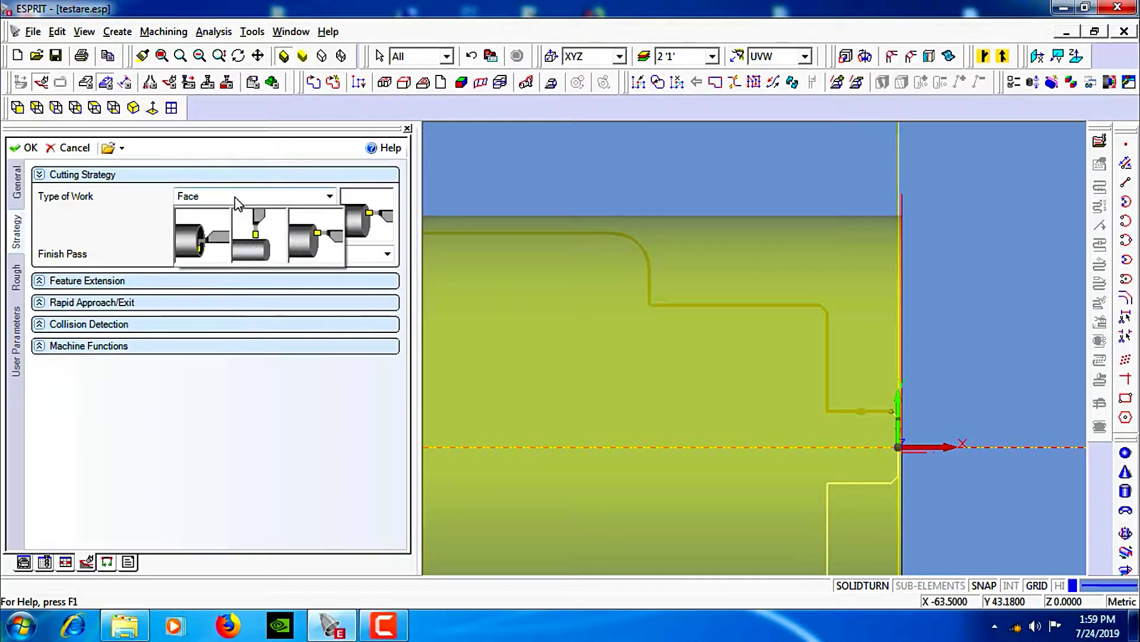
left_click(270, 233)
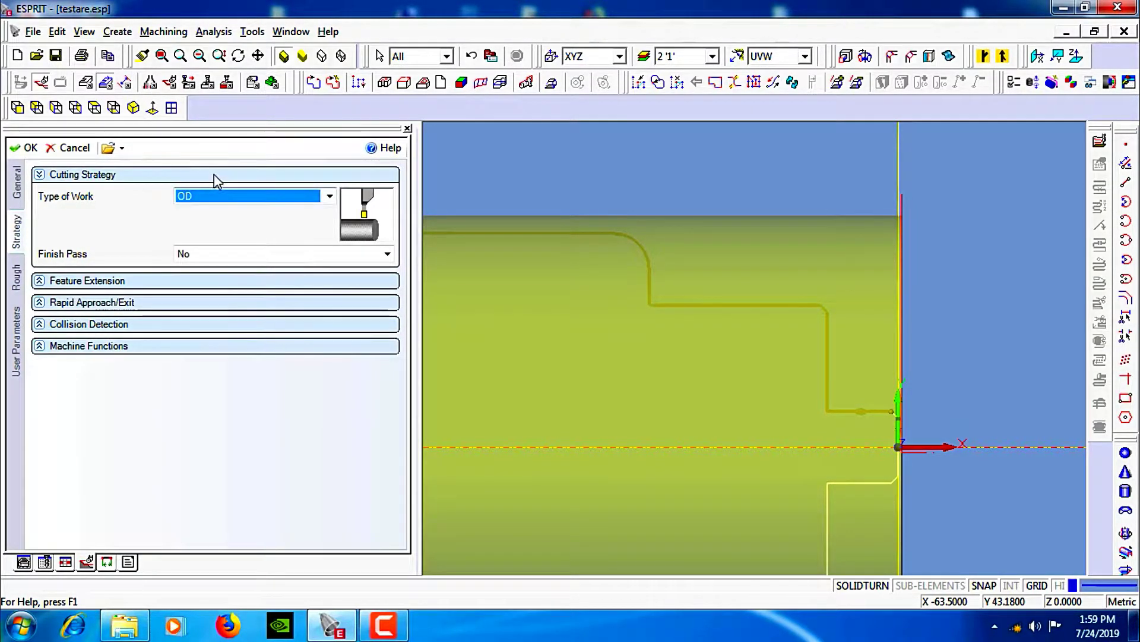
left_click(214, 175)
left_click(215, 178)
left_click(228, 252)
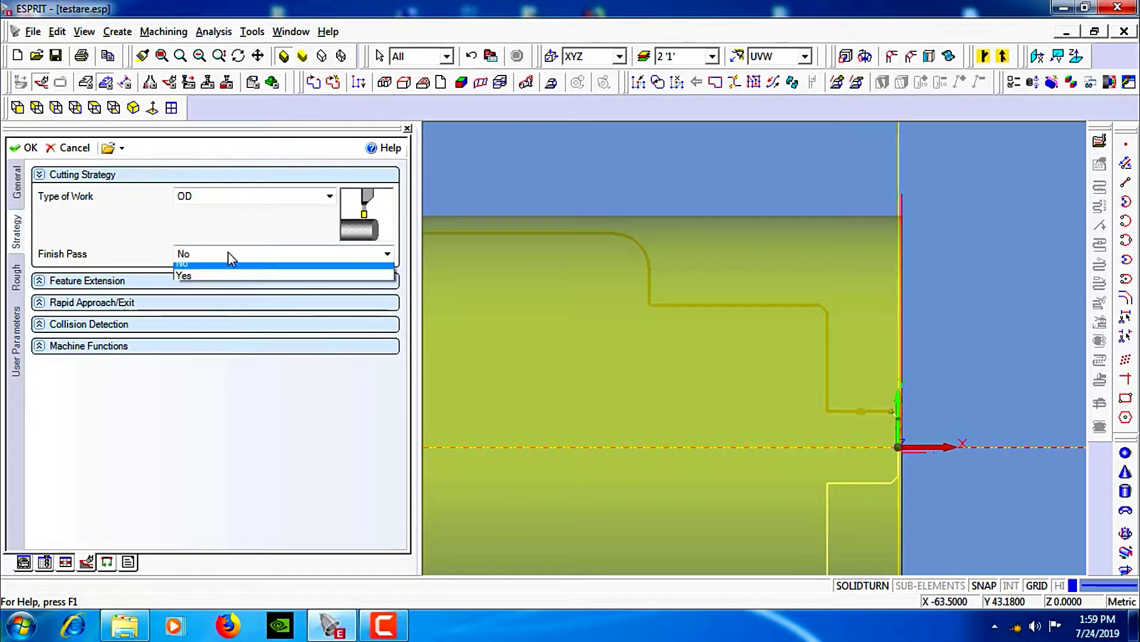
left_click(219, 267)
left_click(133, 174)
Set the feature's start extension to 2, then check the rapid approach/exit, collision detection and machine function settings
left_click(144, 197)
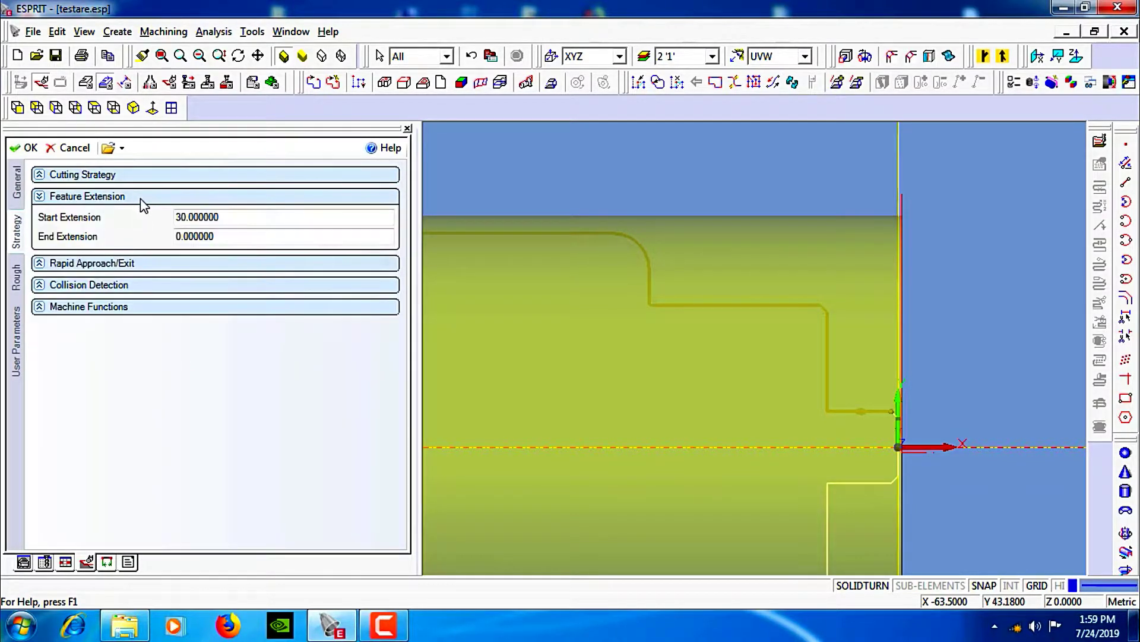
left_click(265, 216)
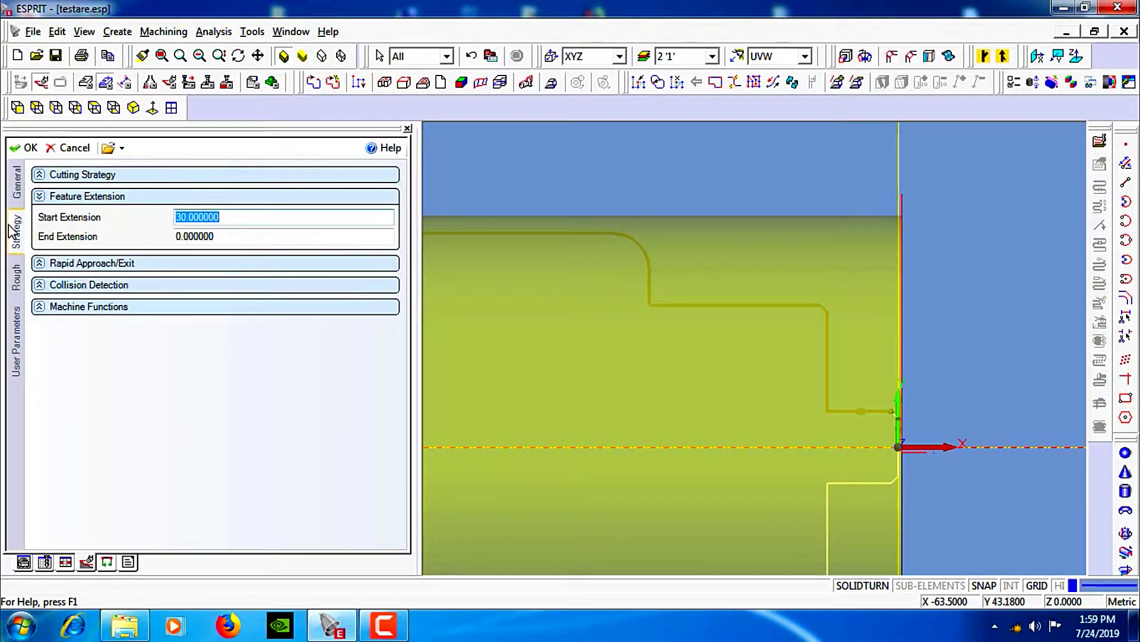
type("2")
left_click(252, 240)
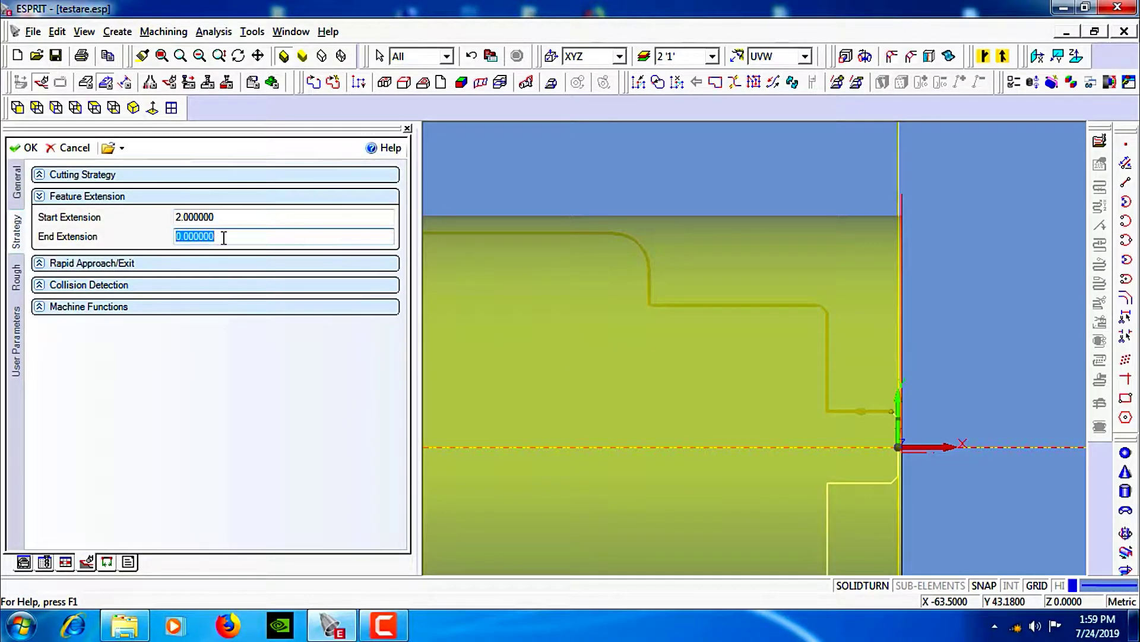
left_click(121, 196)
left_click(122, 219)
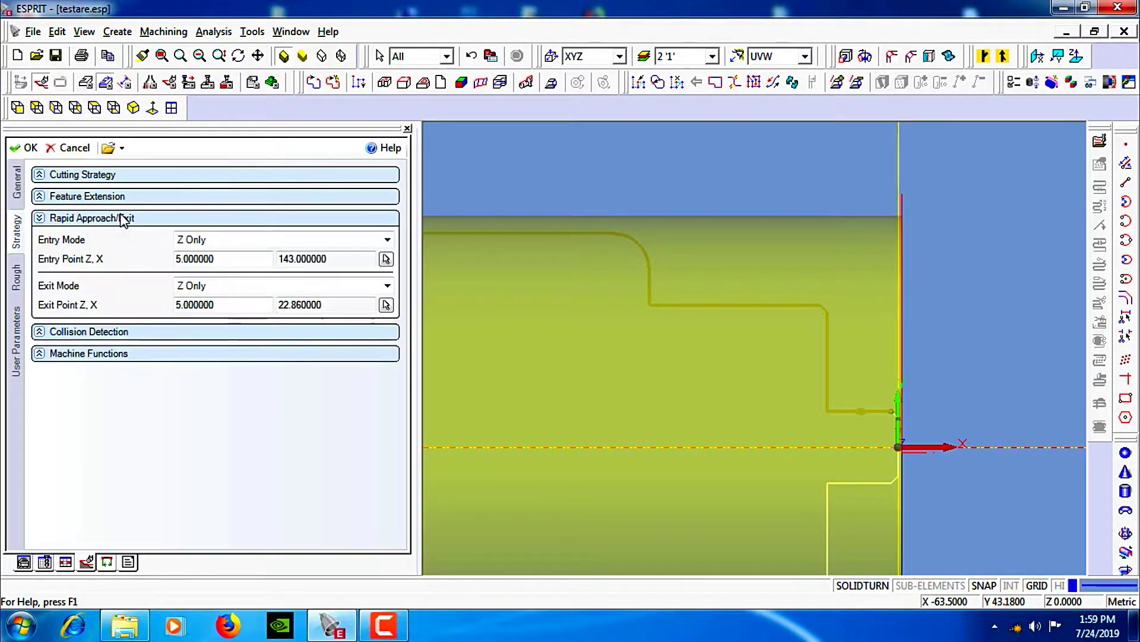
left_click(122, 219)
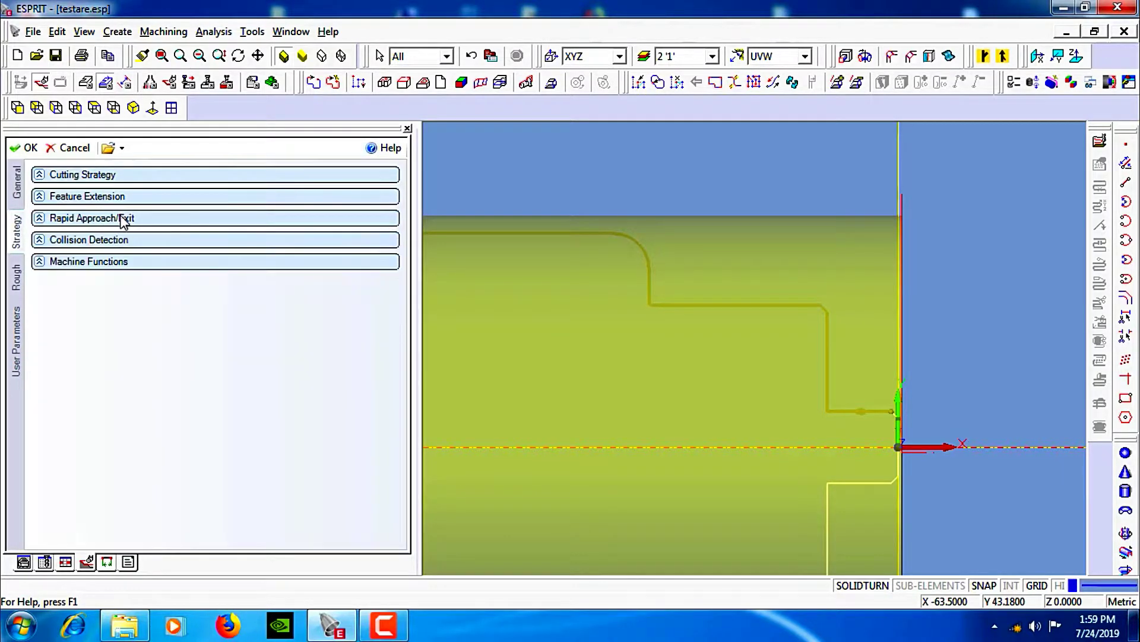
left_click(121, 240)
left_click(122, 241)
left_click(122, 261)
left_click(121, 262)
Set the roughing stock diameter to 65
left_click(16, 278)
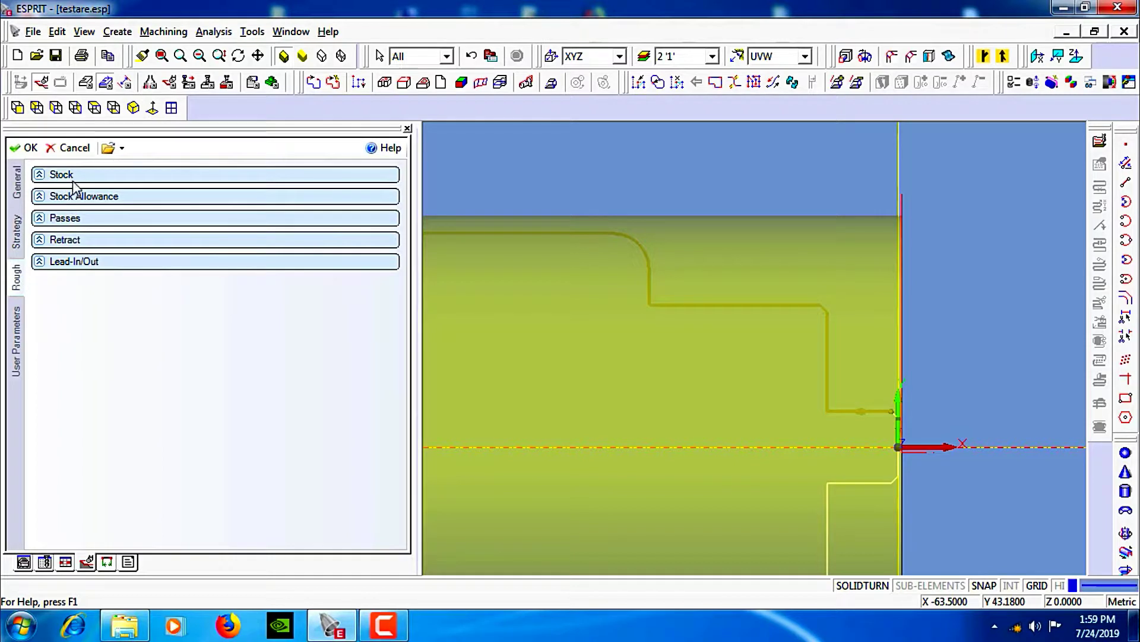
left_click(73, 178)
left_click_drag(326, 255, 3, 285)
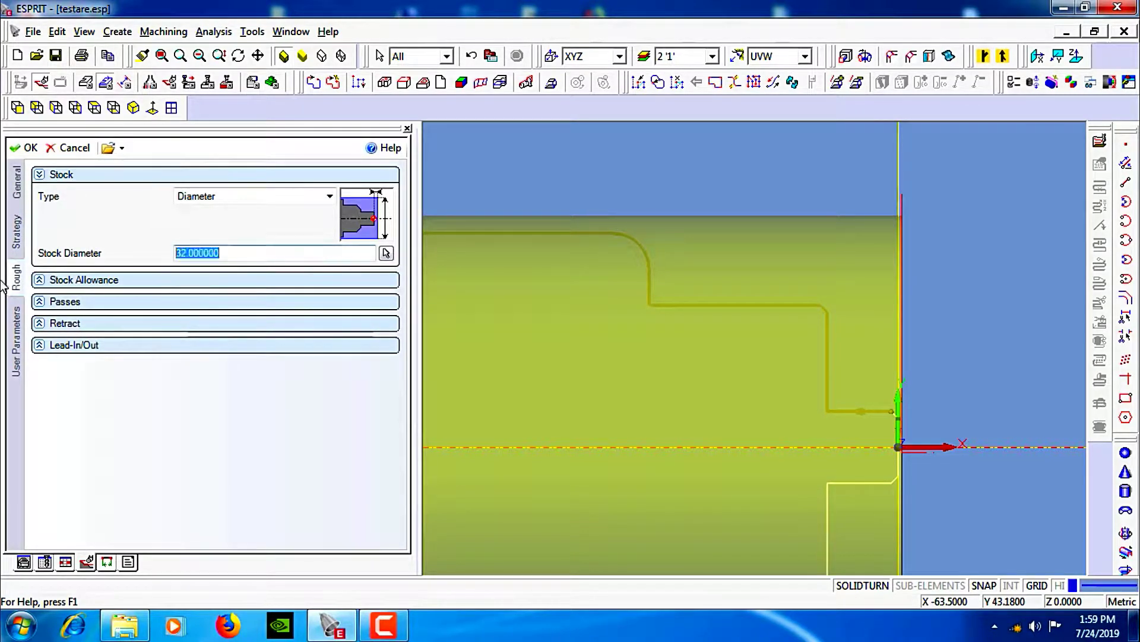
type("65")
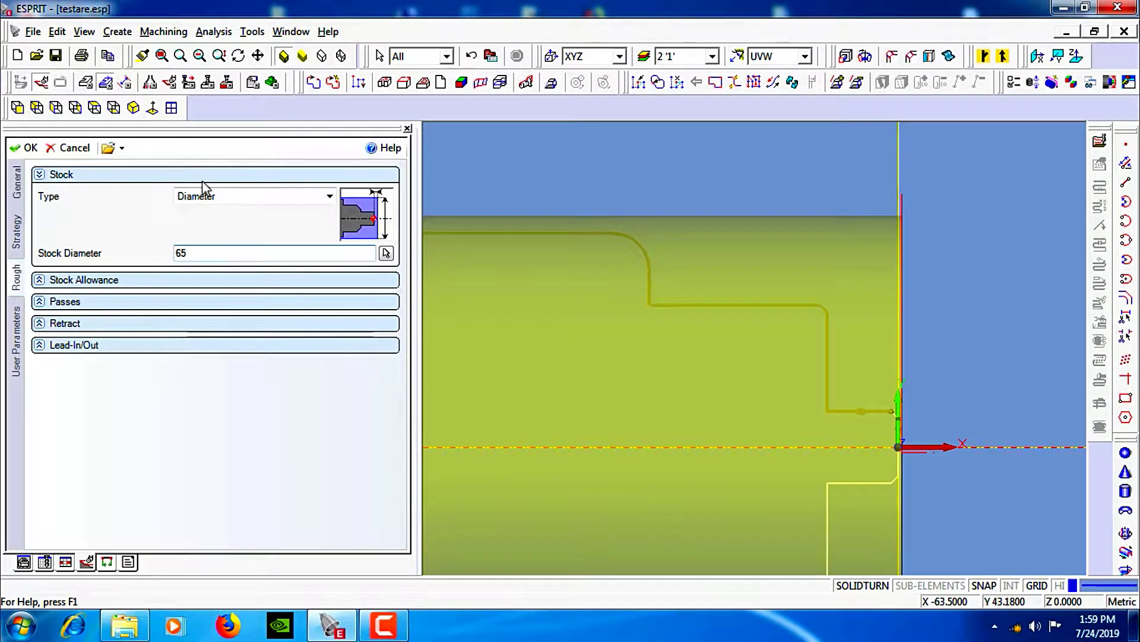
left_click(199, 175)
Set the rough stock allowance to 0.1 in Z and 0.5 in X
left_click(196, 196)
left_click_drag(242, 217, 176, 217)
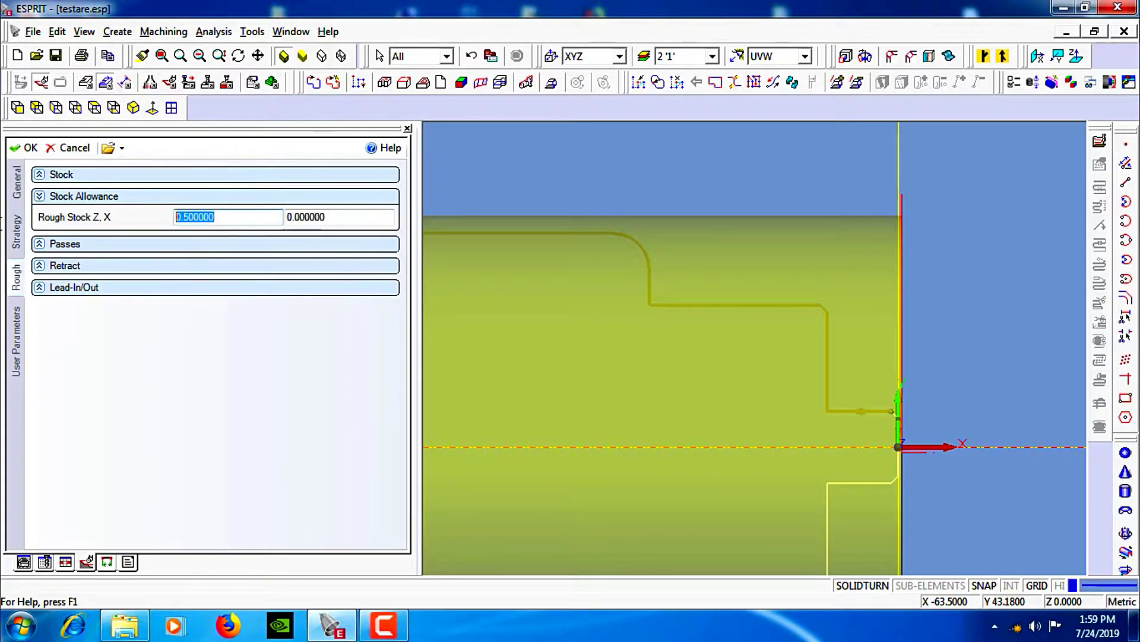
type("0.1")
key("Tab")
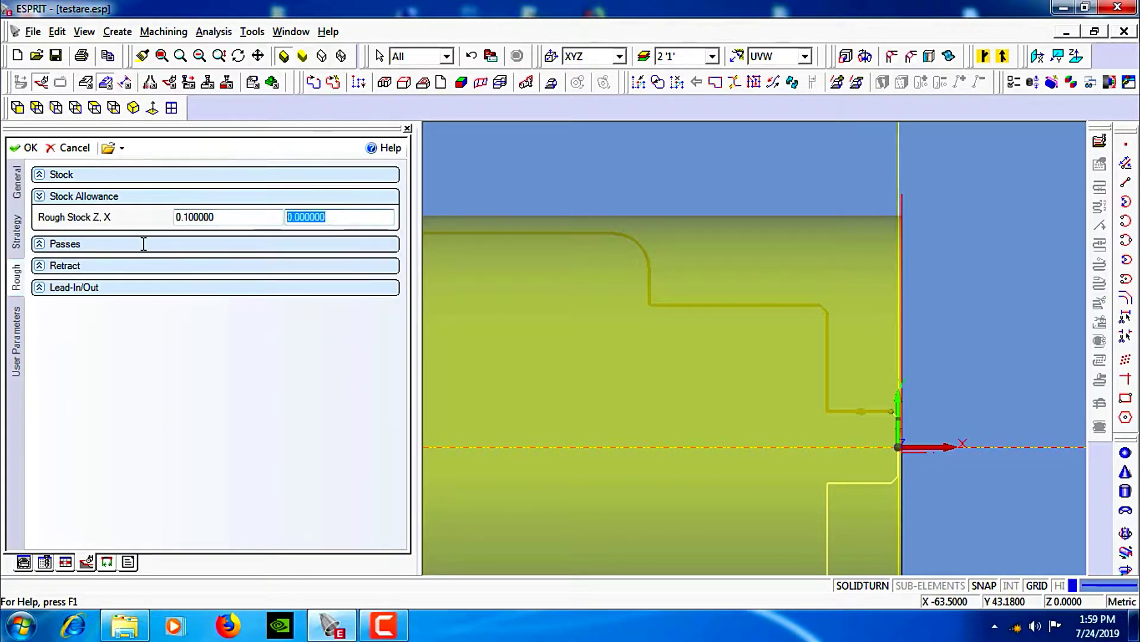
type("0.5")
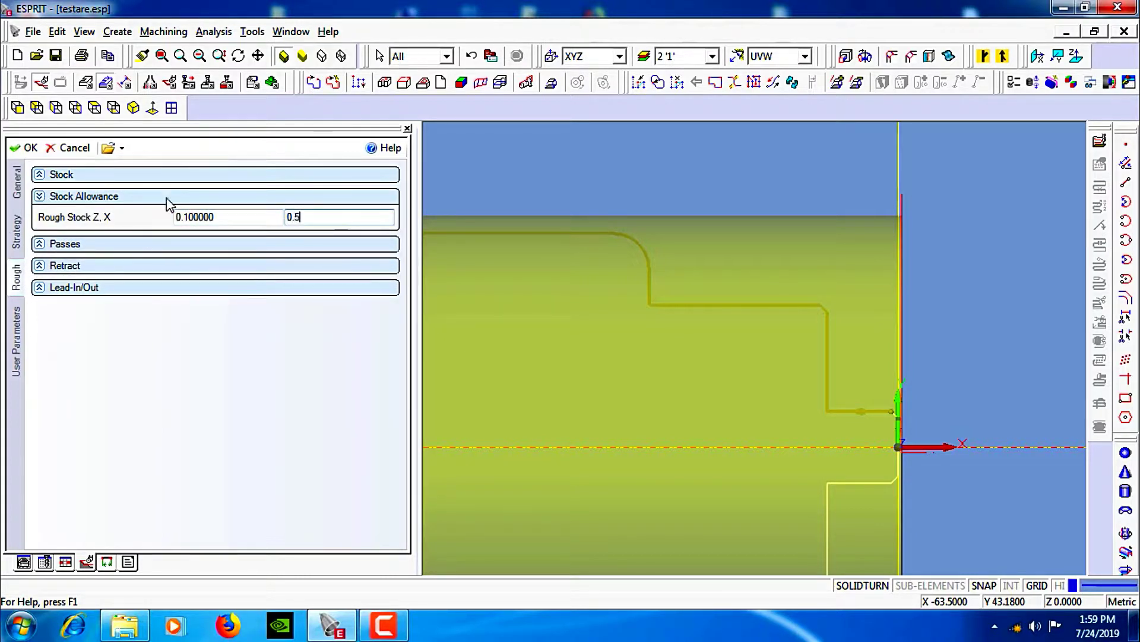
left_click(154, 199)
Set the roughing passes to a maximum depth of cut of 2, clearance along cut 2 and depth clearance 4
left_click(148, 219)
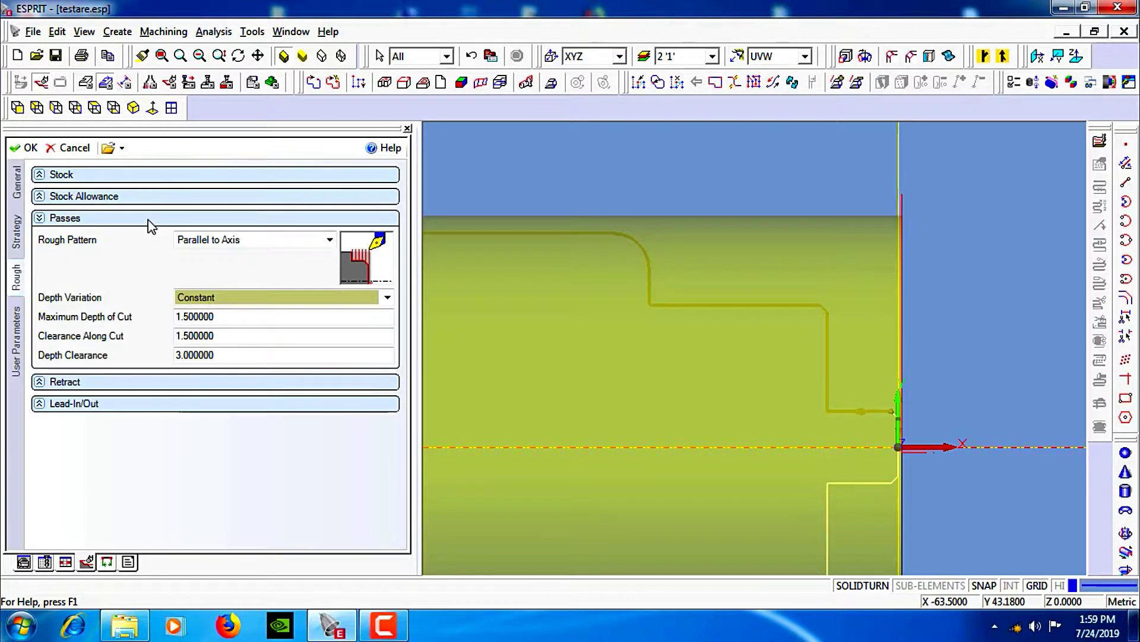
left_click(219, 317)
type("2")
left_click(235, 336)
type("2")
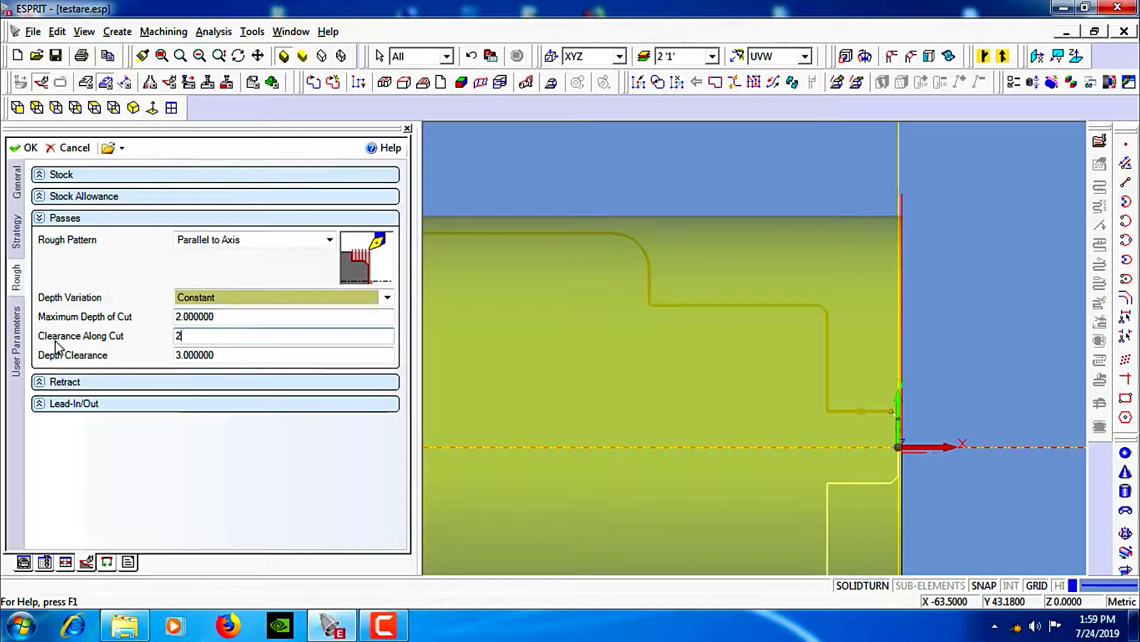
left_click(226, 355)
type("4")
left_click(57, 219)
Set the lead-out offset to 0 in Z and 2 in X, and create the OD roughing operation
left_click(68, 240)
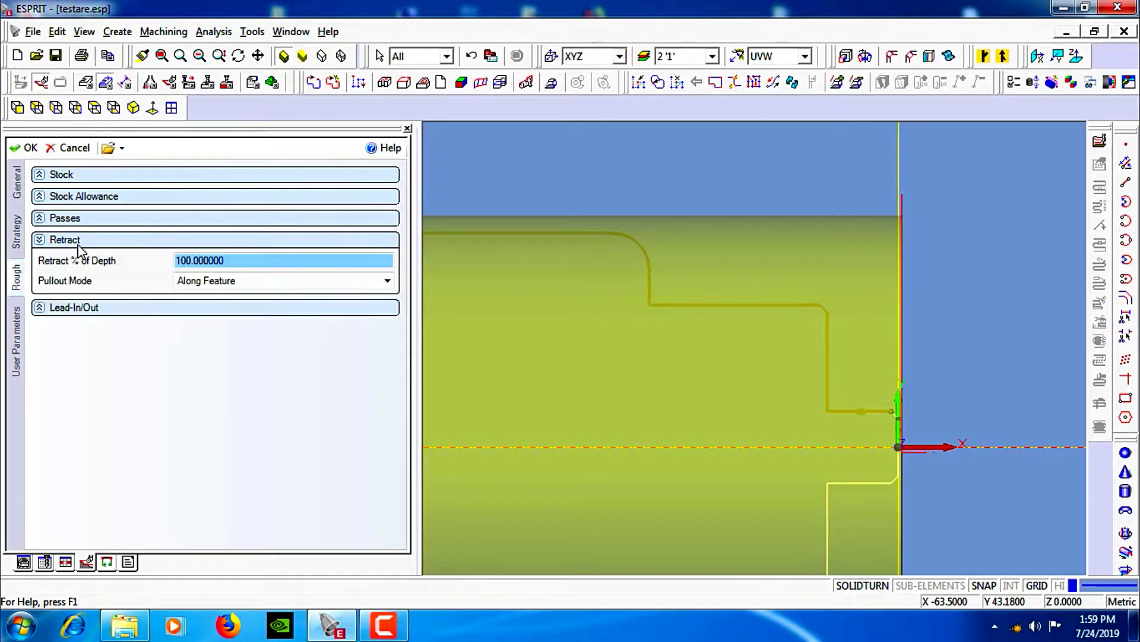
left_click(71, 240)
left_click(95, 262)
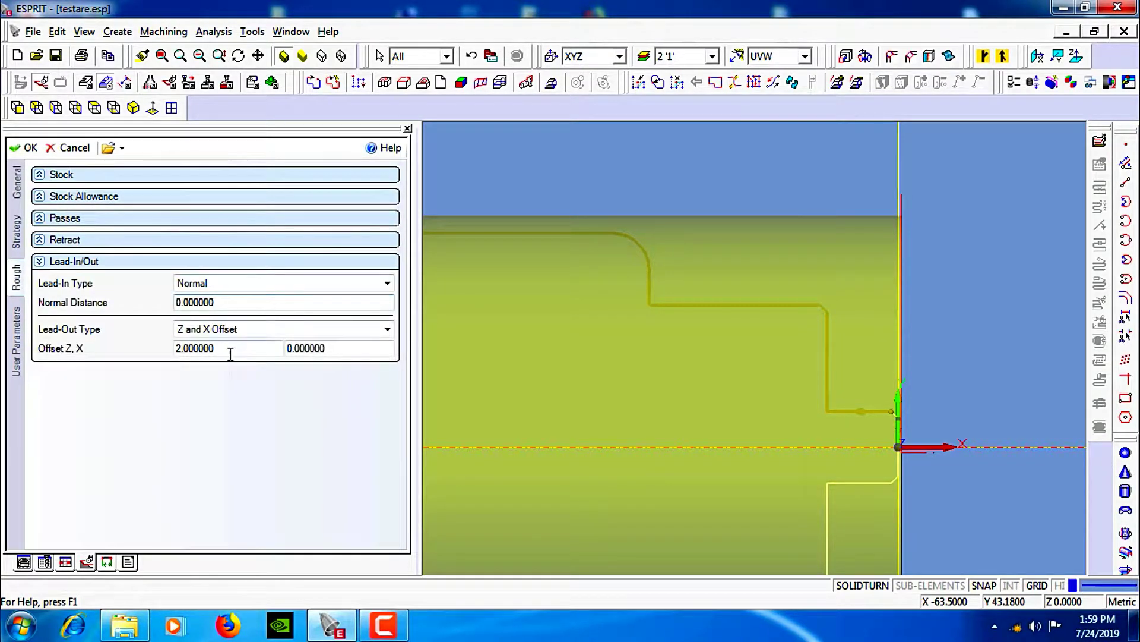
left_click(148, 349)
type("0")
key("Tab")
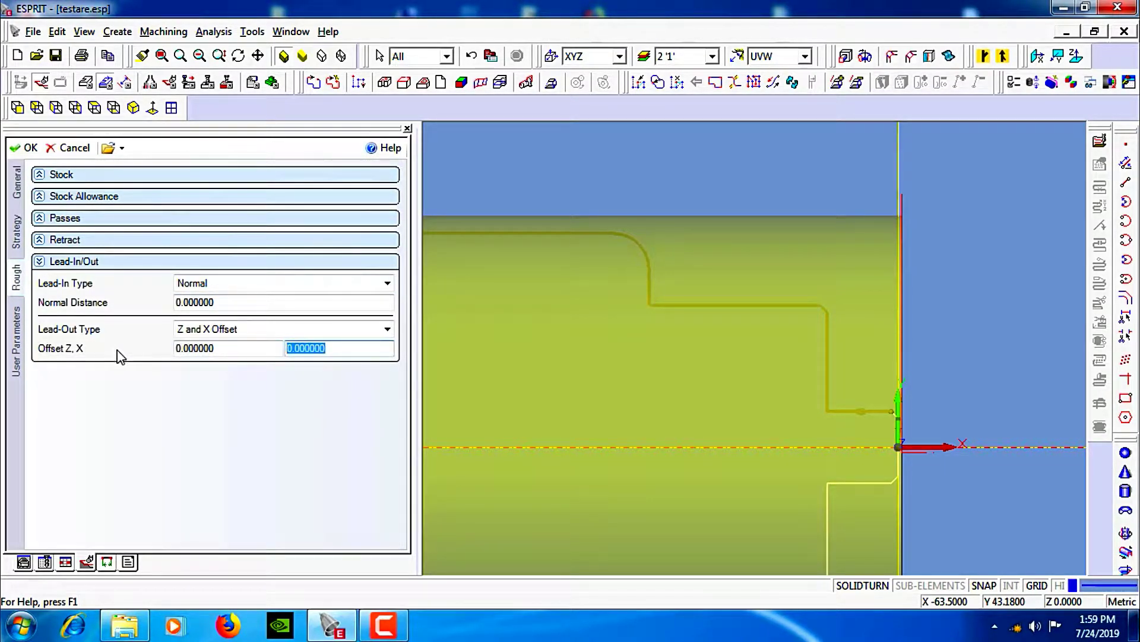
type("2")
left_click(42, 262)
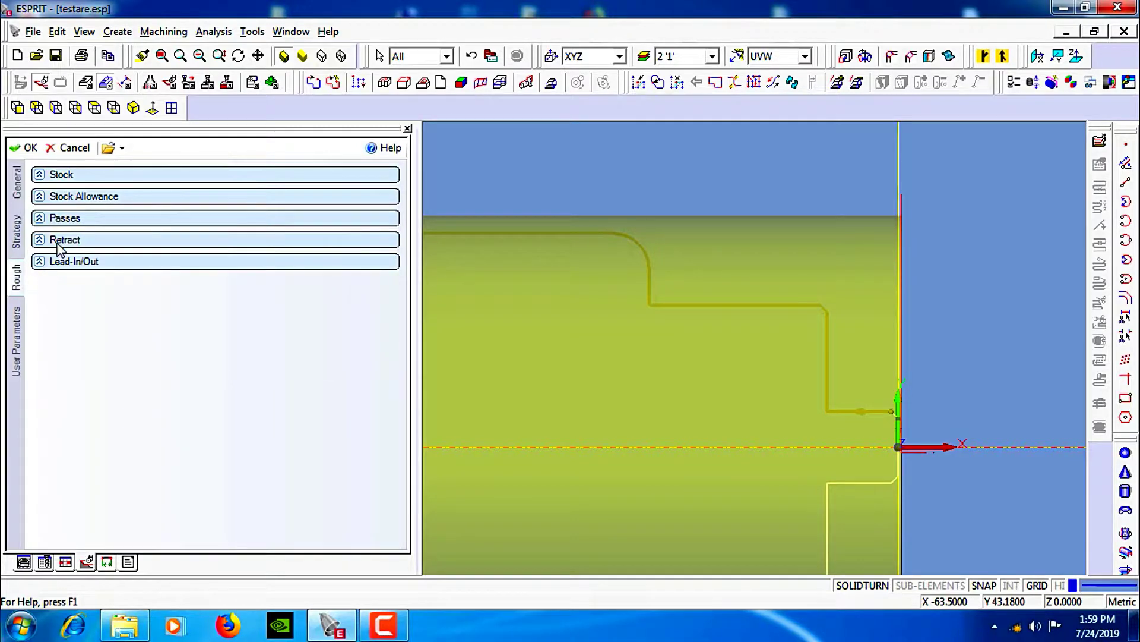
left_click(26, 147)
scroll(766, 267, "down", 3)
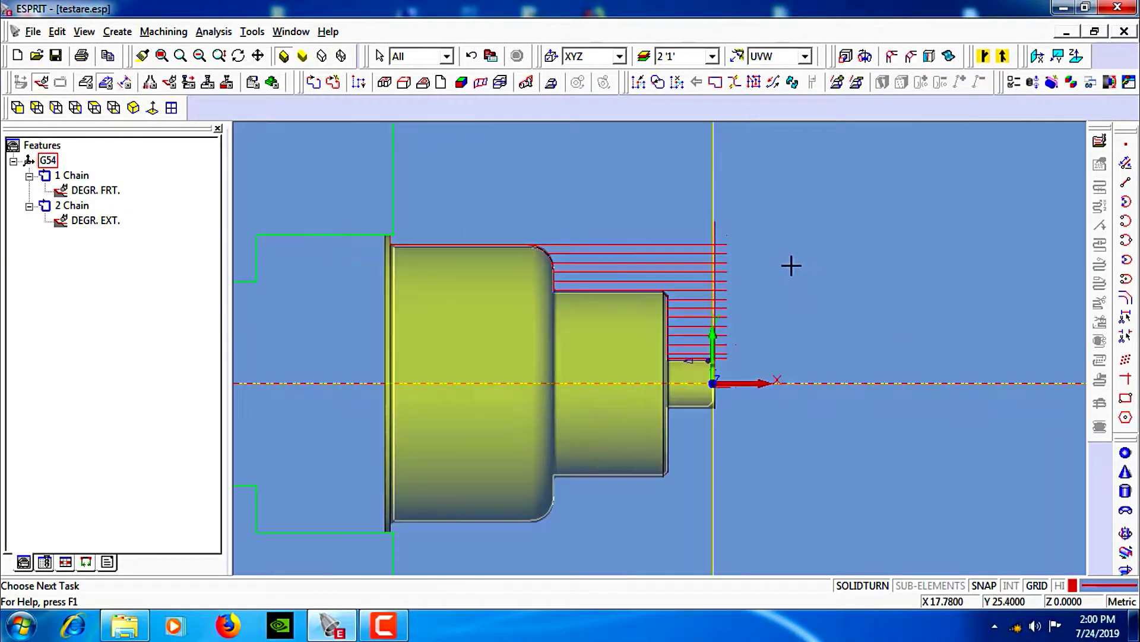
Start the machining simulation and set its multi step mode to Operation
left_click(280, 83)
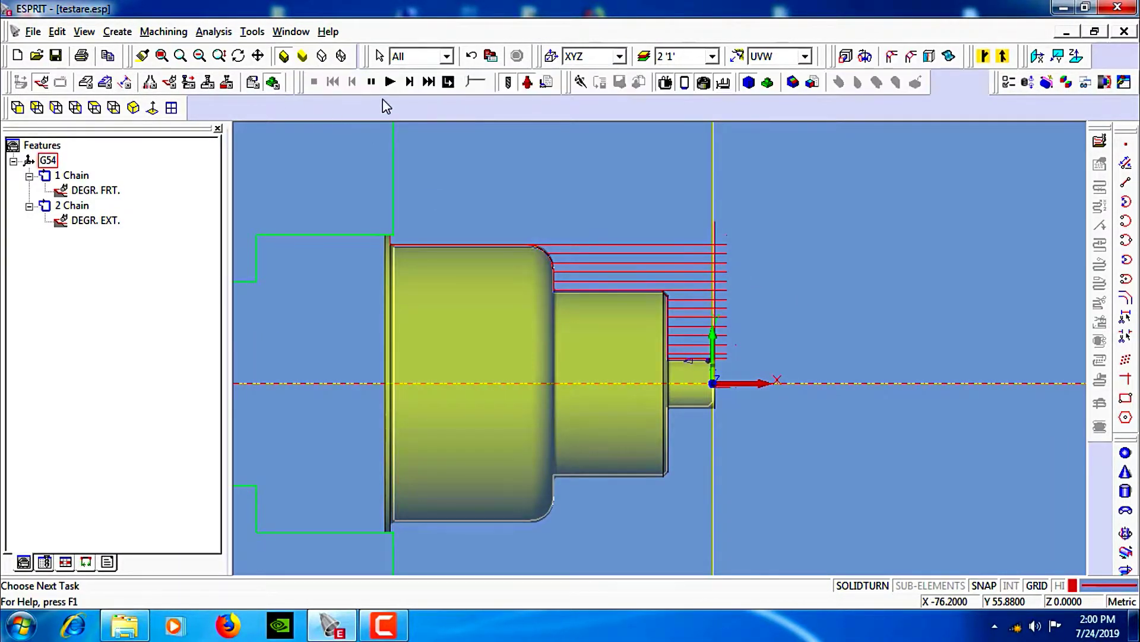
left_click(410, 82)
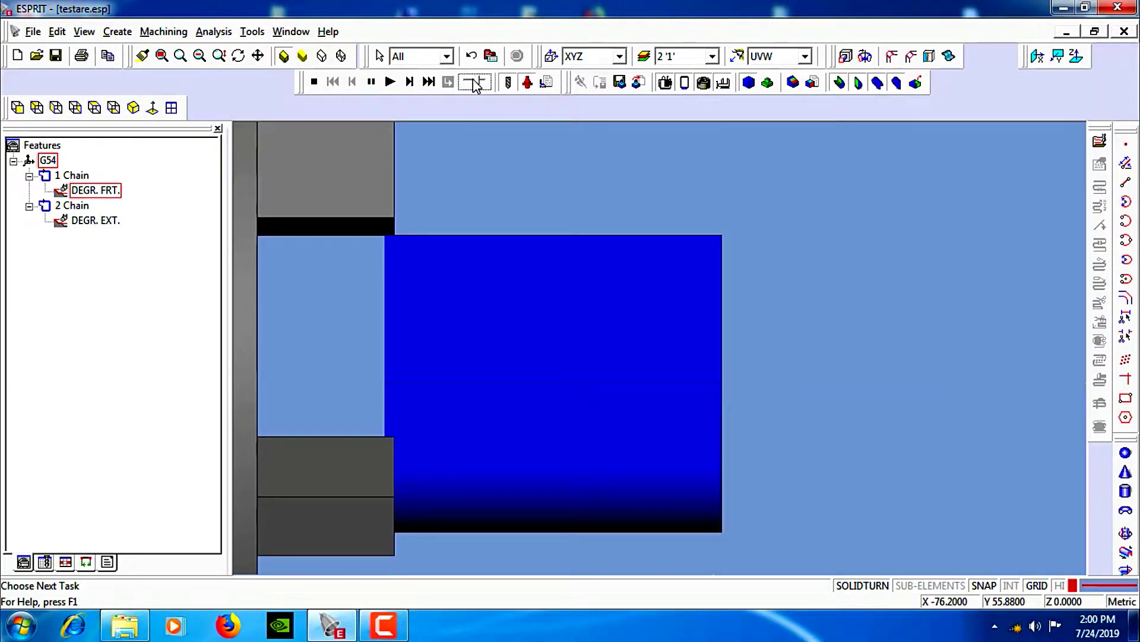
left_click(527, 82)
left_click(666, 203)
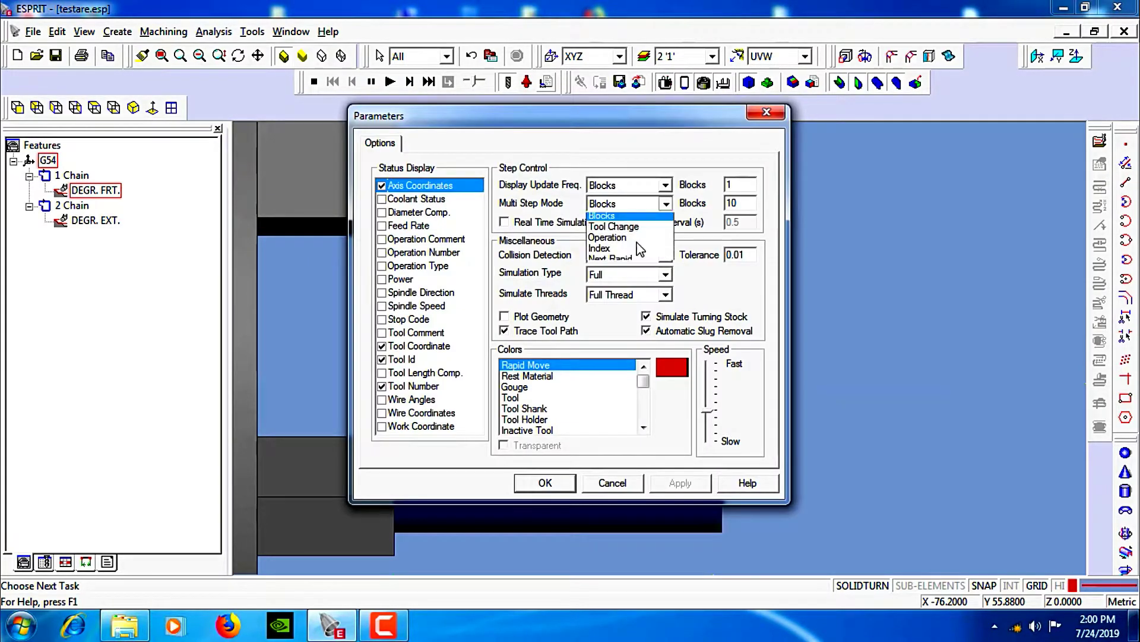
left_click(629, 240)
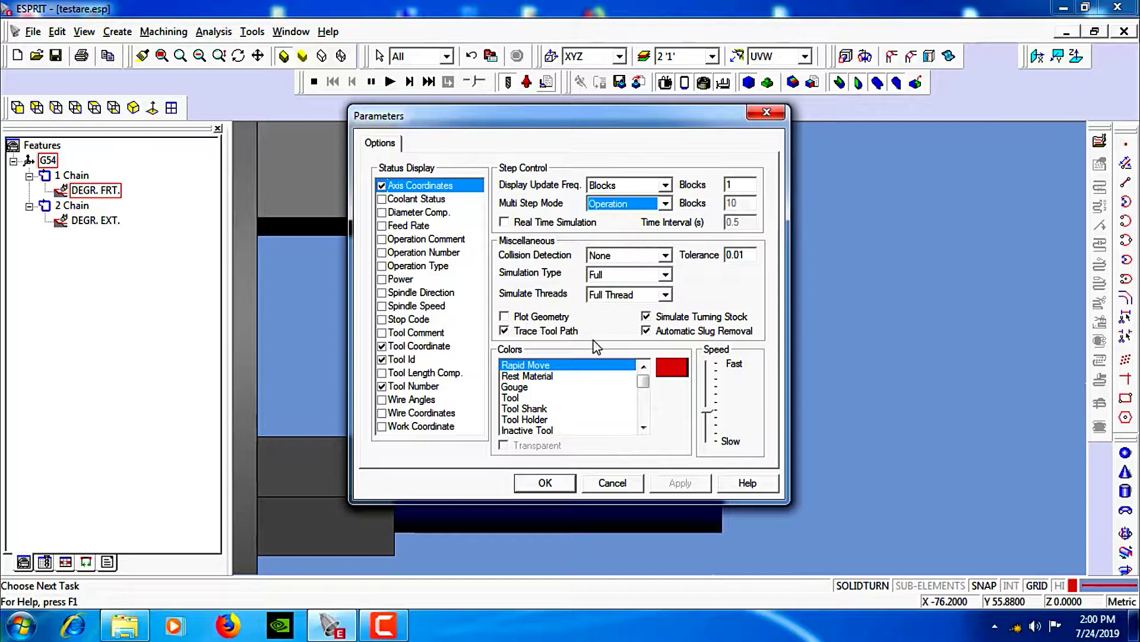
left_click(545, 482)
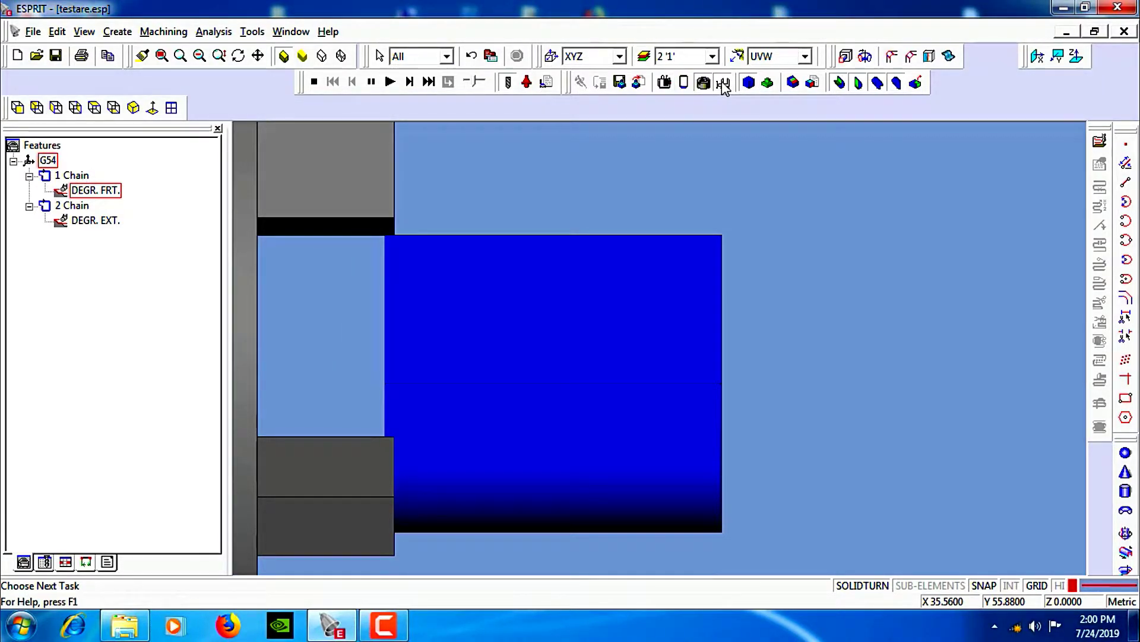
Hide the chuck in the simulation, run both roughing operations to the end, and stop the simulation
left_click(724, 84)
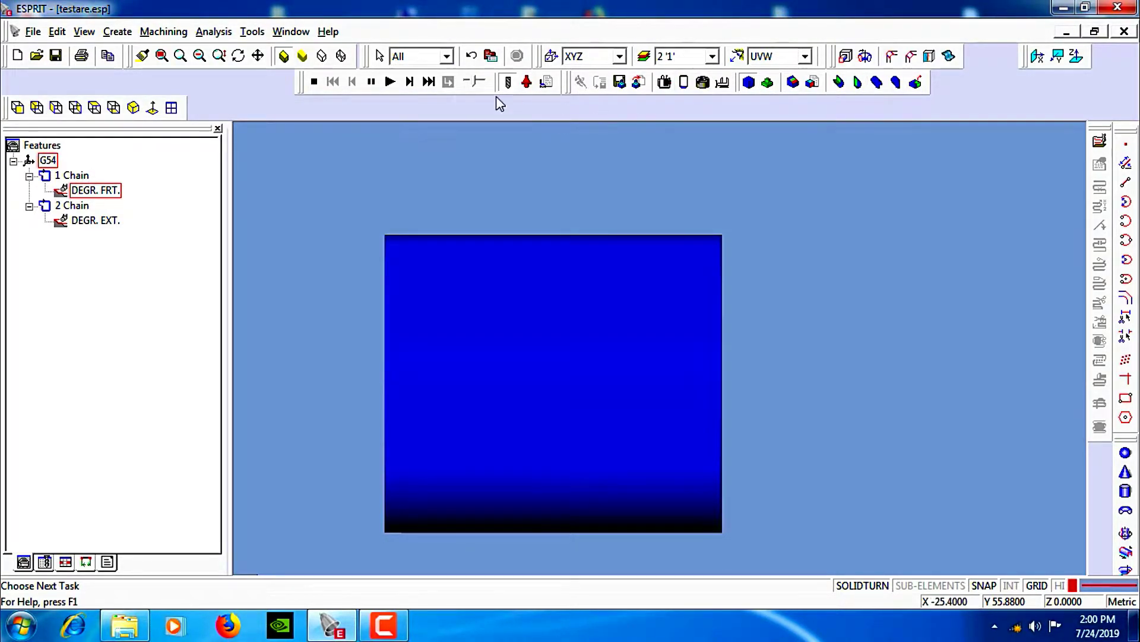
left_click(390, 83)
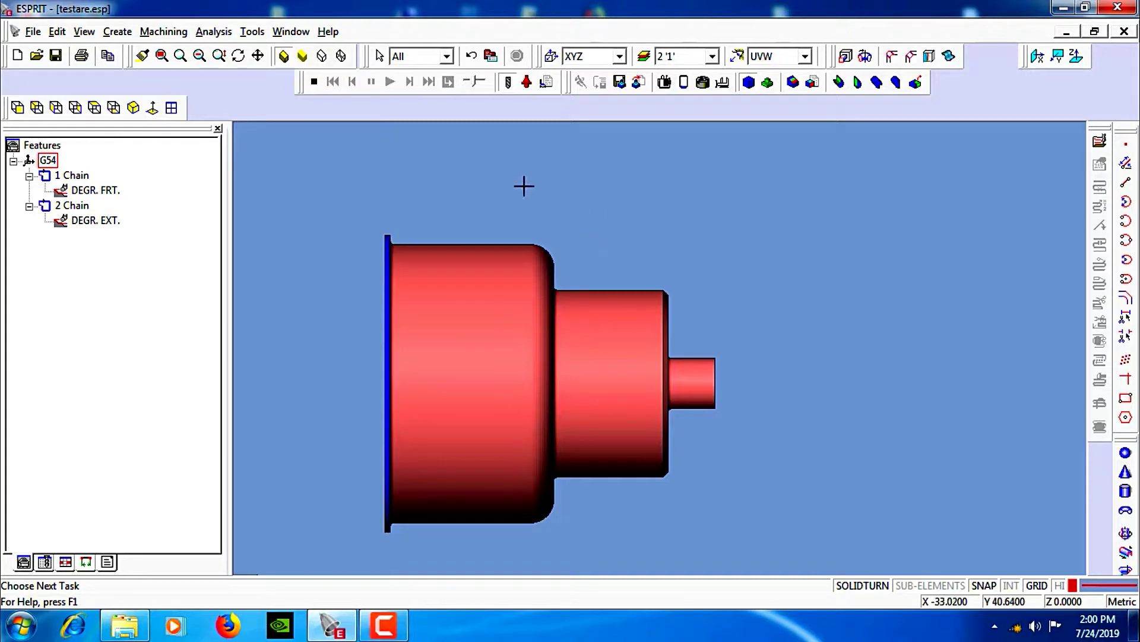
left_click(314, 81)
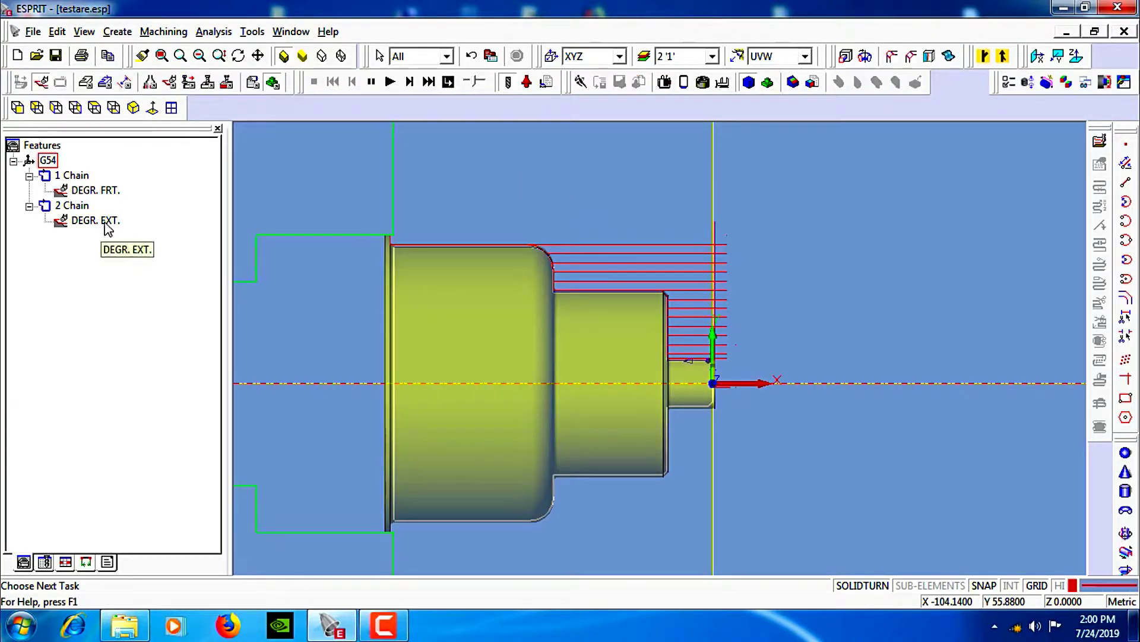
Start a SolidTurn Contouring operation on the 1 Chain feature
scroll(766, 382, "up", 4)
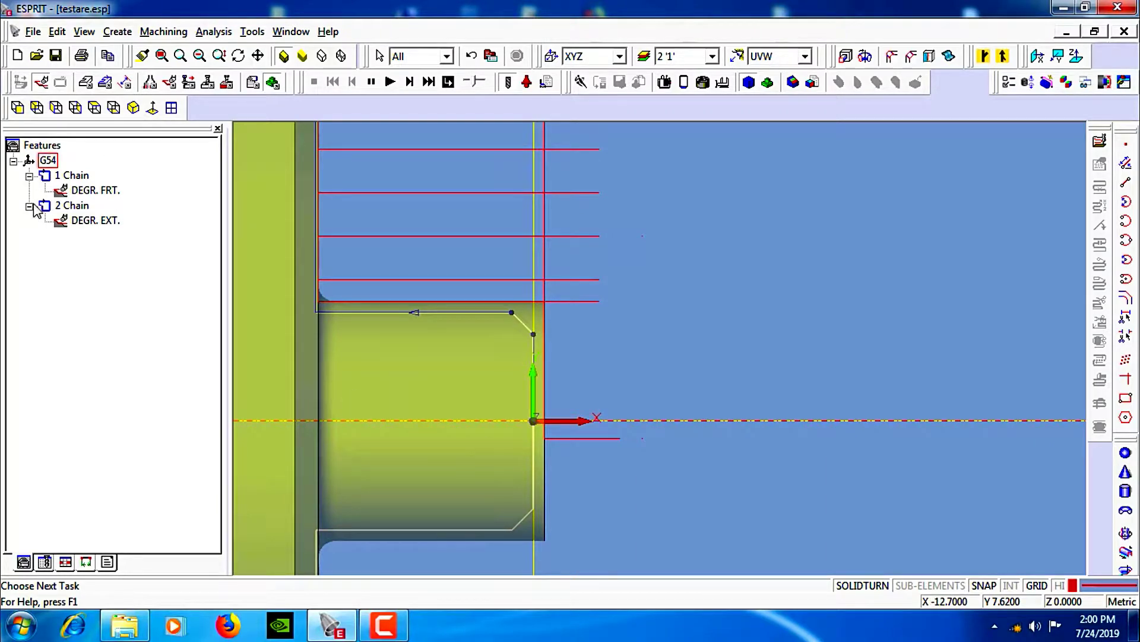
left_click(76, 175)
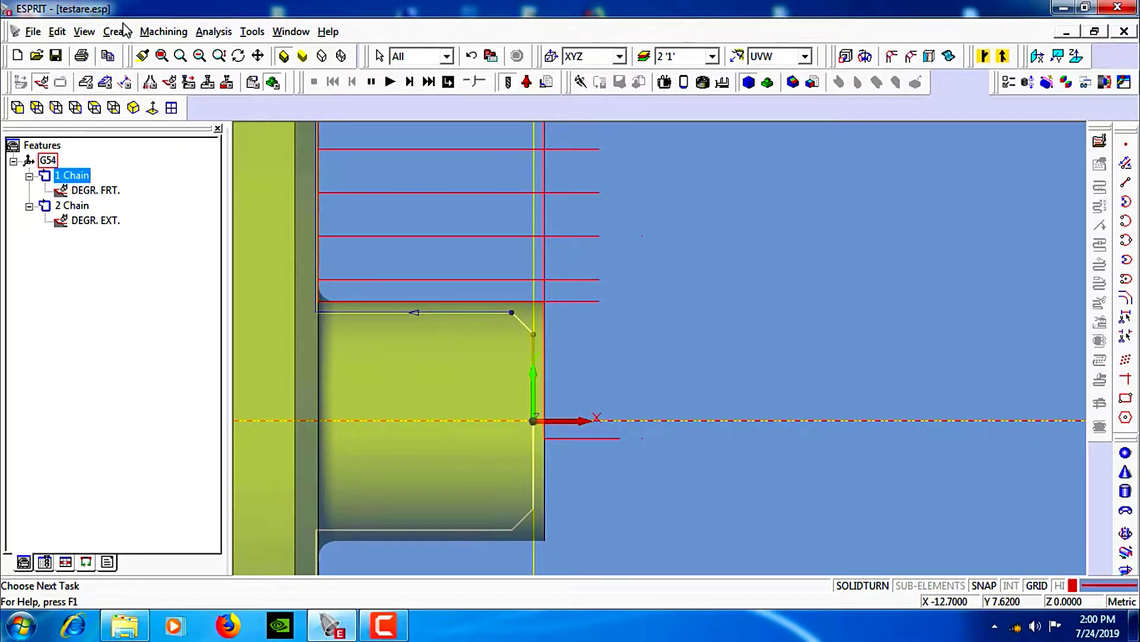
left_click(164, 31)
mouse_move(186, 206)
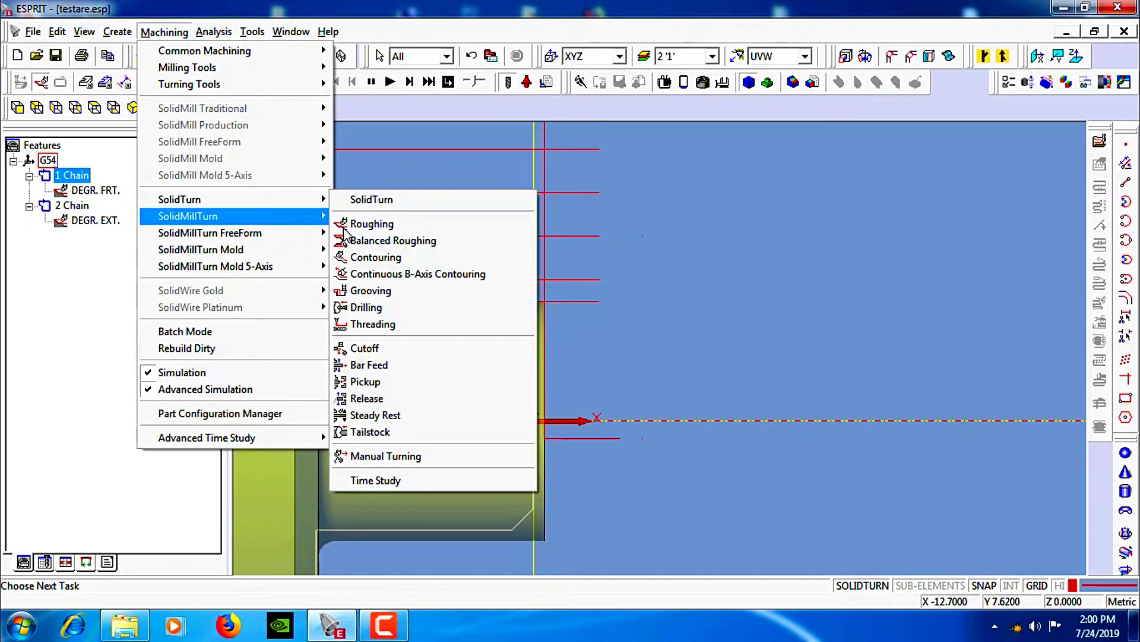
left_click(383, 257)
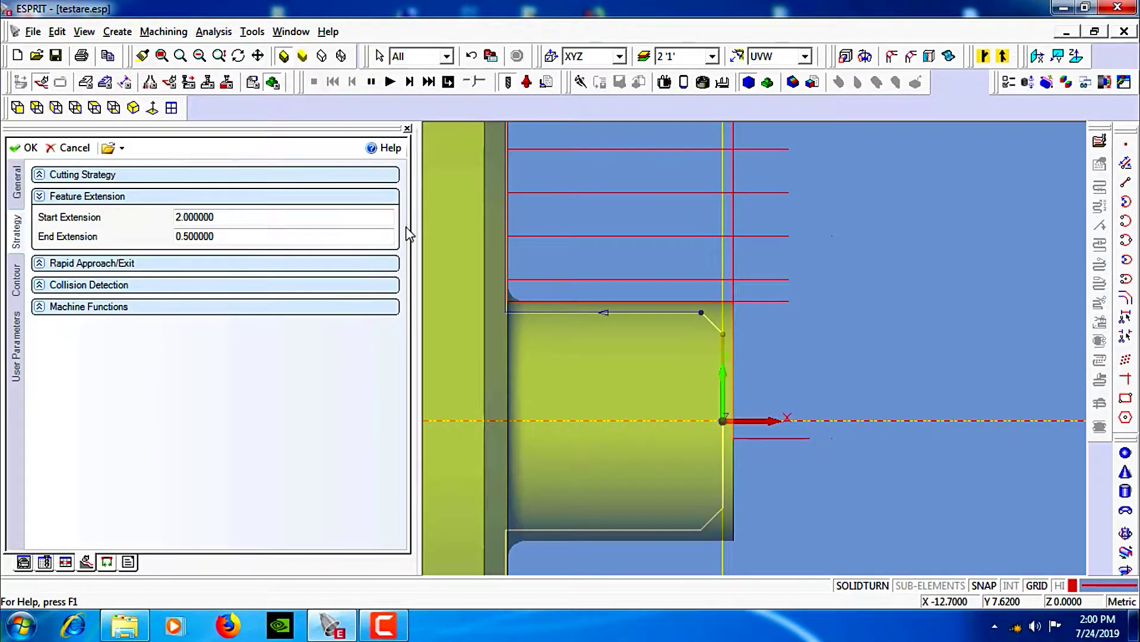
Name the contouring operation FIN.FRT. and assign it the FIN. EXT. WNMG 0.4 tool
left_click(16, 181)
left_click(39, 174)
left_click(96, 195)
type("FIN.EXT.")
left_click_drag(95, 195, 57, 198)
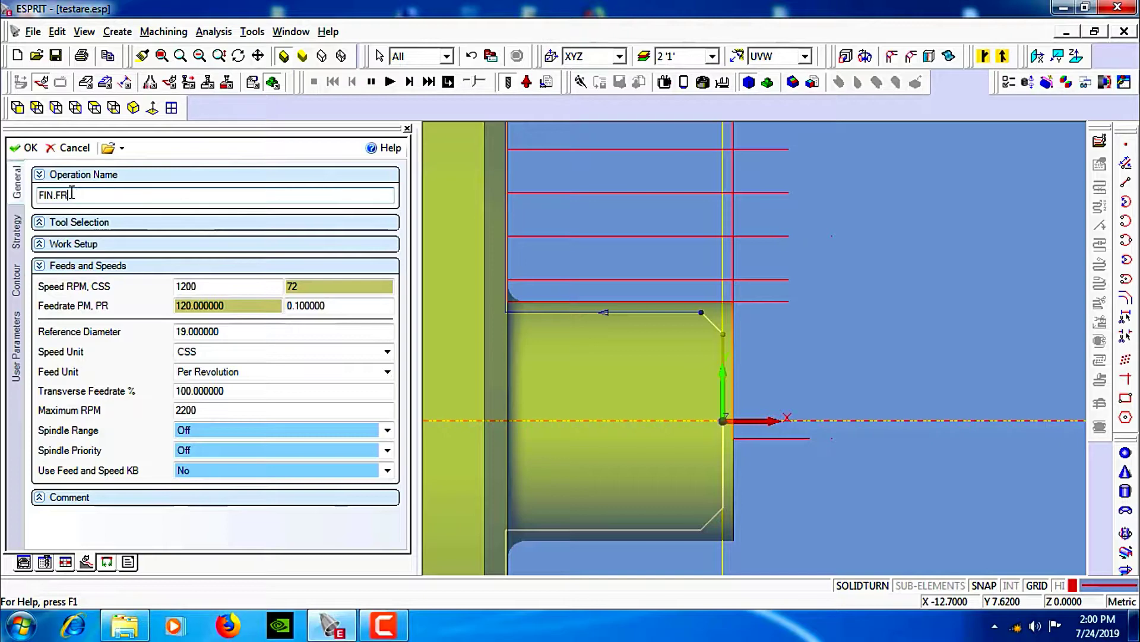
left_click(81, 177)
left_click(94, 196)
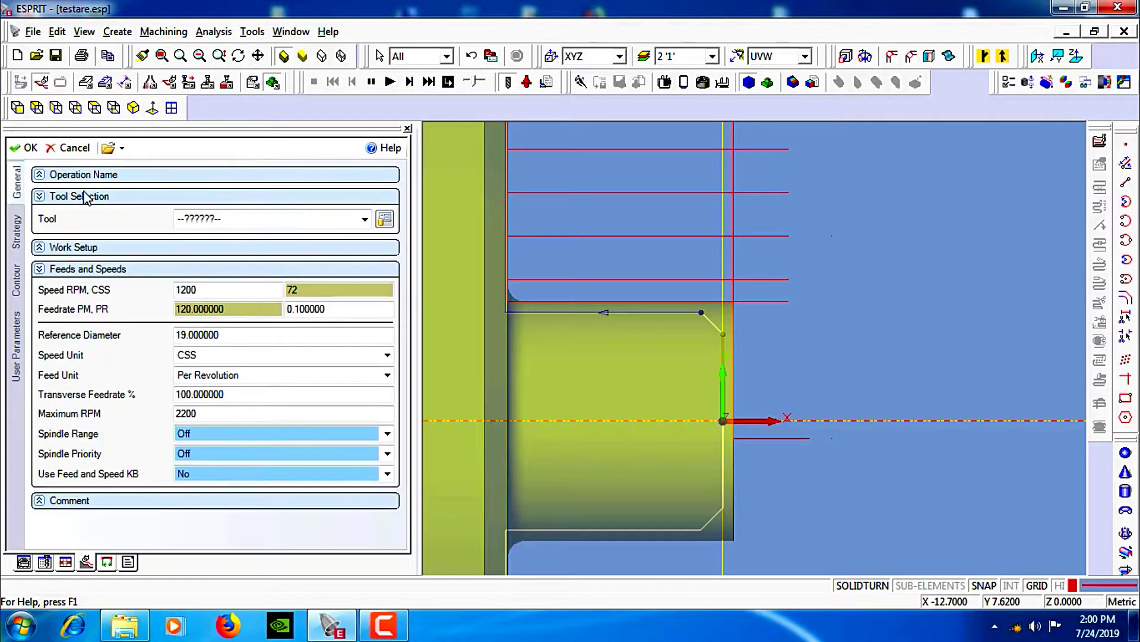
left_click(211, 219)
left_click(249, 257)
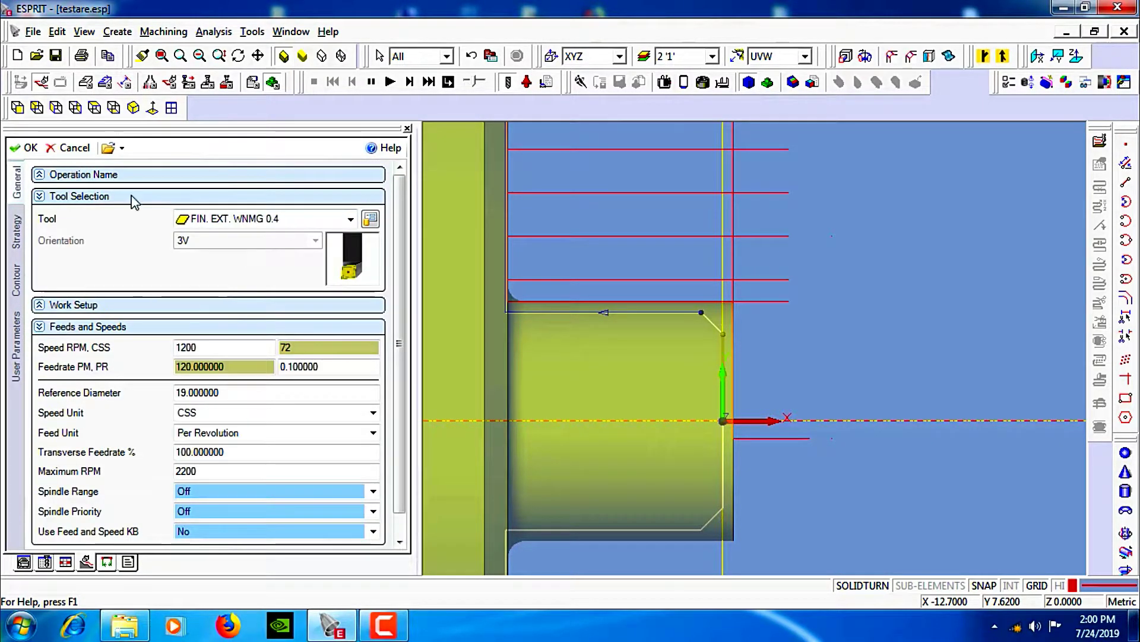
left_click(179, 198)
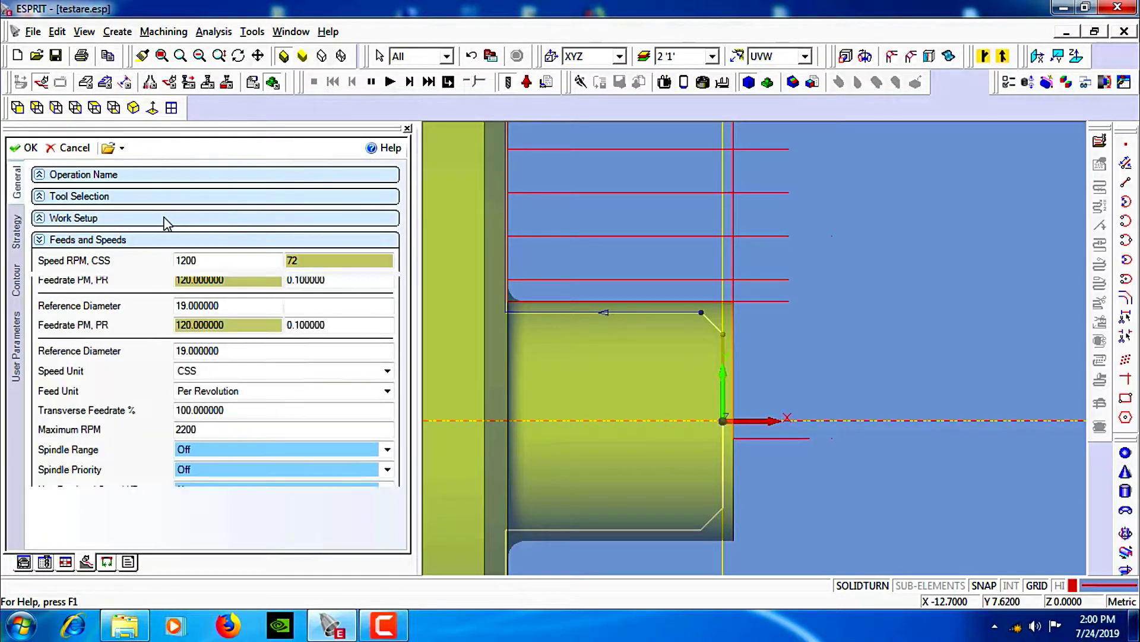
Set the reference diameter to 60, the spindle speed to 1000 RPM and the maximum RPM to 1500
left_click(165, 239)
left_click(165, 242)
left_click(163, 240)
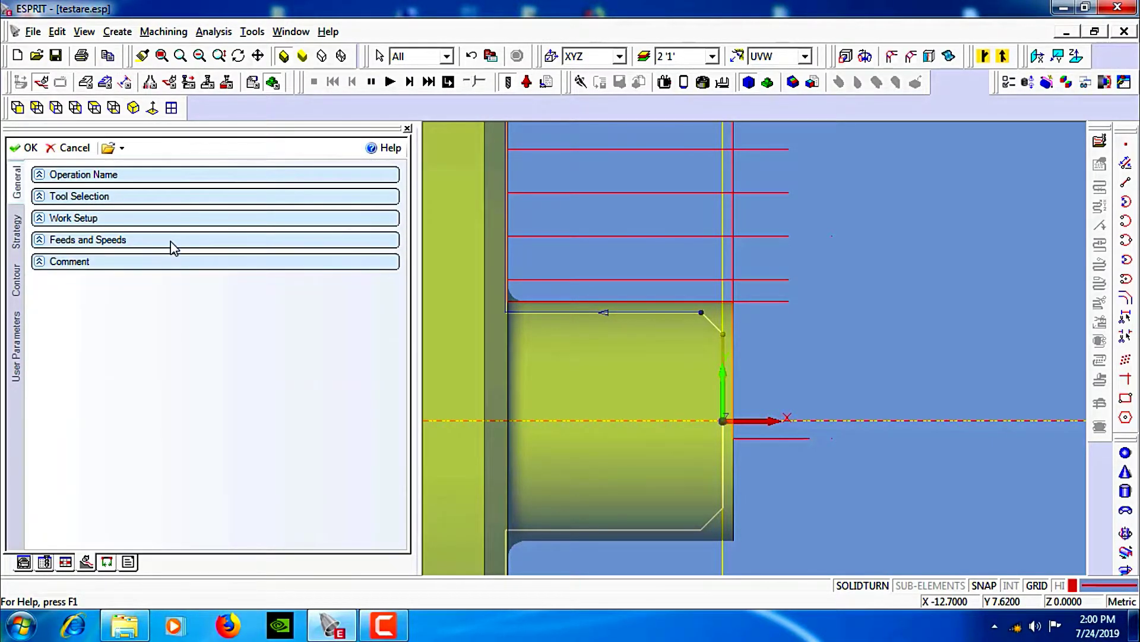
left_click(171, 242)
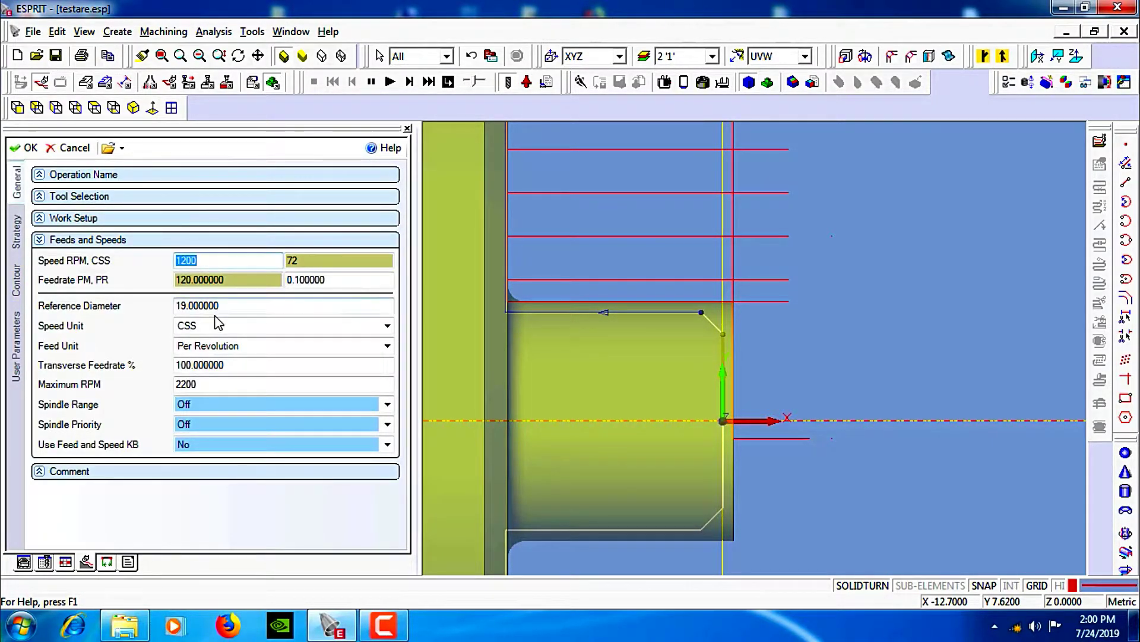
left_click(244, 306)
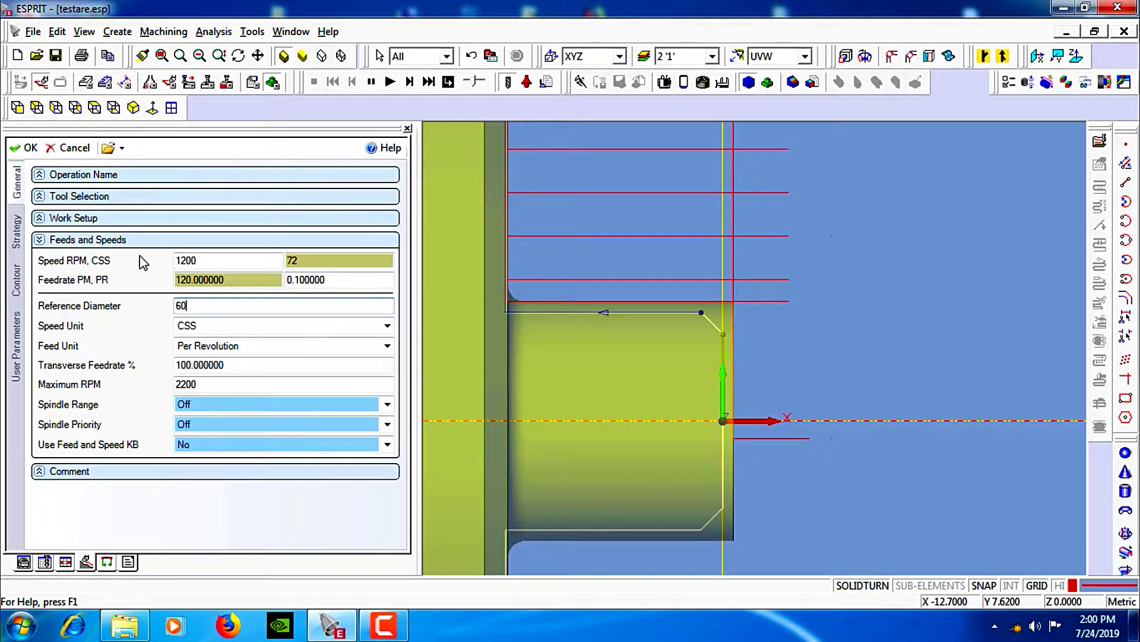
type("60")
key("Tab")
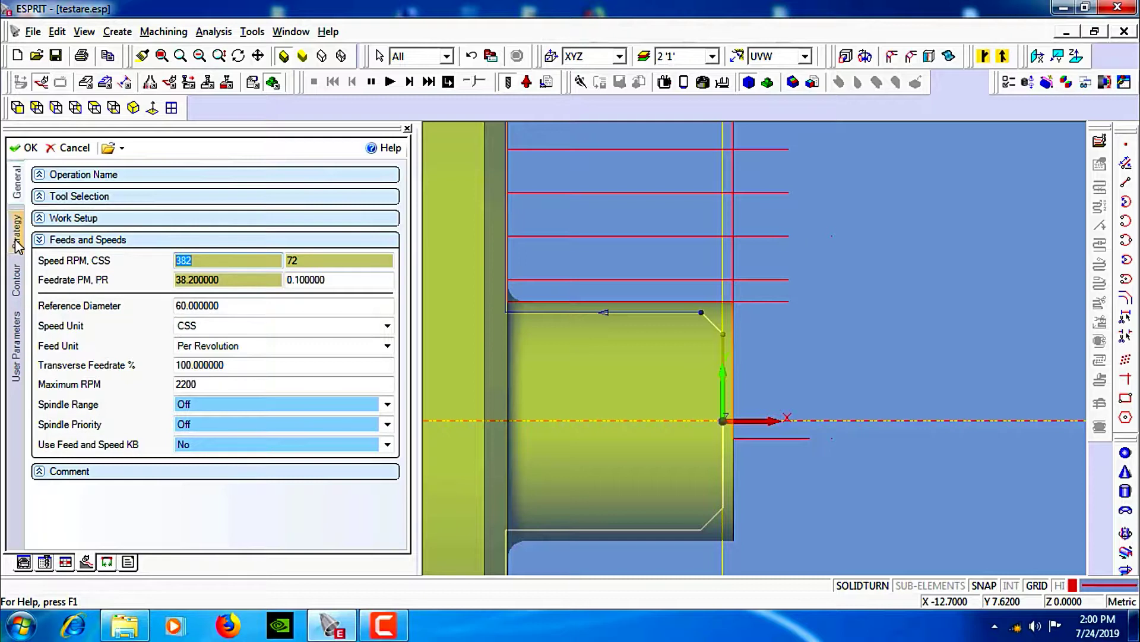
type("1000")
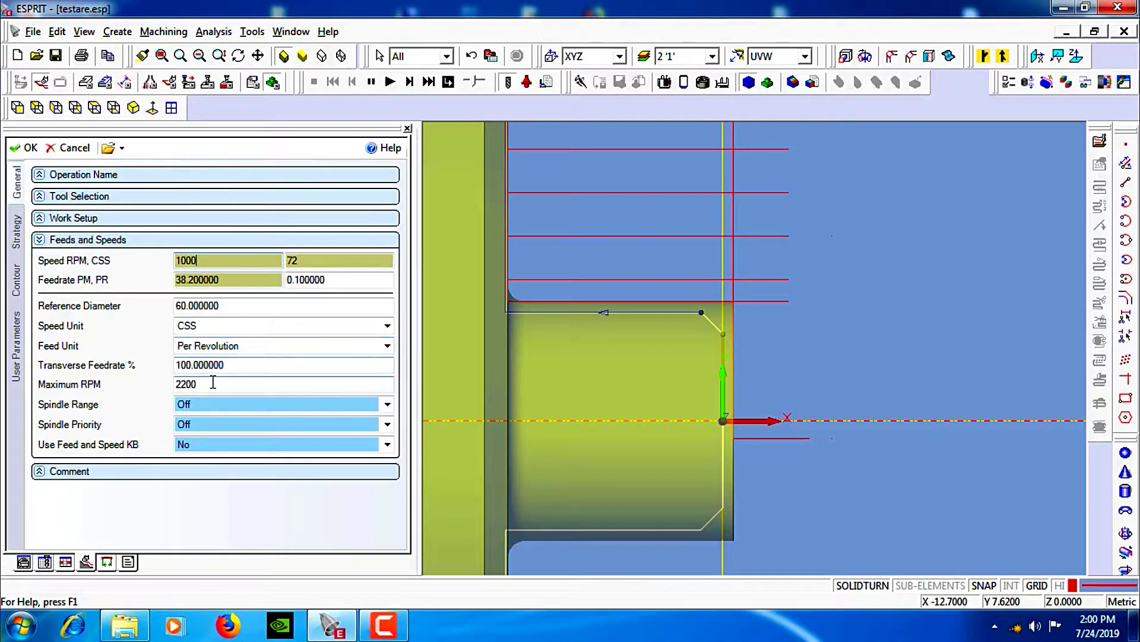
left_click(207, 384)
double_click(207, 384)
type("1500")
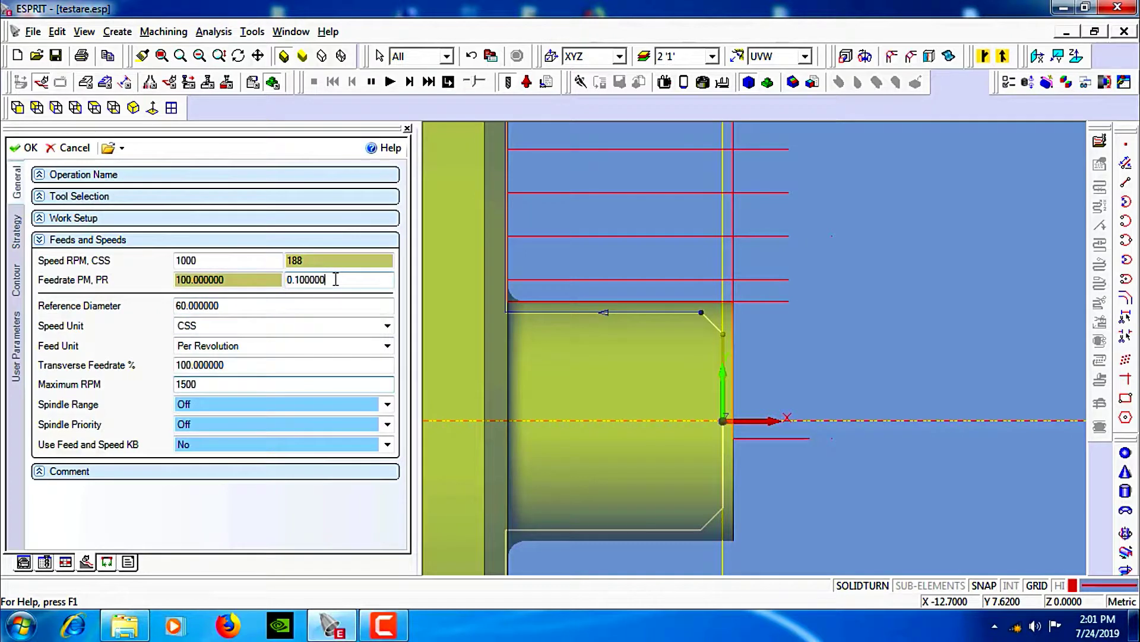
left_click(113, 240)
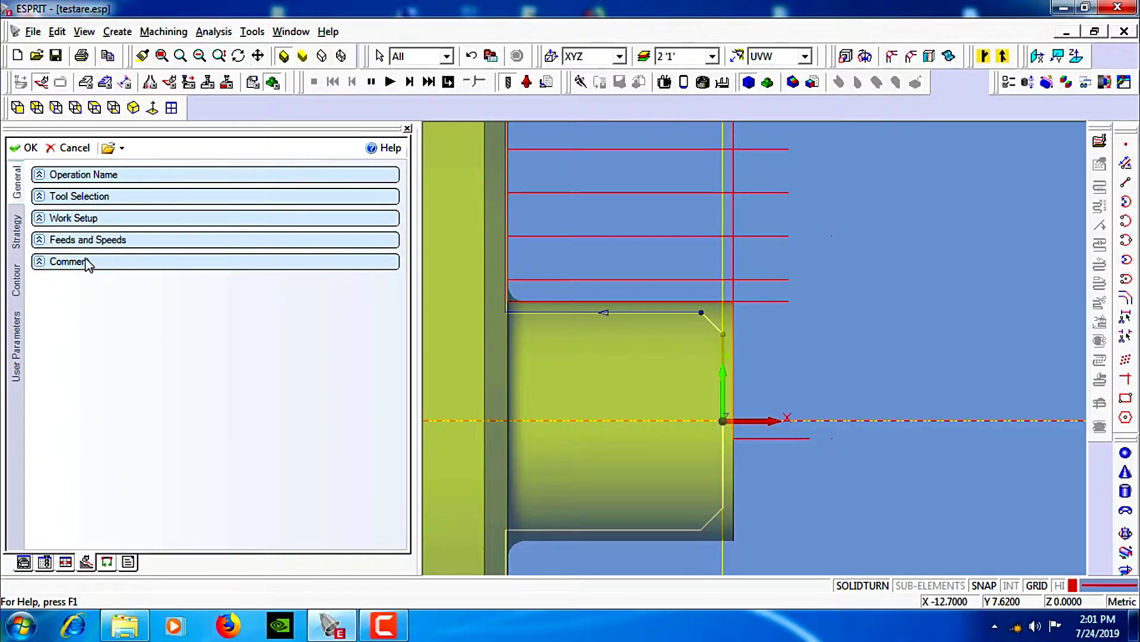
Edit the ending of the operation comment and set the type of work to Face
left_click(89, 262)
mouse_move(82, 282)
left_mouse_down()
mouse_move(50, 286)
mouse_move(61, 291)
left_mouse_up()
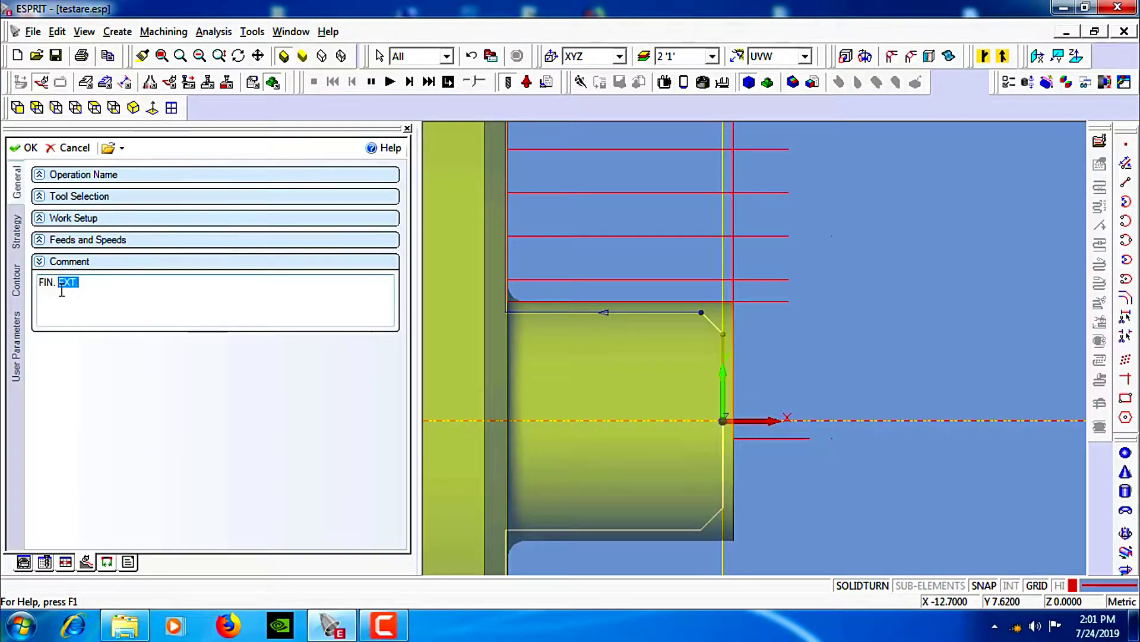
left_click(17, 232)
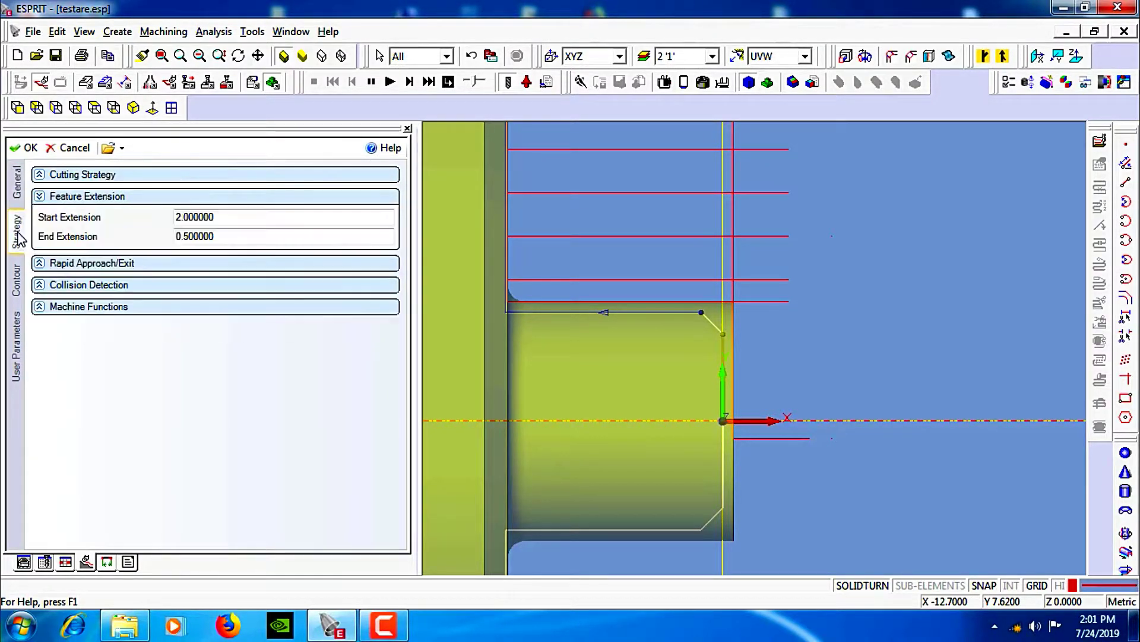
left_click(80, 174)
left_click(196, 196)
left_click(295, 232)
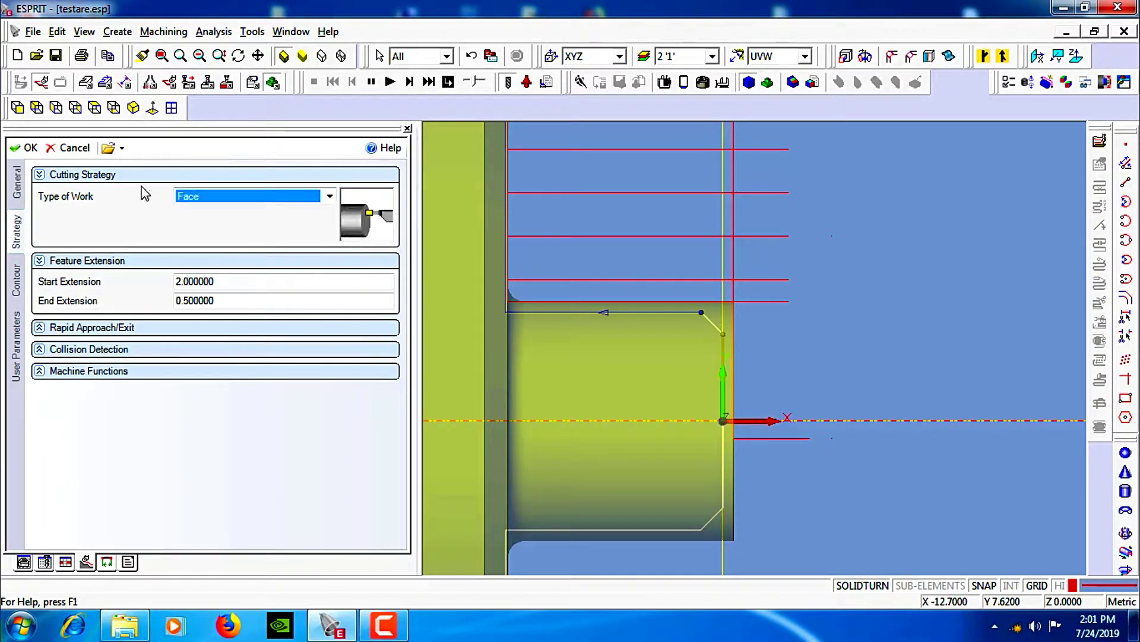
left_click(120, 175)
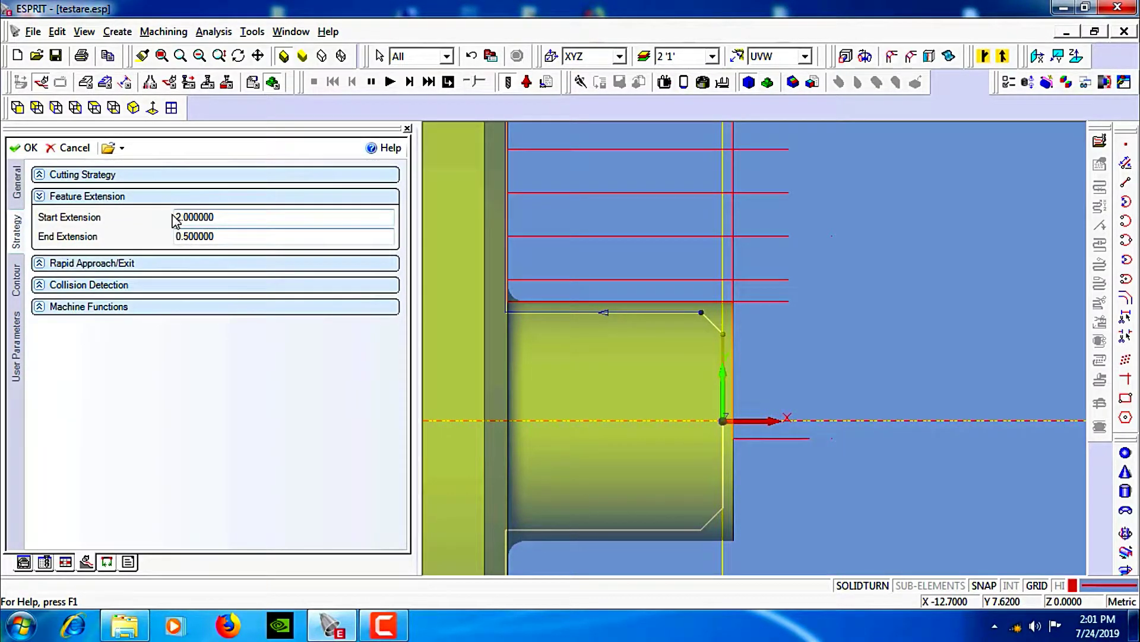
Set the feature's end extension to 0 for the face finishing operation
left_click(259, 217)
left_click_drag(228, 238, 65, 242)
type("0")
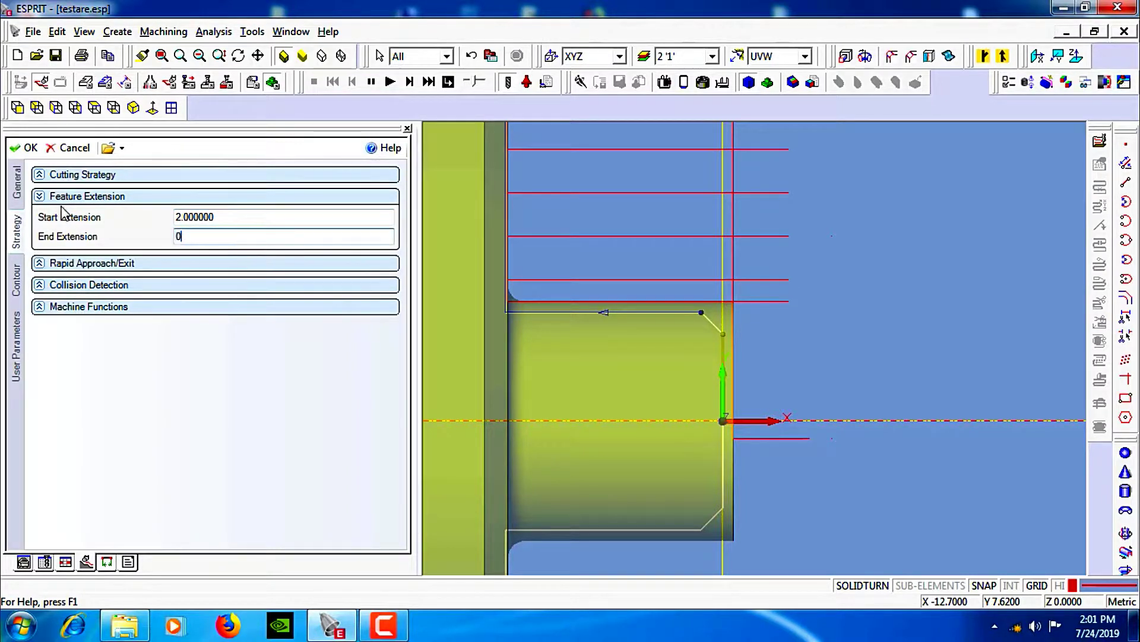
left_click(69, 196)
left_click(82, 219)
left_click(82, 219)
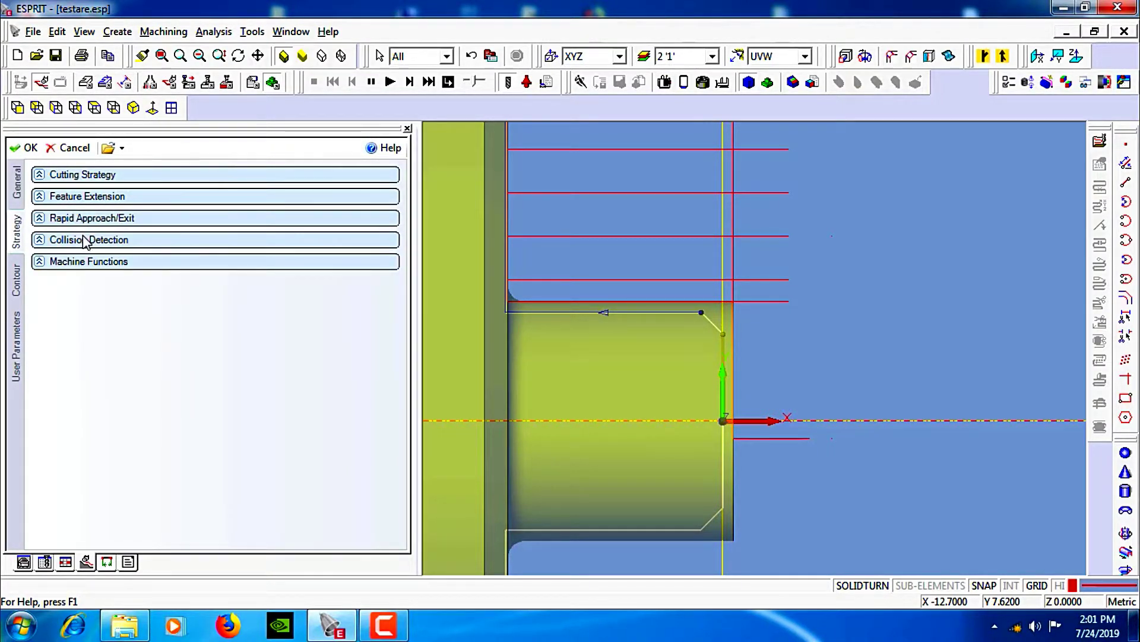
double_click(92, 238)
Turn on NC cutter compensation by setting Cutter Comp NC to Yes
left_click(95, 261)
left_click(64, 263)
left_click(55, 263)
left_click(194, 287)
left_click(196, 297)
left_click(202, 284)
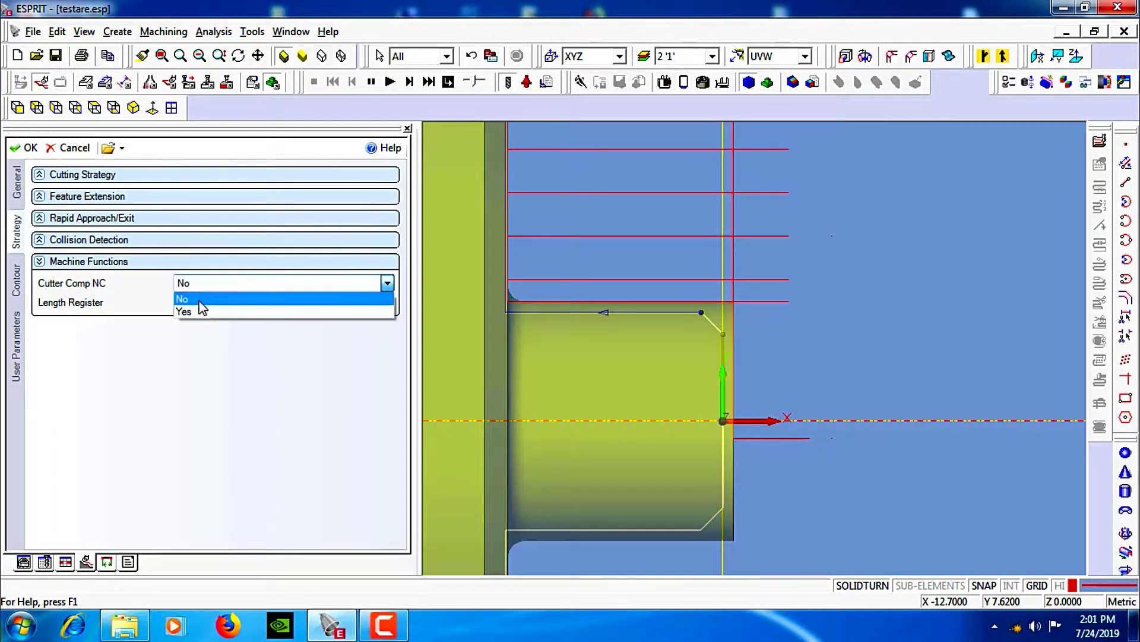
left_click(185, 311)
left_click(123, 262)
Set the contour lead-in offset to 0 in Z and 2 in X
left_click(16, 279)
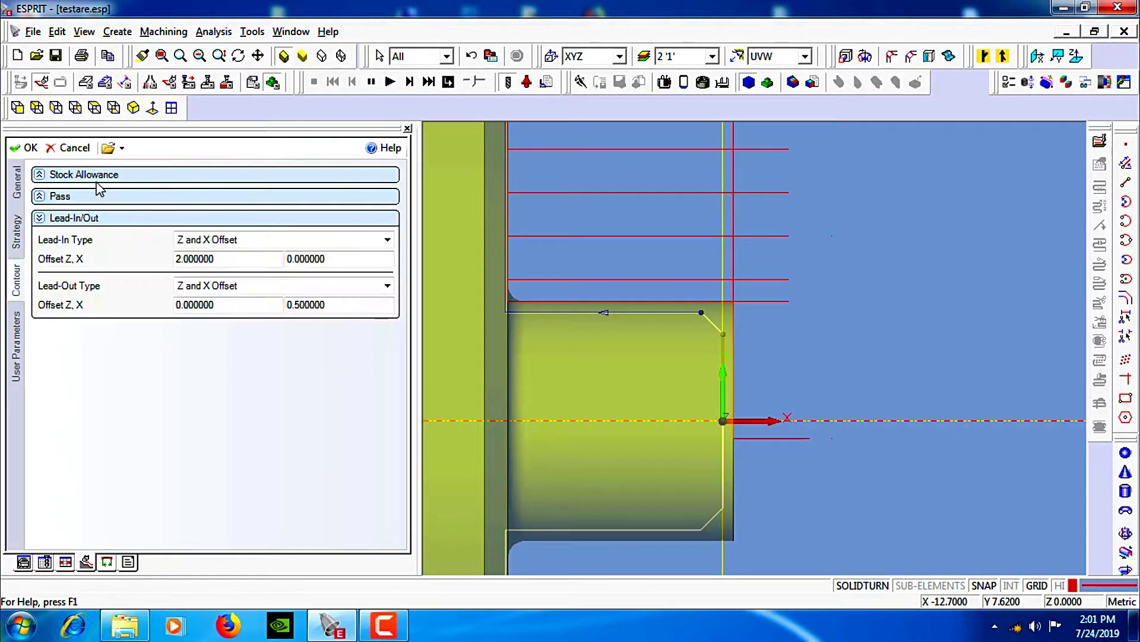
left_click(138, 175)
left_click(181, 176)
left_click(187, 197)
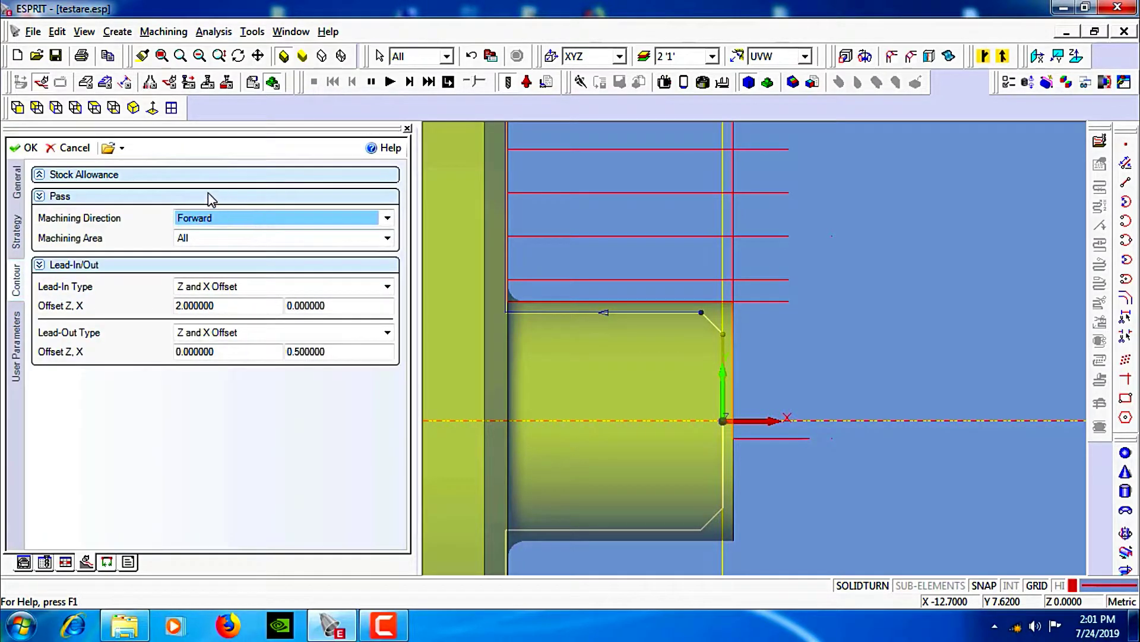
left_click(208, 195)
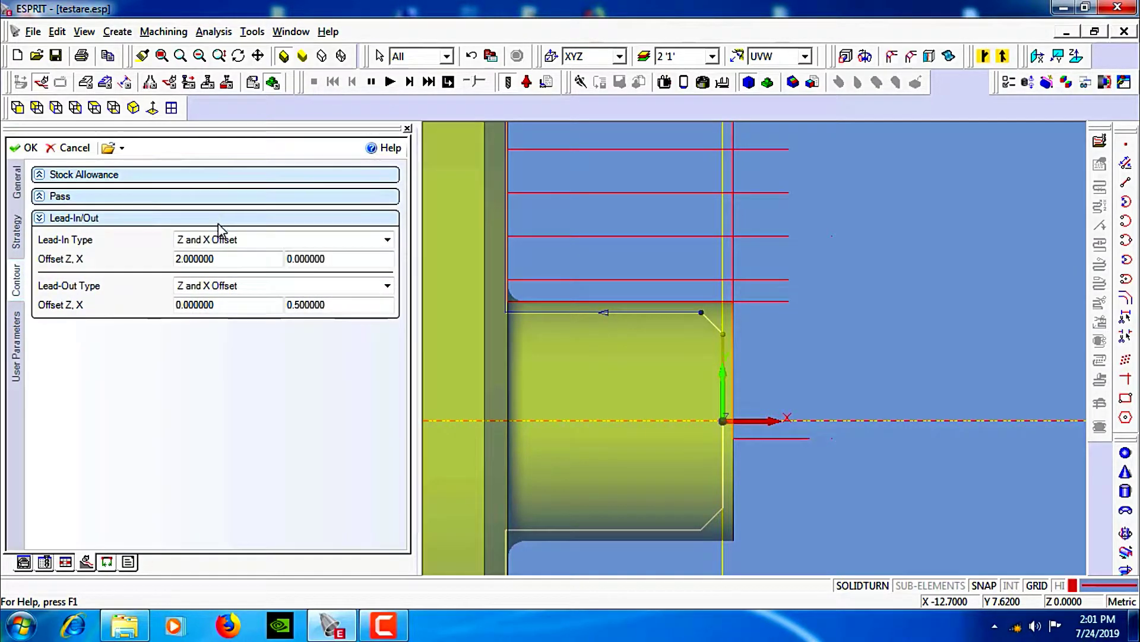
double_click(234, 259)
type("0")
key("Tab")
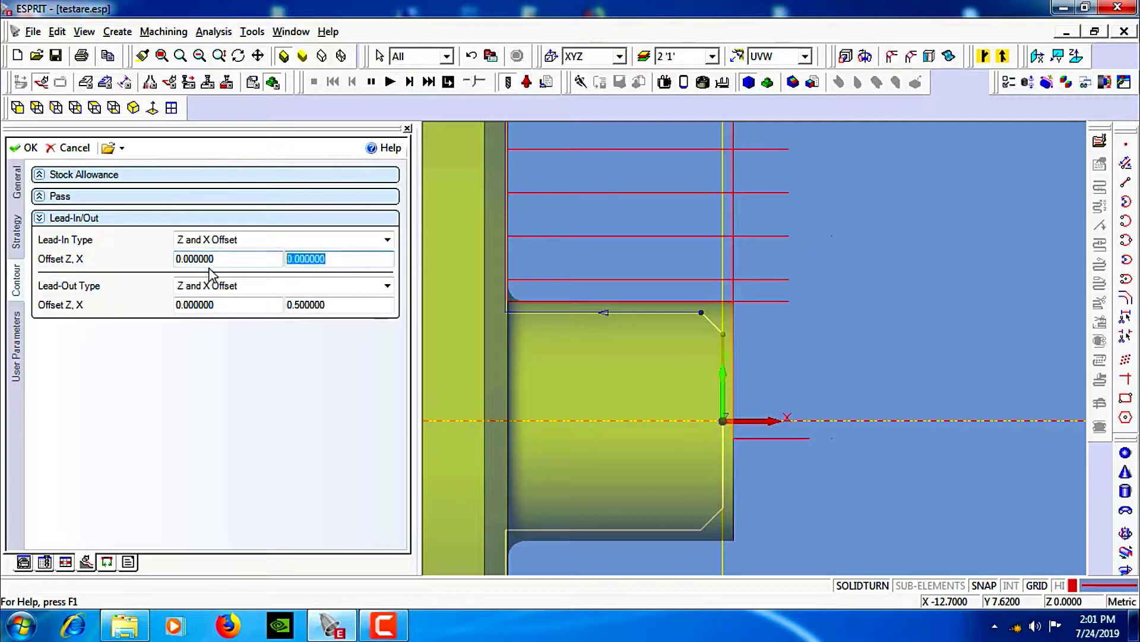
type("2")
Set the lead-out offset to 1 in Z and 0 in X, and create the face finishing operation
left_click_drag(242, 303, 115, 303)
type("1")
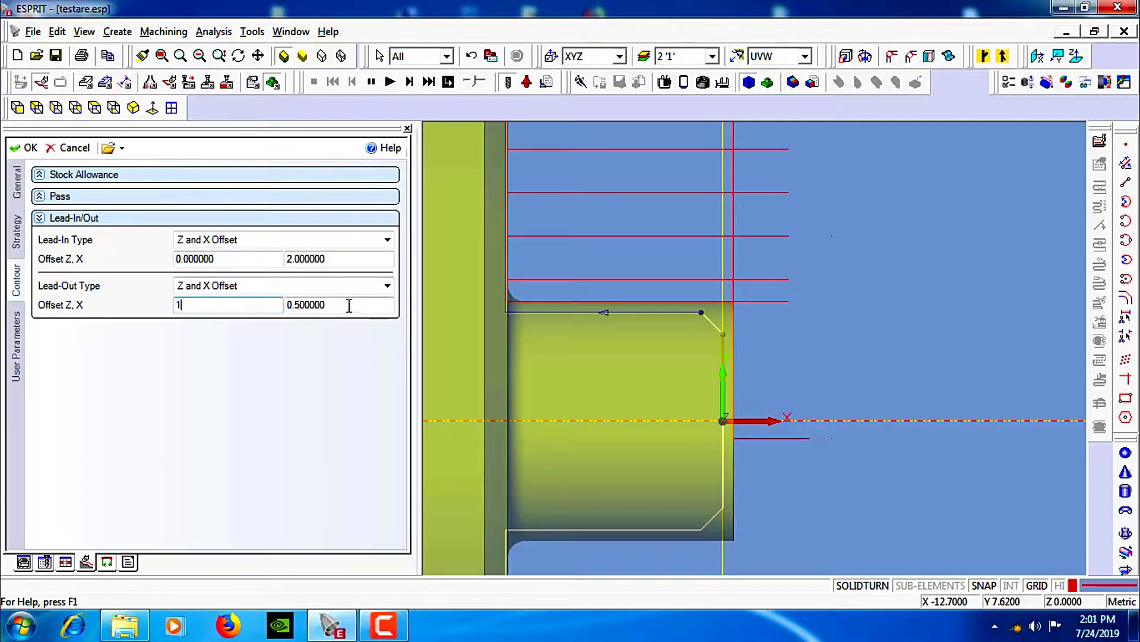
key("Tab")
type("0")
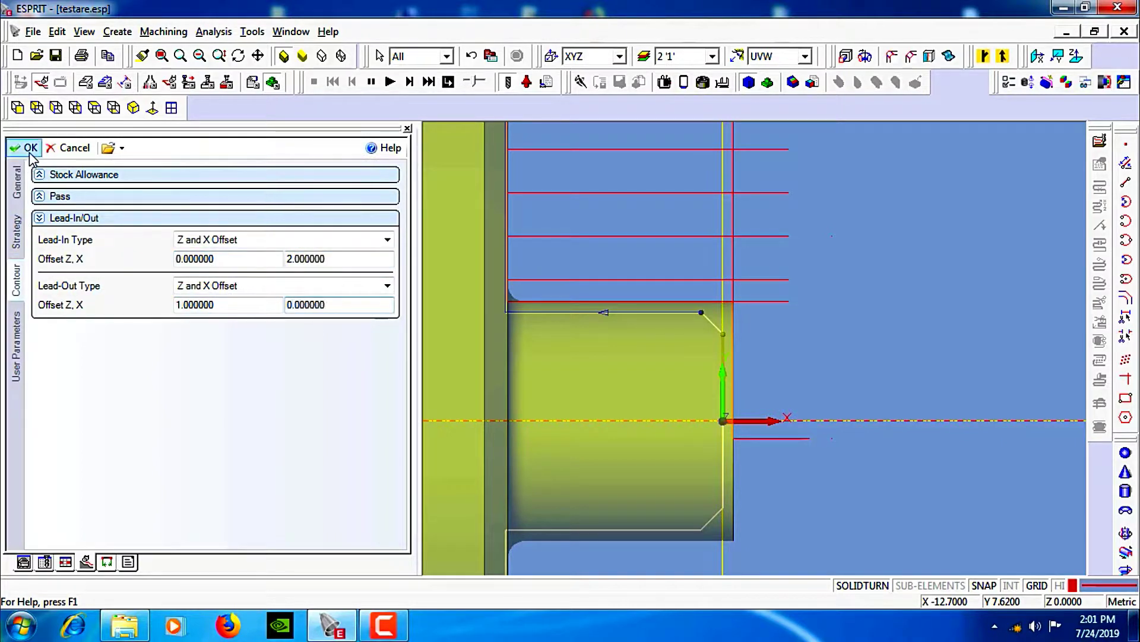
left_click(27, 148)
Create a new chain feature that combines the 2 Chain outer diameter profile with the front chamfer
left_click(699, 324)
left_click(700, 325)
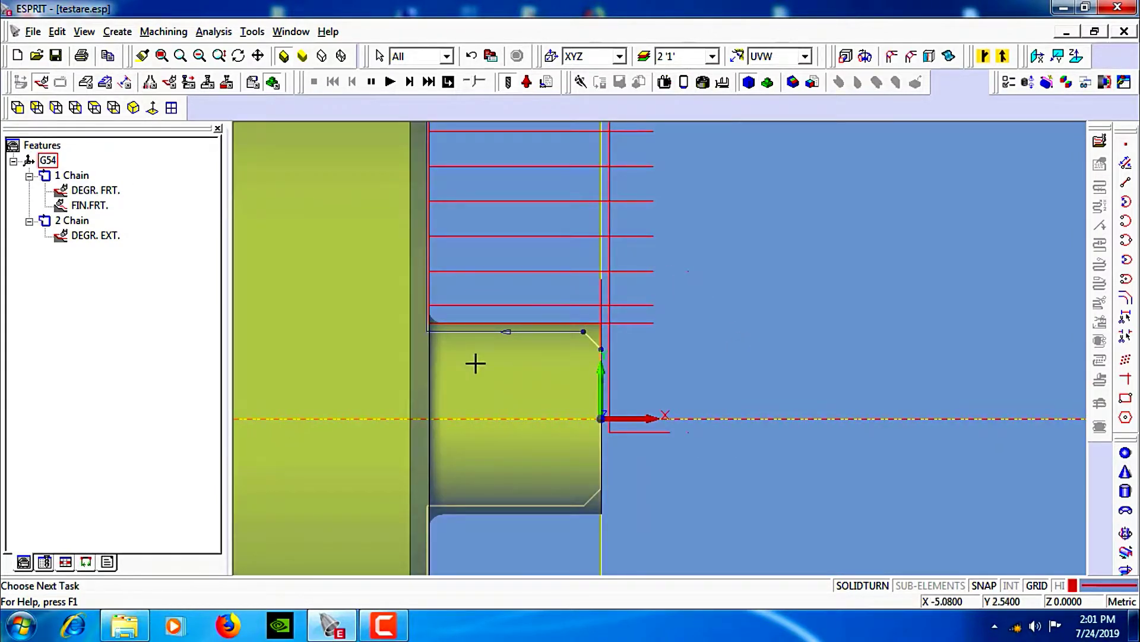
left_click(76, 221)
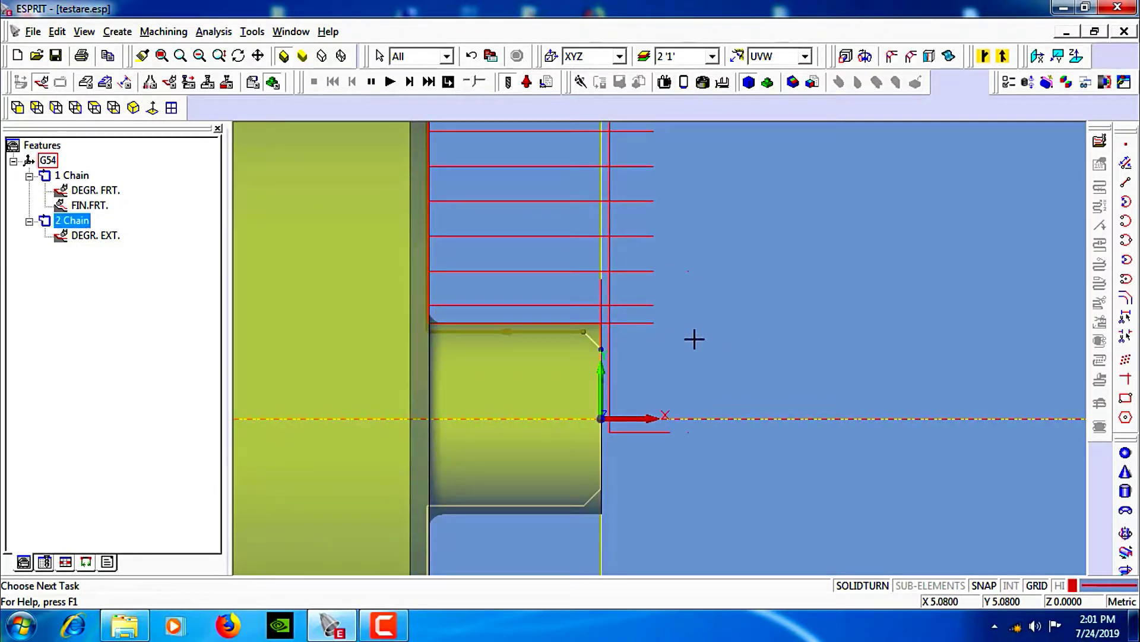
key("Escape")
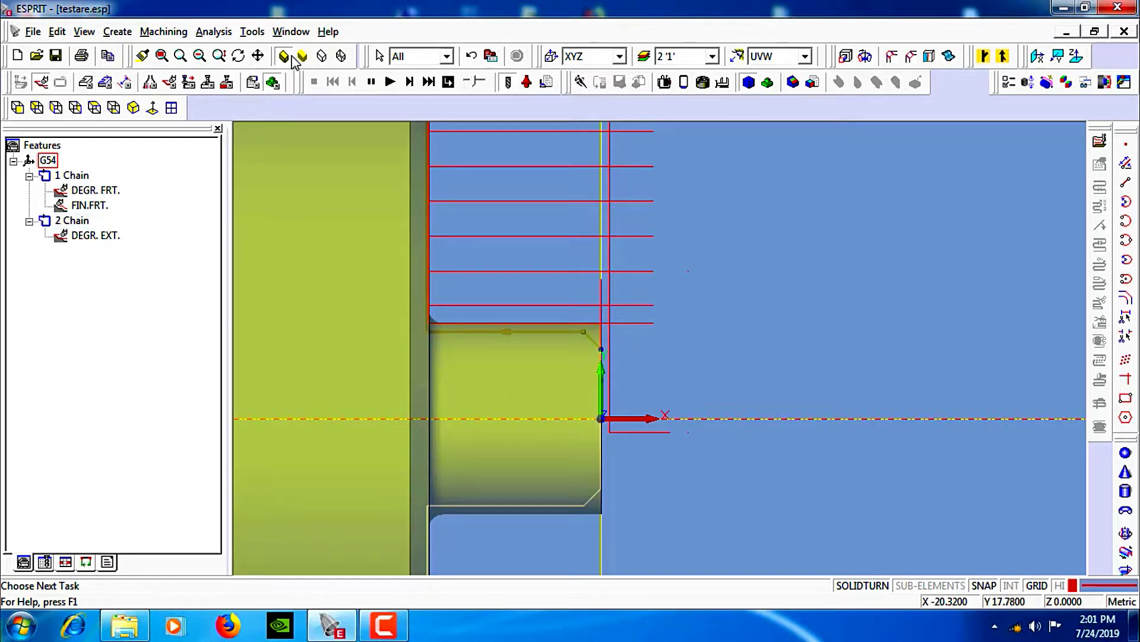
left_click(106, 83)
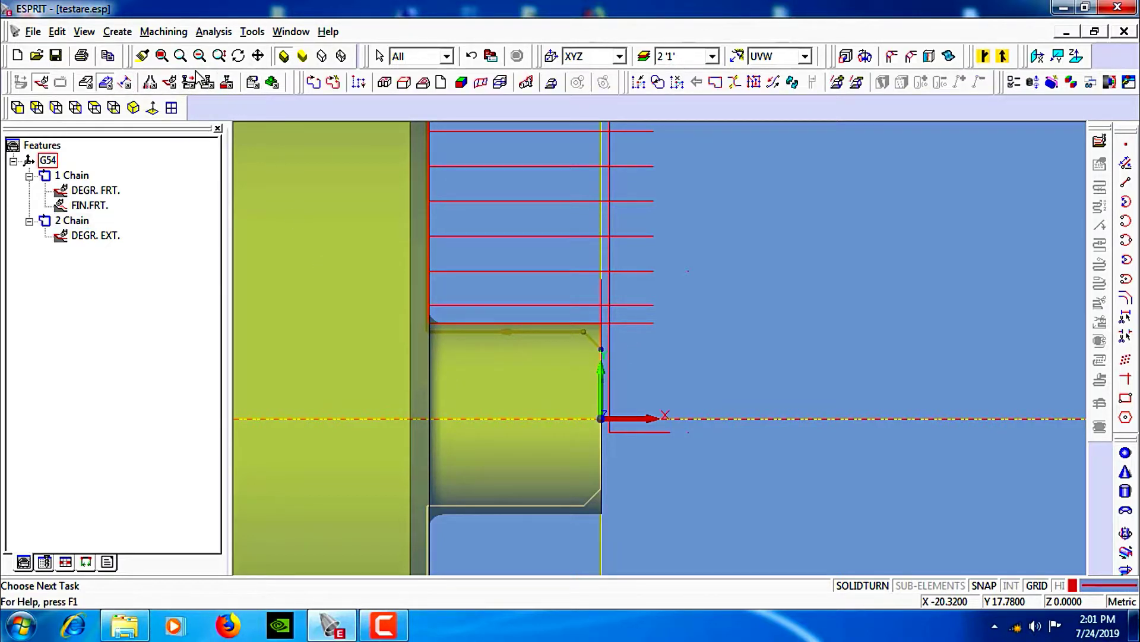
left_click(335, 82)
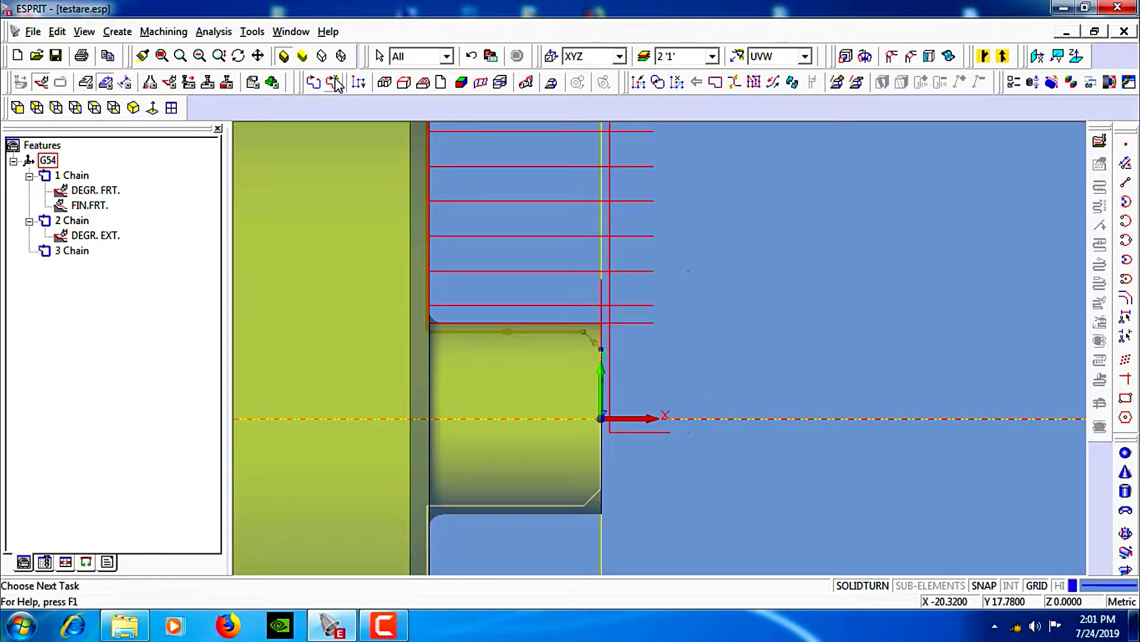
Start a SolidTurn Contouring operation on the 3 Chain feature
left_click(72, 251)
left_click(164, 31)
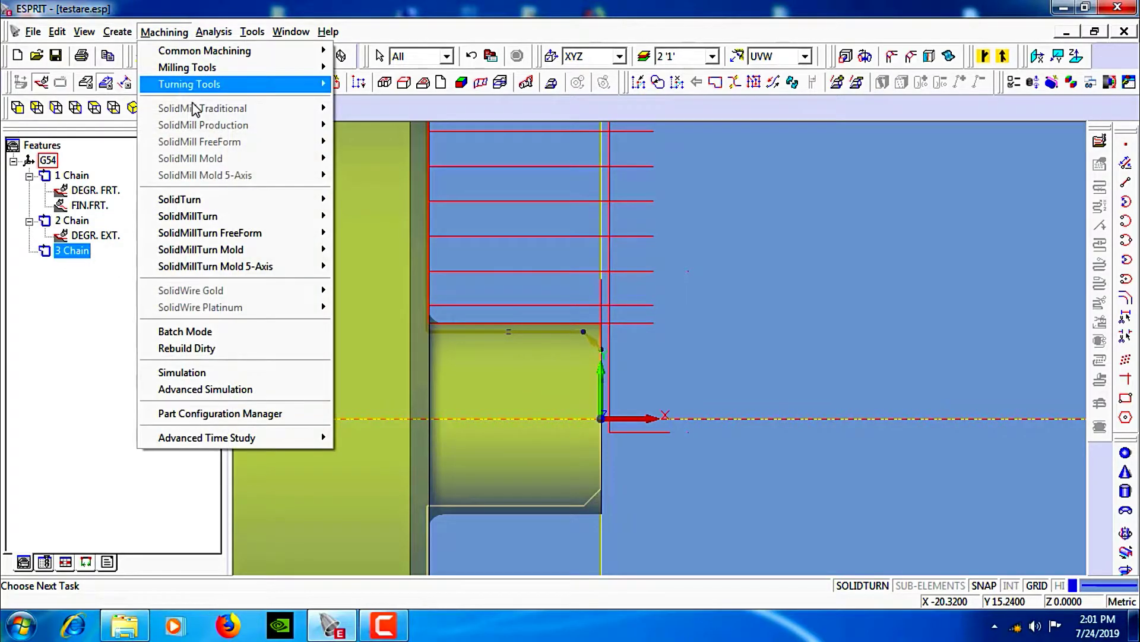
mouse_move(239, 210)
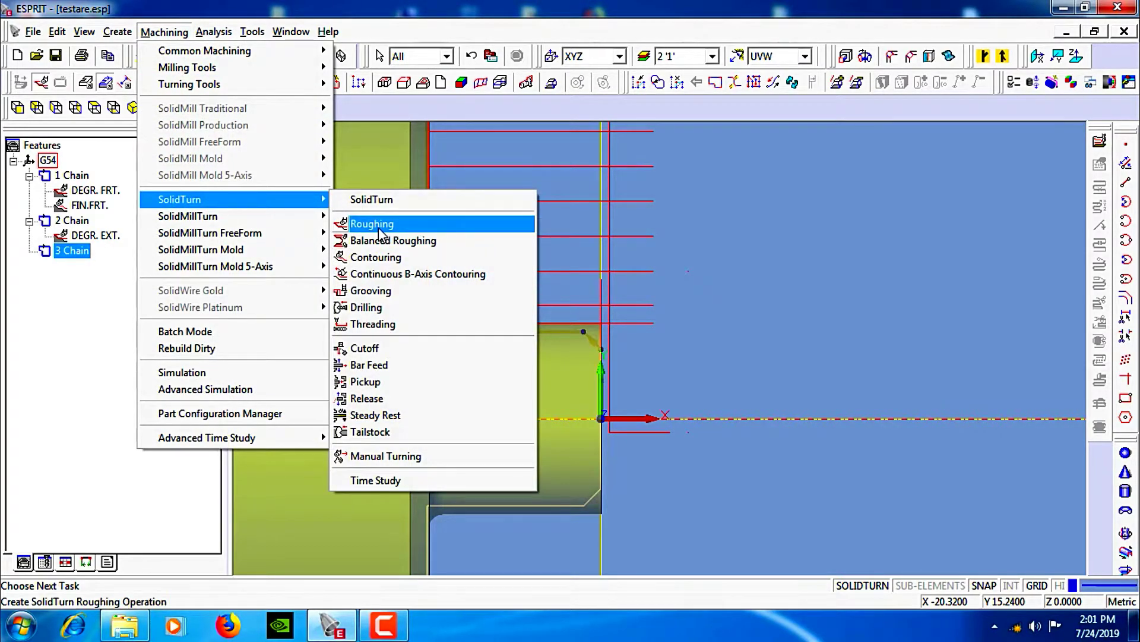
left_click(397, 263)
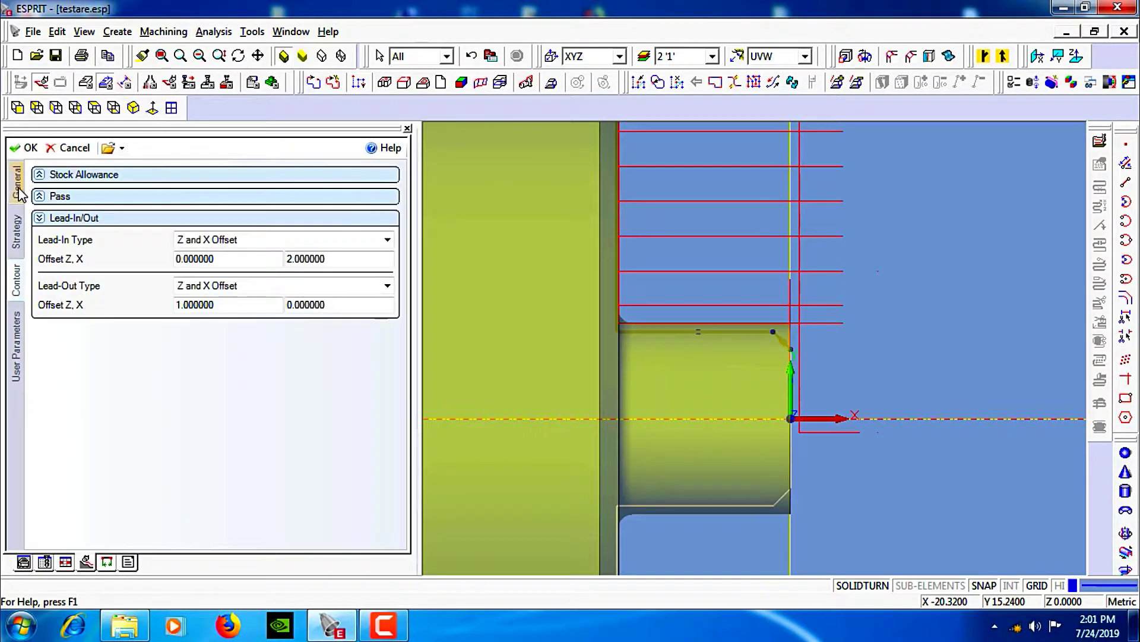
Edit the ending of the new contouring operation's name and select the FIN. EXT. WNMG 0.4 tool
left_click(17, 181)
left_click(123, 200)
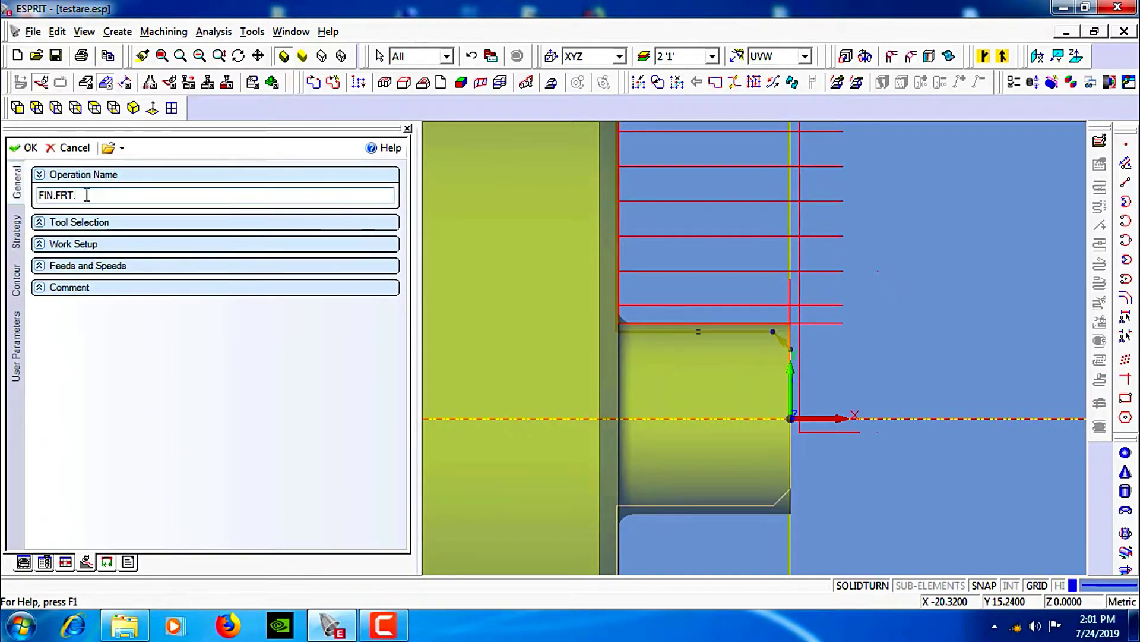
left_click_drag(87, 194, 57, 201)
left_click(71, 175)
left_click(77, 196)
left_click(200, 218)
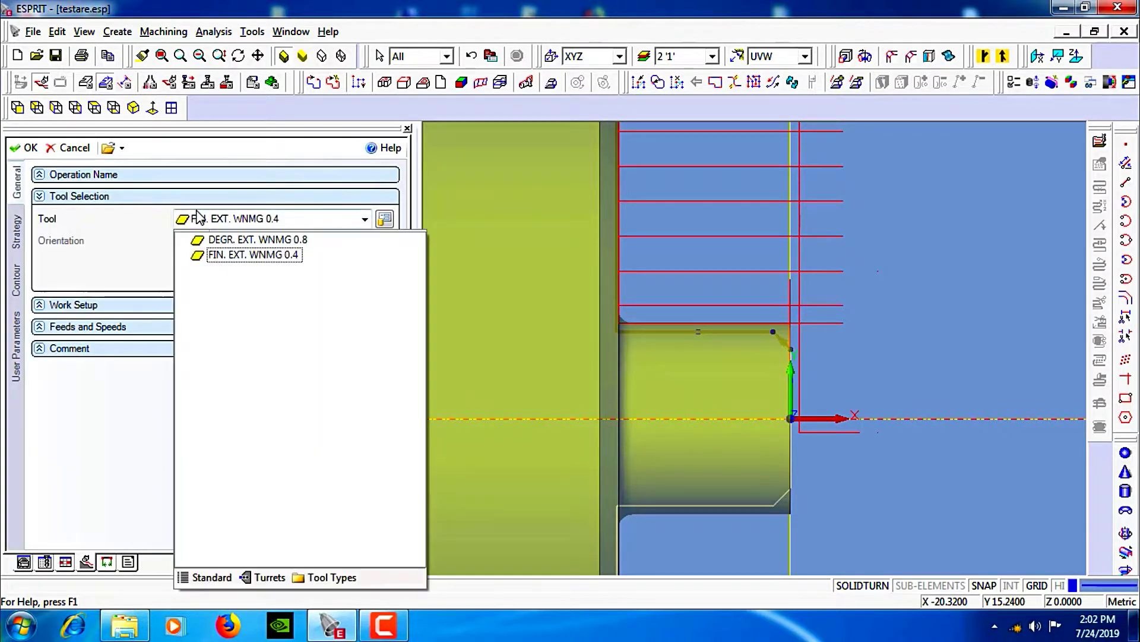
left_click(250, 257)
left_click(139, 197)
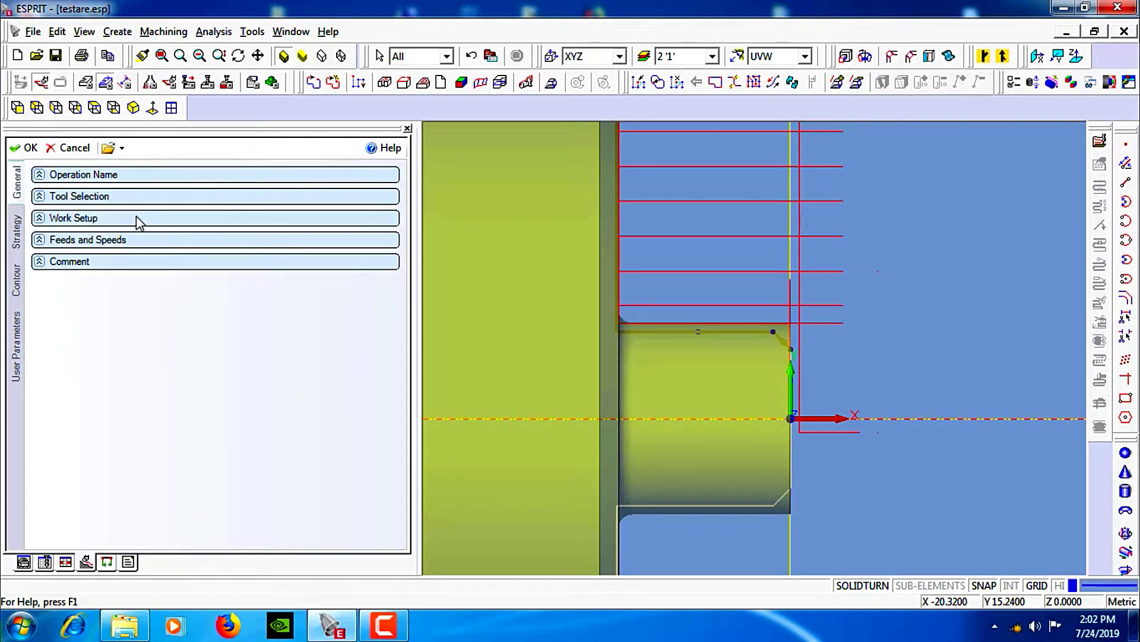
Change the contouring operation's comment to FIN. EXT
left_click(148, 263)
left_click_drag(103, 281, 62, 281)
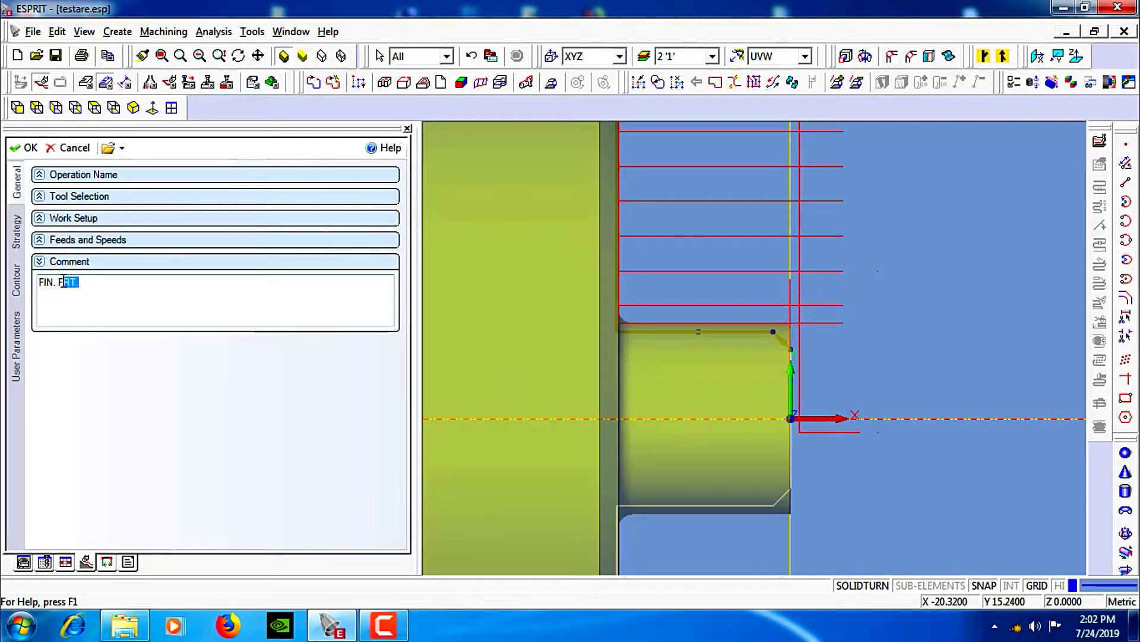
type("EXT.")
left_click(57, 262)
Go through the cutting strategy settings and set the feature's start extension to 0.5
left_click(16, 233)
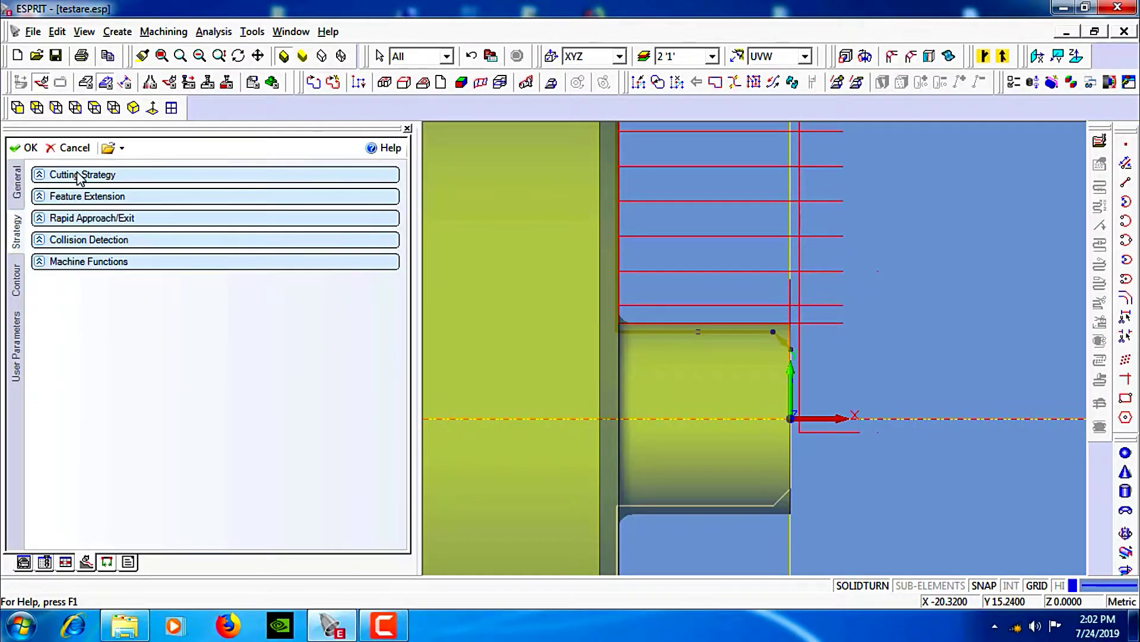
left_click(81, 174)
left_click(217, 197)
left_click(278, 244)
left_click(164, 174)
left_click(167, 196)
double_click(238, 220)
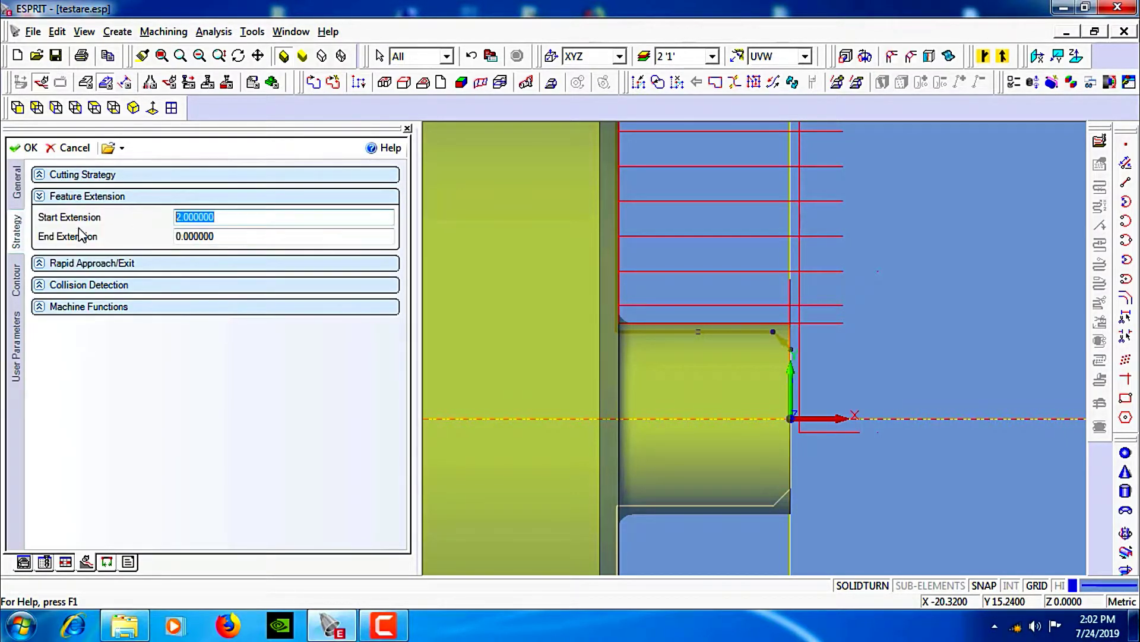
type("0.5")
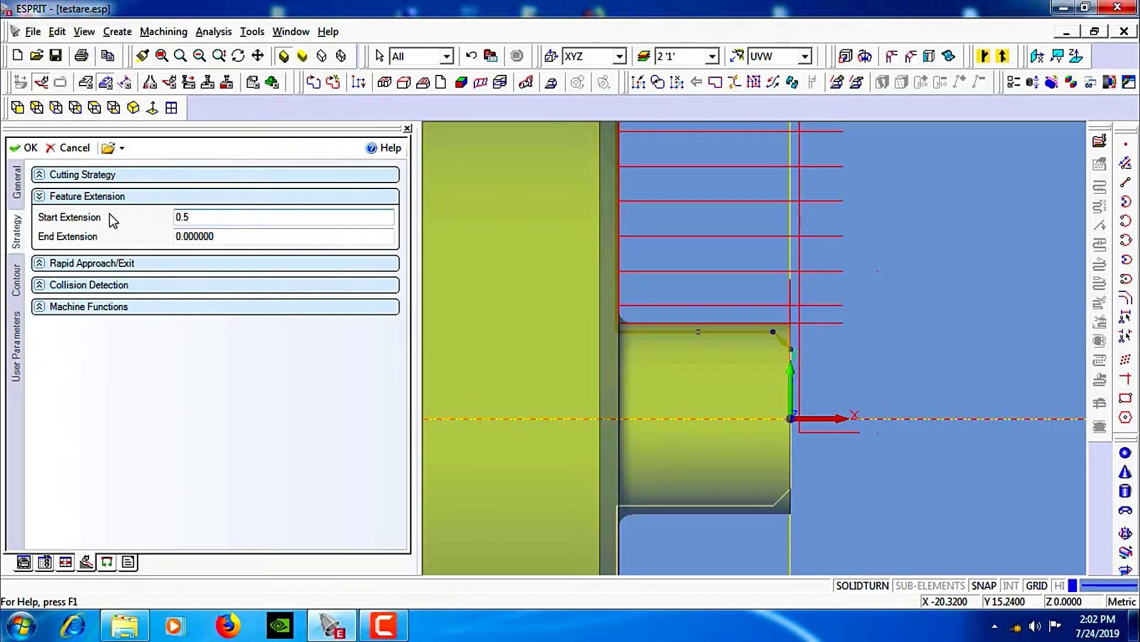
left_click(105, 195)
Check the rapid approach and collision detection settings, and choose the Cutter Comp NC option for the outer finishing operation
left_click(114, 217)
left_click(115, 218)
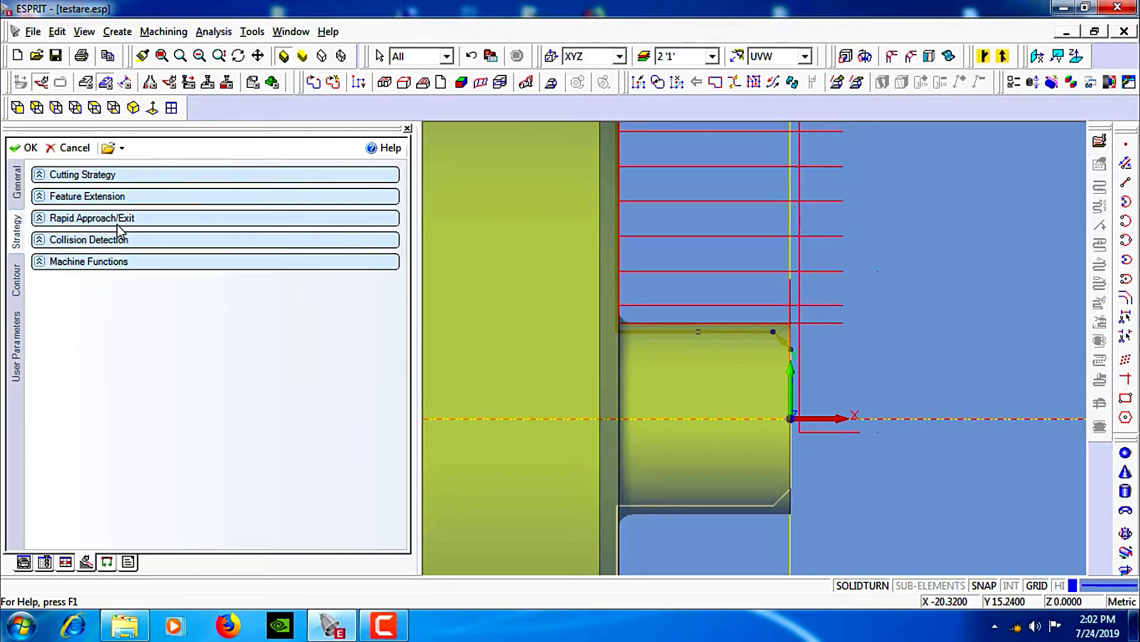
left_click(117, 241)
left_click(117, 241)
left_click(123, 262)
left_click(211, 284)
left_click(212, 310)
left_click(89, 263)
Set the contour pass to Forward machining direction with the machining area All
left_click(15, 279)
left_click(74, 176)
left_click(80, 177)
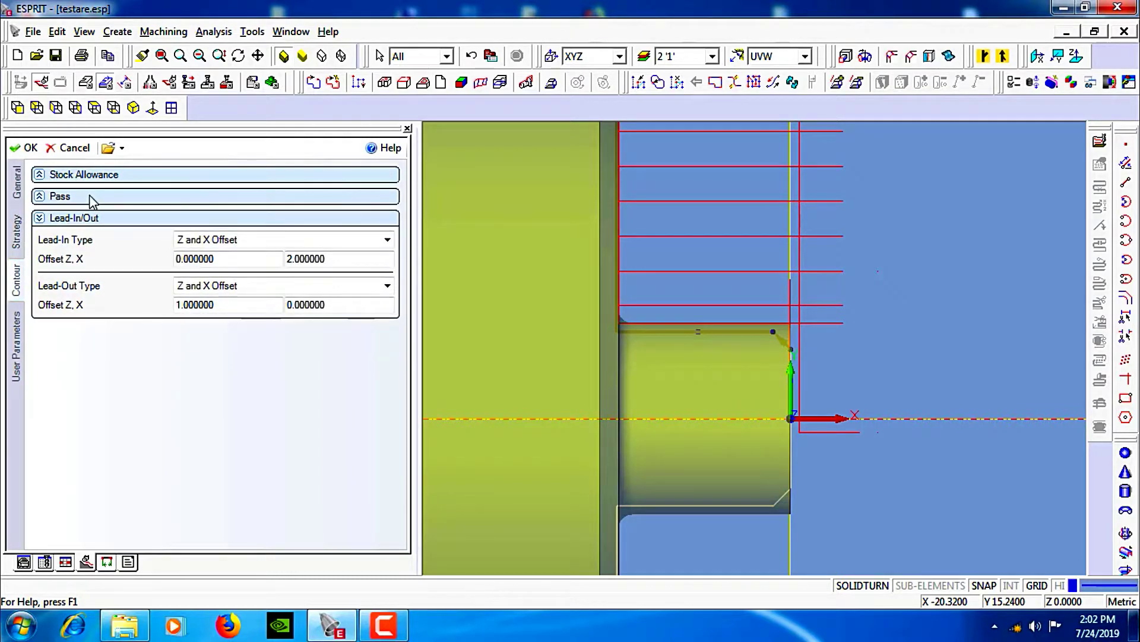
left_click(93, 197)
left_click(91, 200)
left_click(118, 198)
left_click(261, 219)
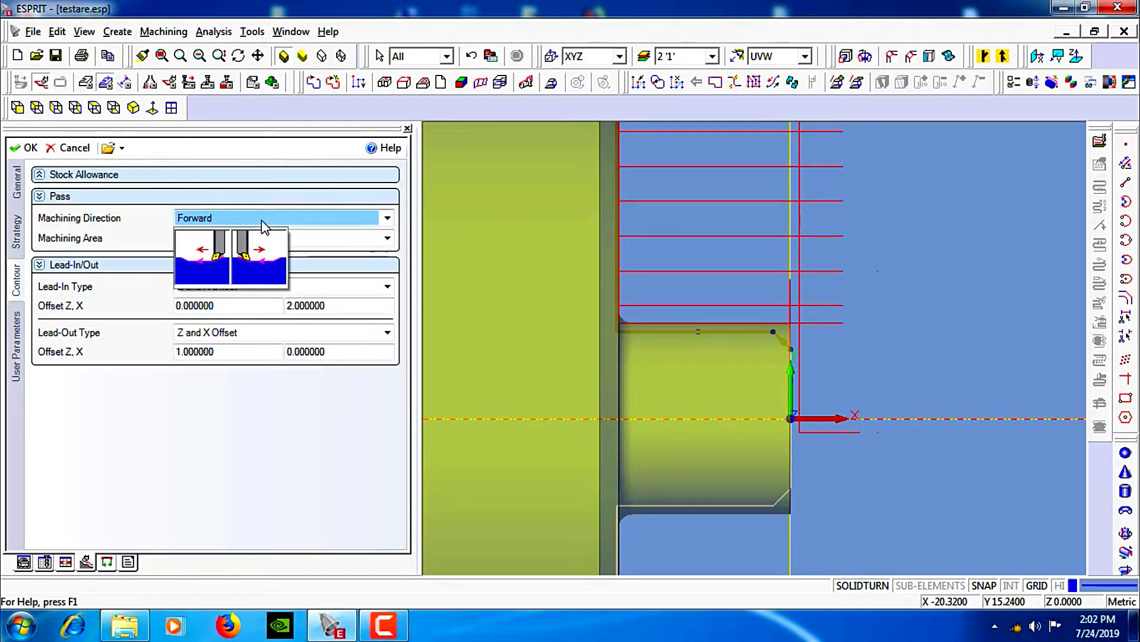
left_click(205, 249)
left_click(196, 237)
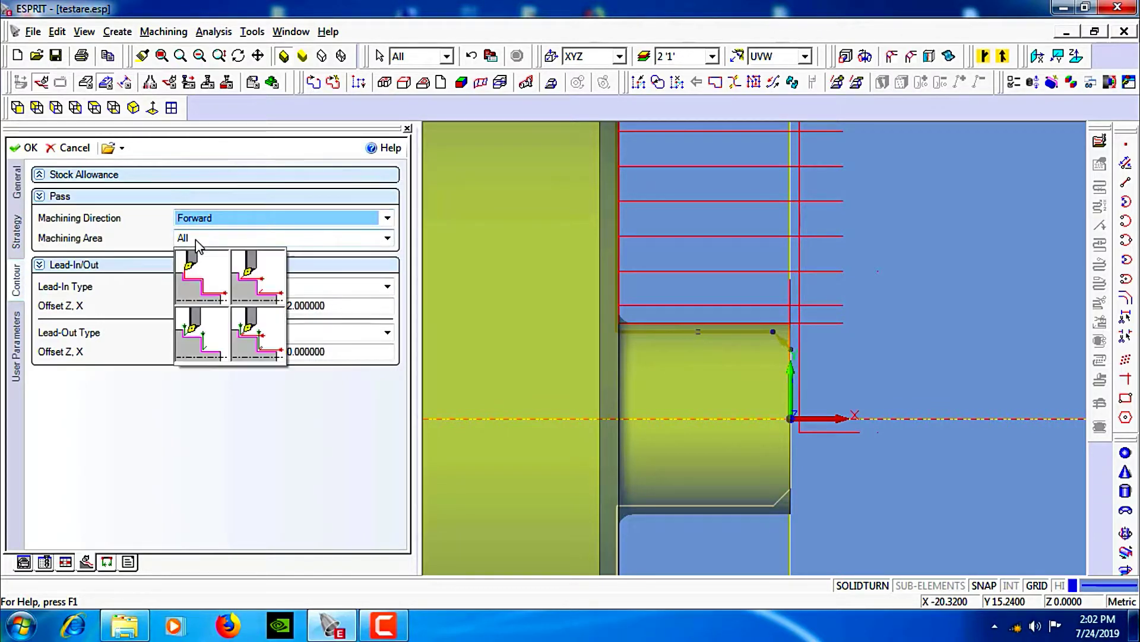
left_click(207, 277)
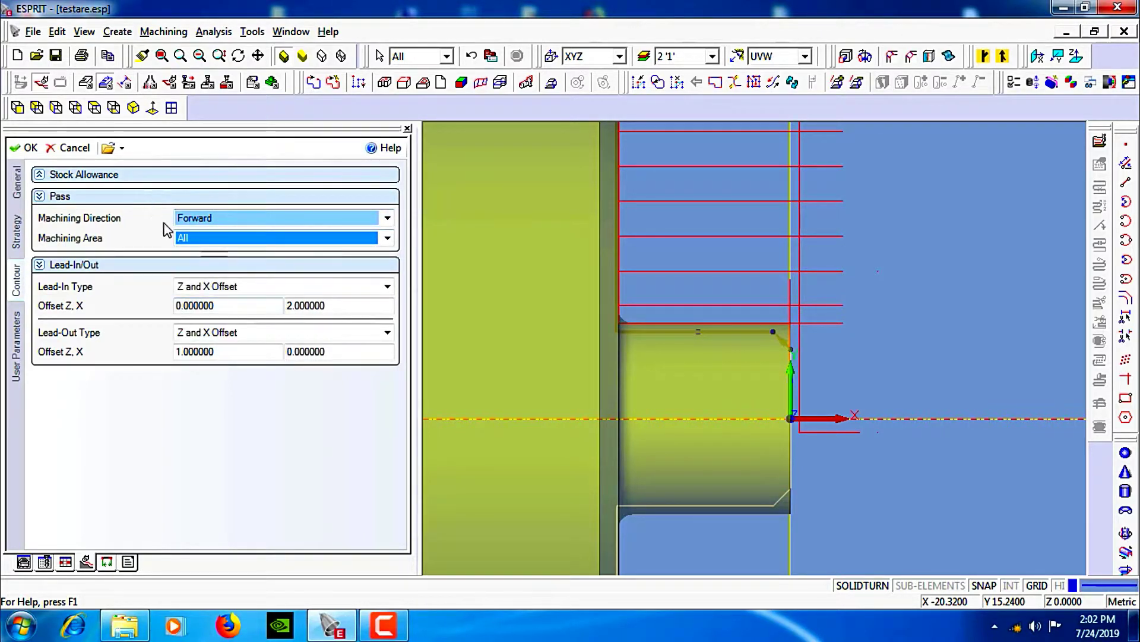
Set the lead-in offset to 0.5 in Z and 0 in X, the lead-out offset to 0 in both, and create the operation
double_click(234, 309)
type("0")
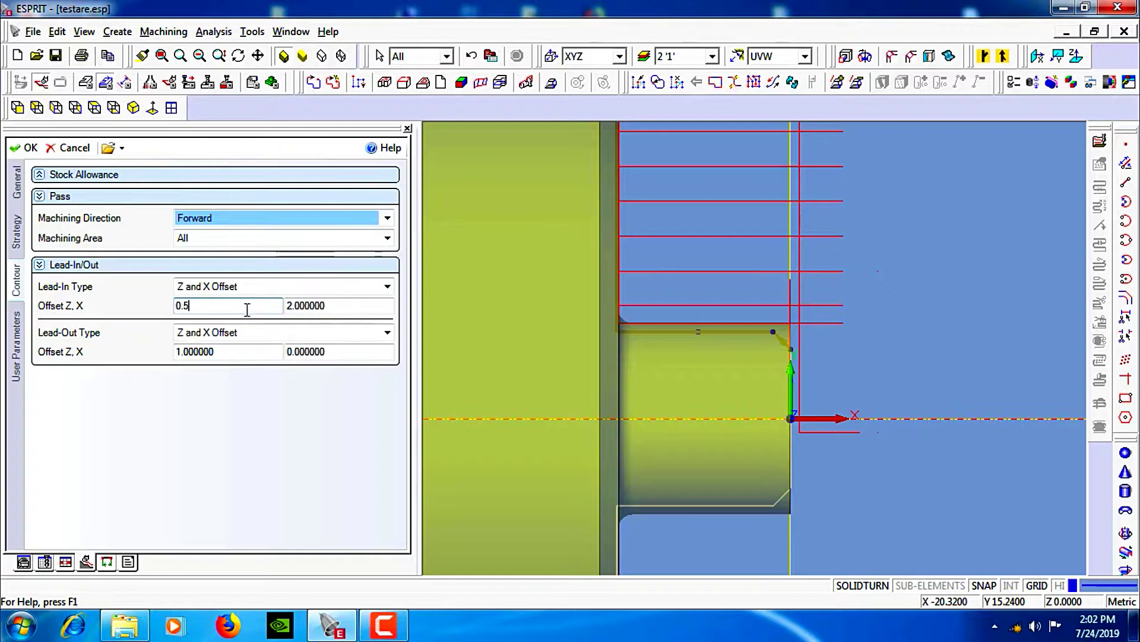
type(".5")
double_click(238, 351)
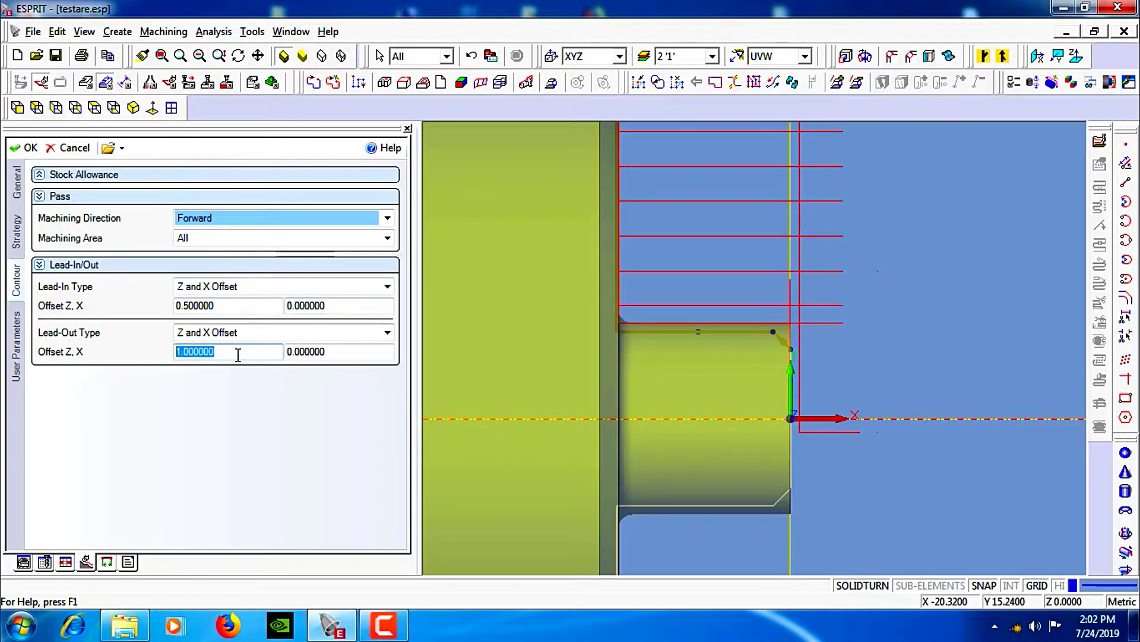
type("0")
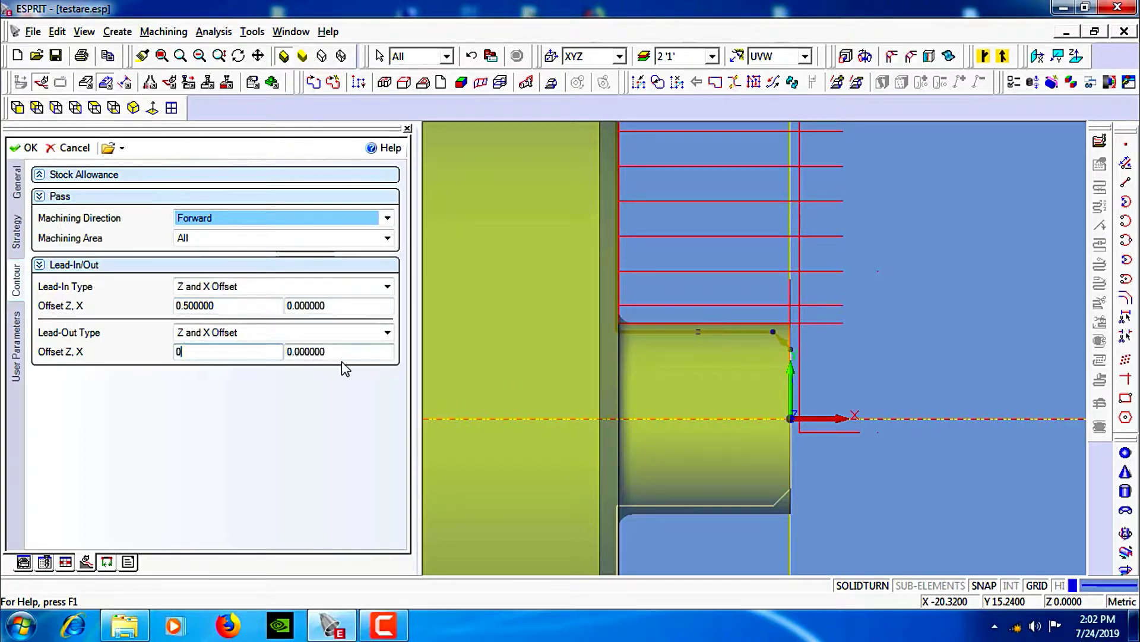
key("Tab")
type("0")
left_click(150, 264)
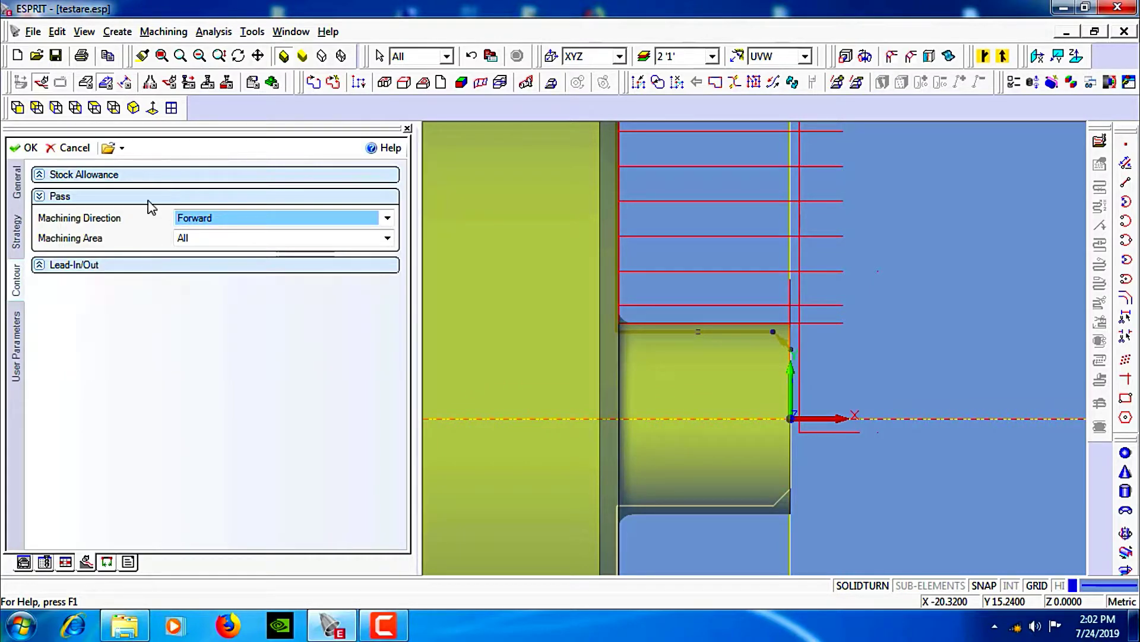
left_click(118, 198)
left_click(27, 148)
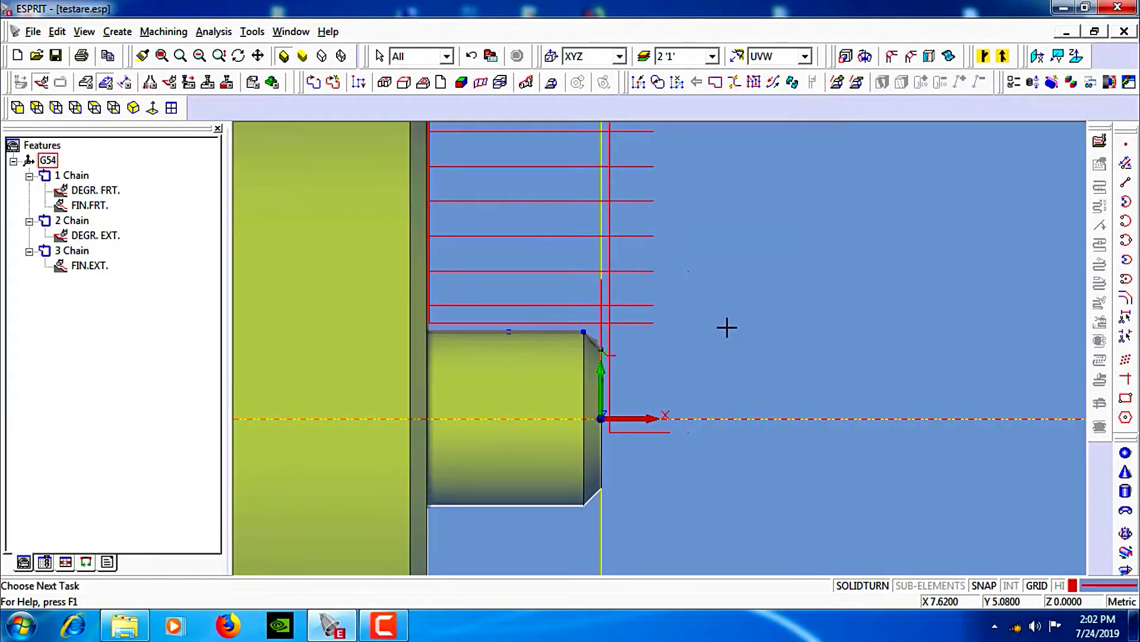
Run the machining simulation of all operations, inspect the machined part at an angle, and stop the simulation
scroll(701, 402, "down", 3)
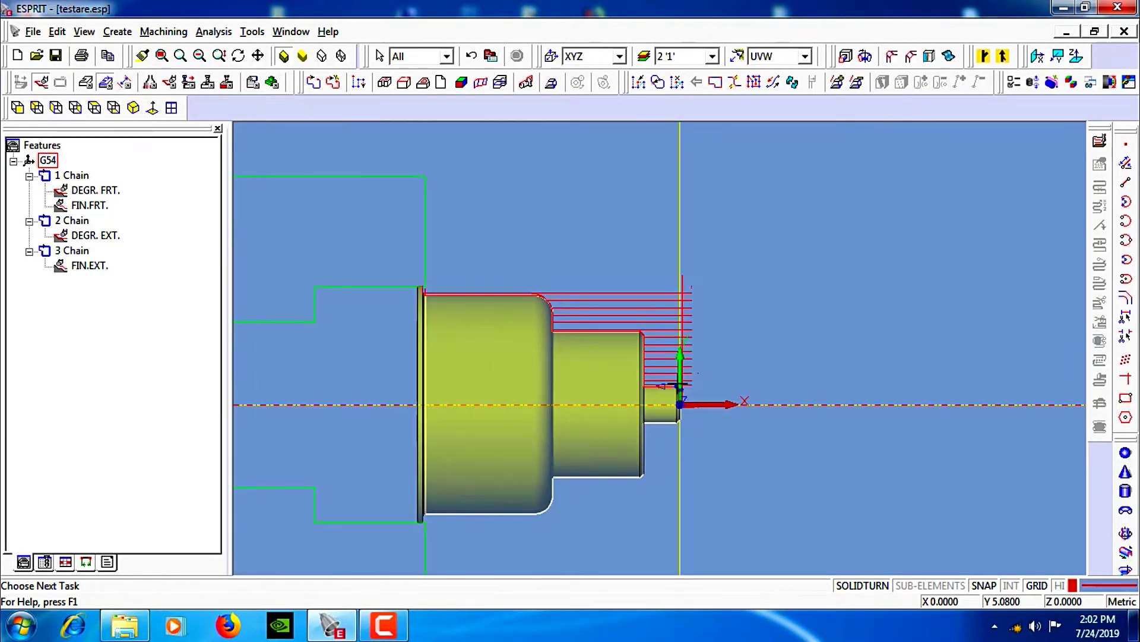
scroll(581, 326, "up", 1)
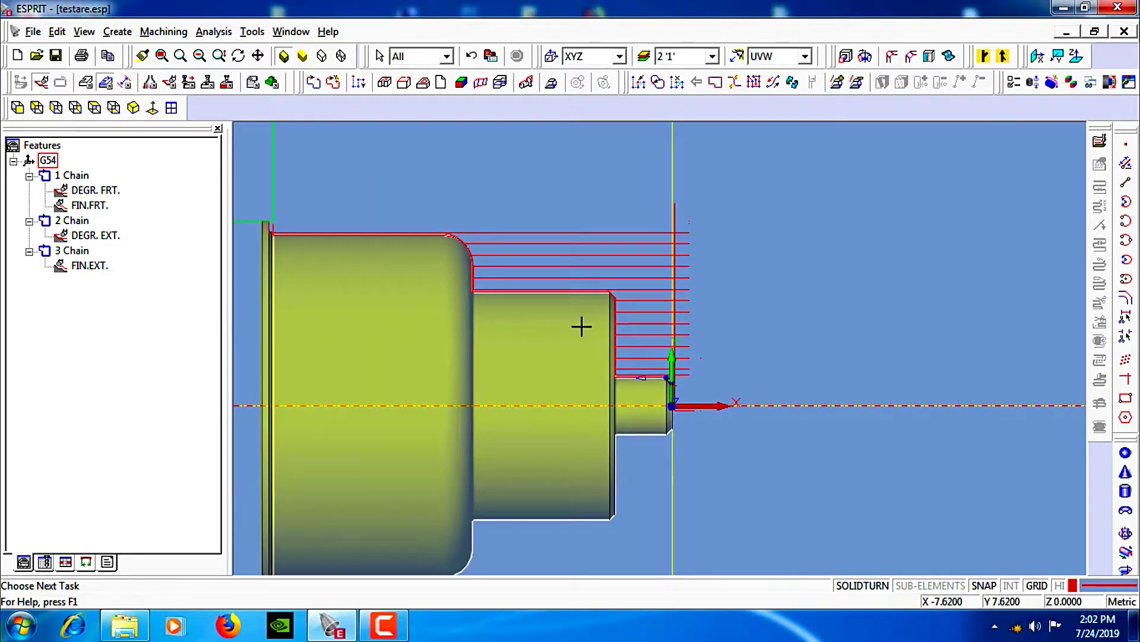
left_click(273, 83)
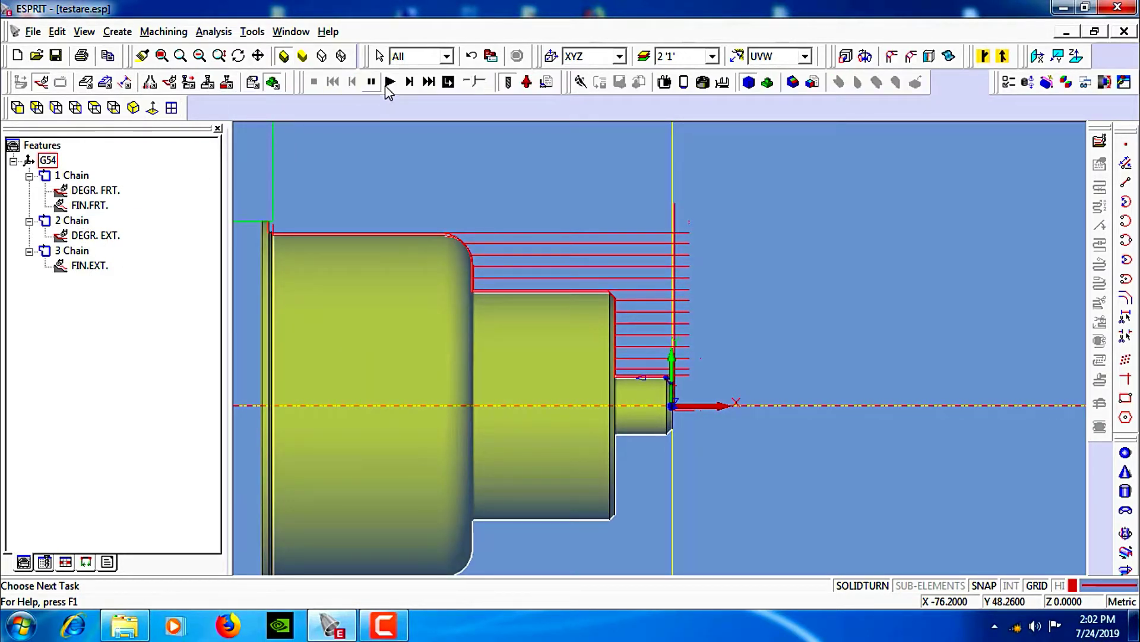
left_click(410, 82)
left_click(408, 83)
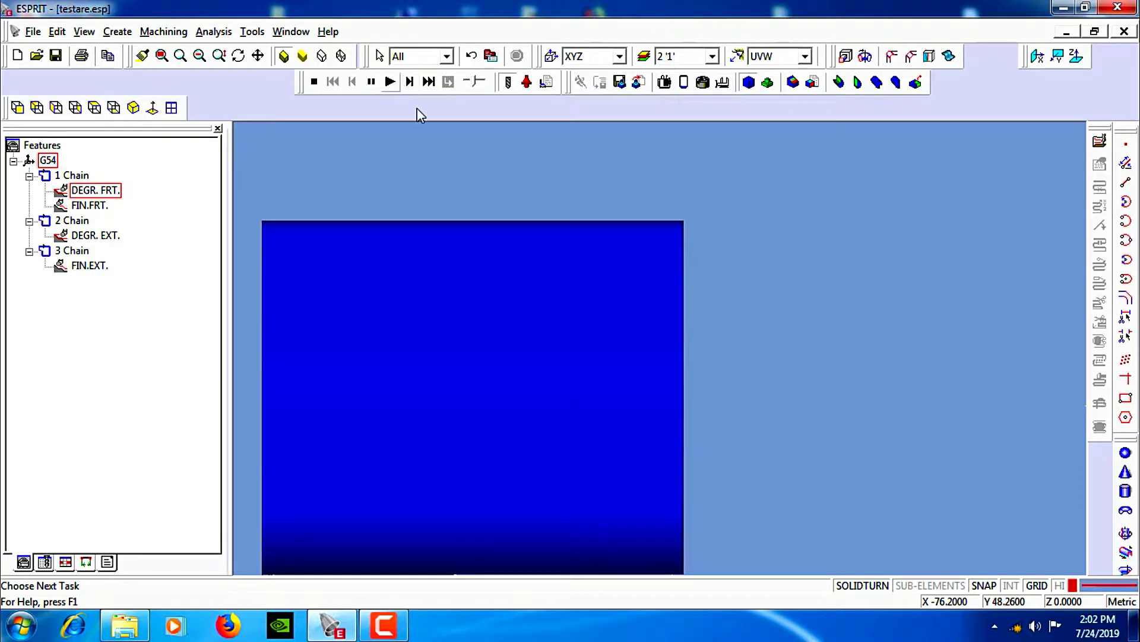
middle_click_drag(766, 346, 737, 351)
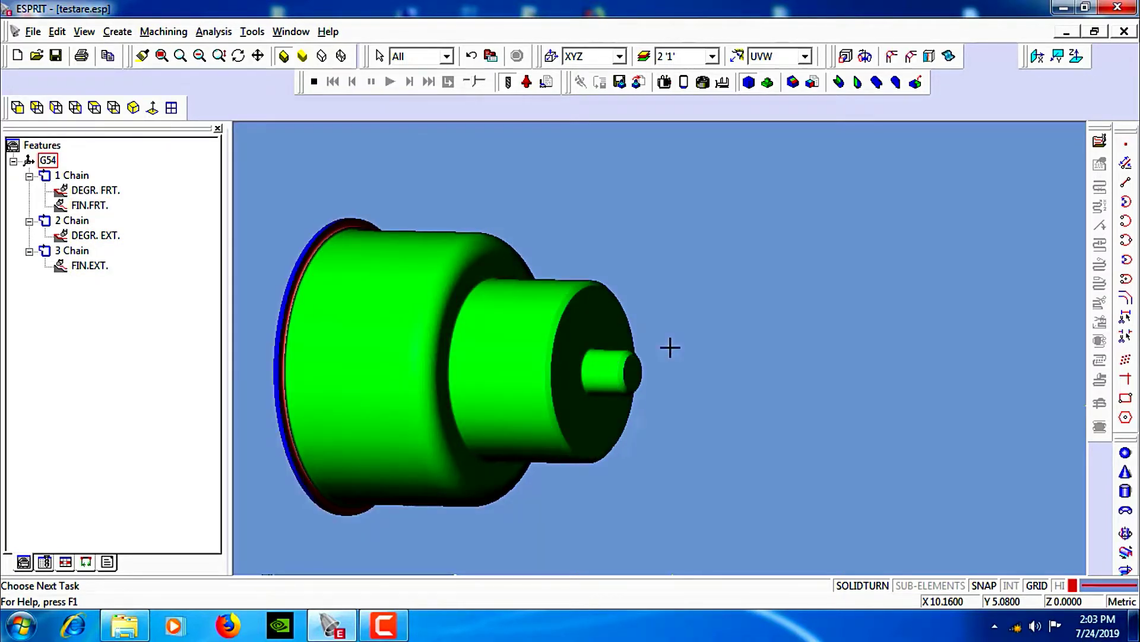
left_click(315, 83)
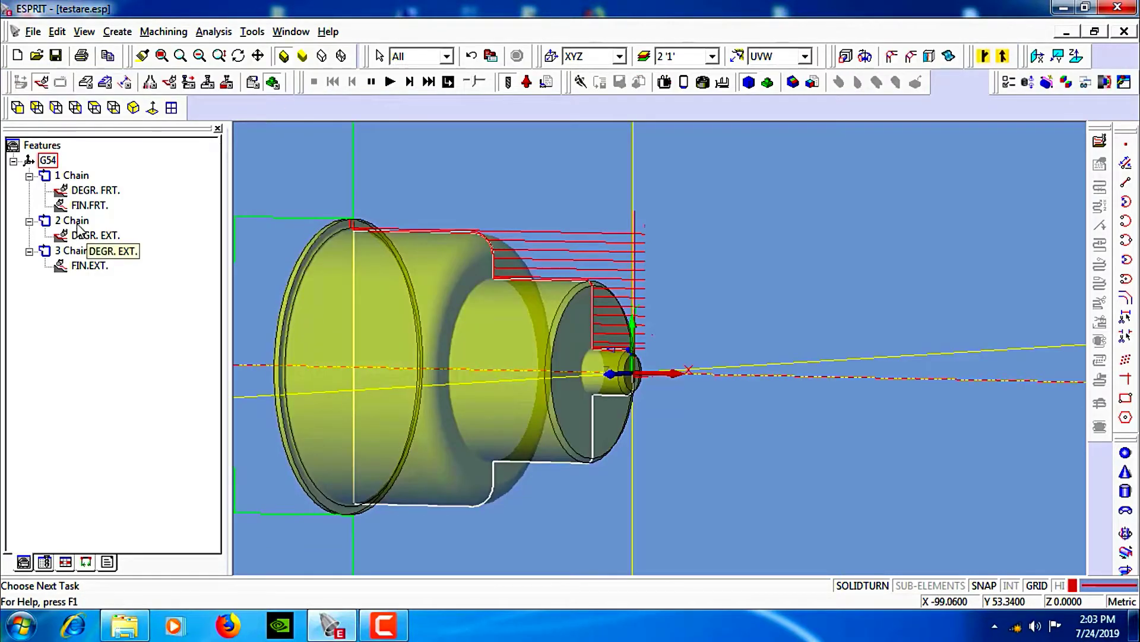
Set Cutter Comp NC to No in the FIN.FRT. operation and apply the change
left_click(90, 205)
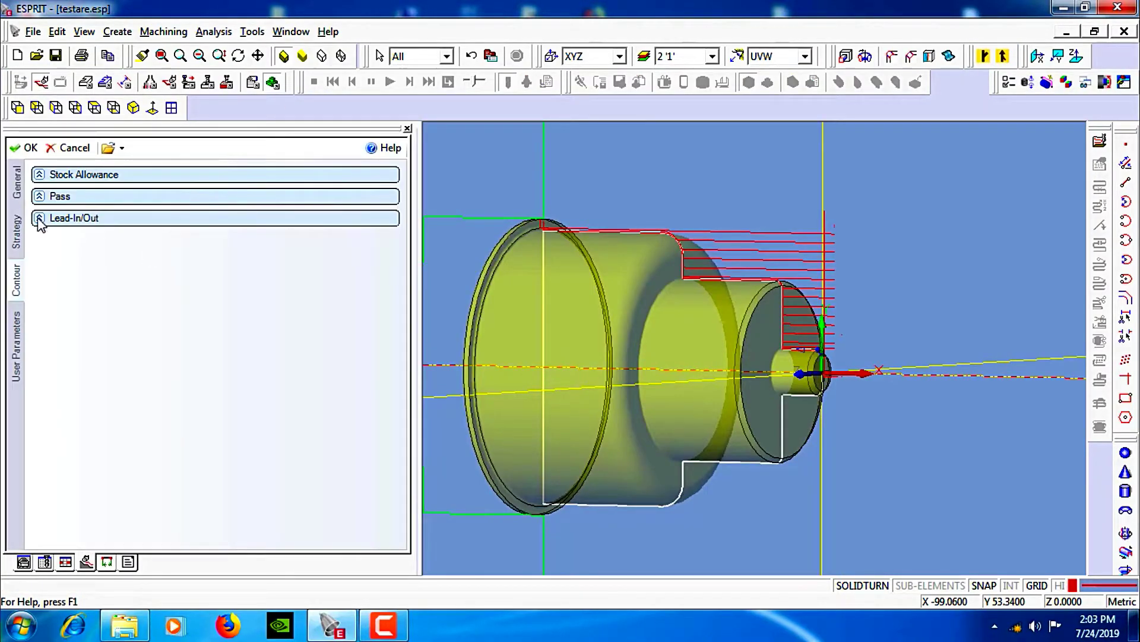
left_click(16, 231)
left_click(101, 261)
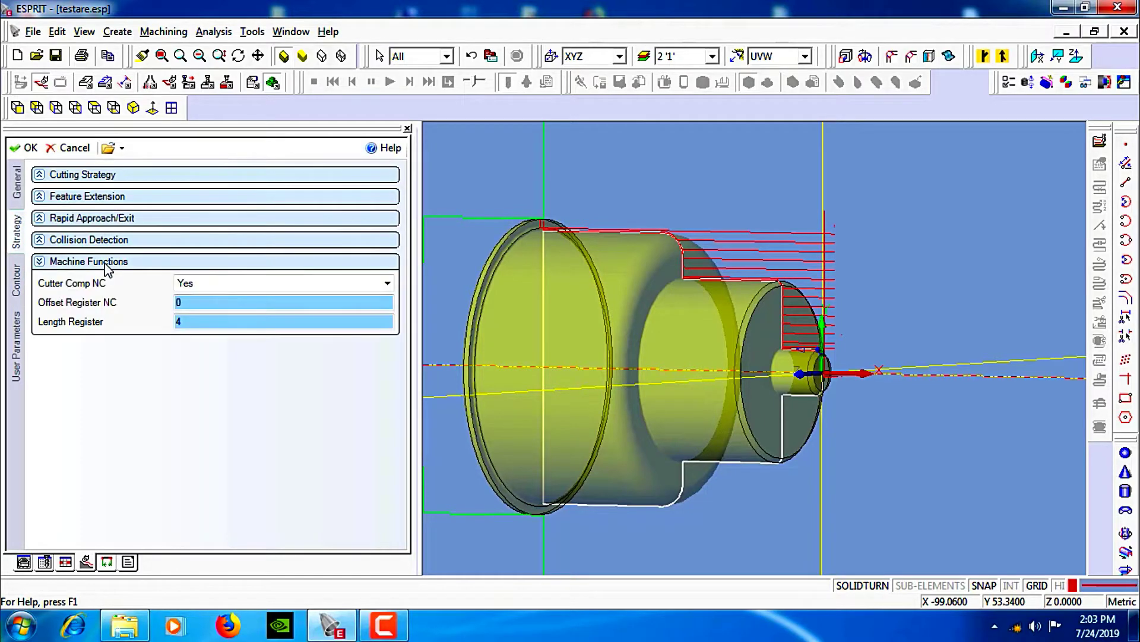
left_click(237, 285)
left_click(236, 295)
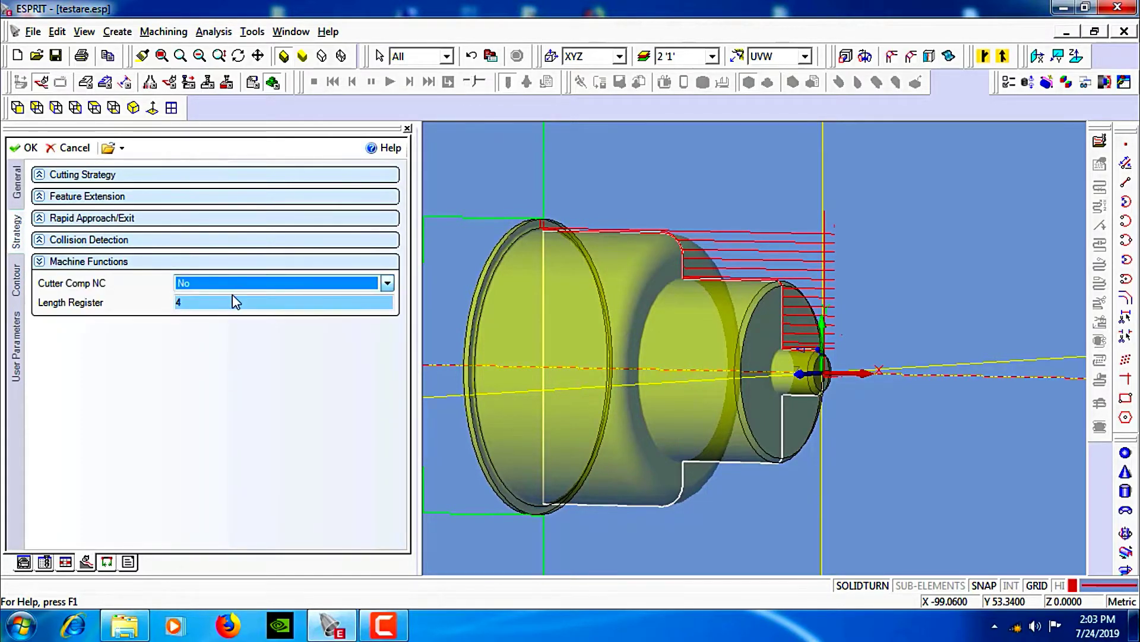
left_click(133, 261)
left_click(23, 147)
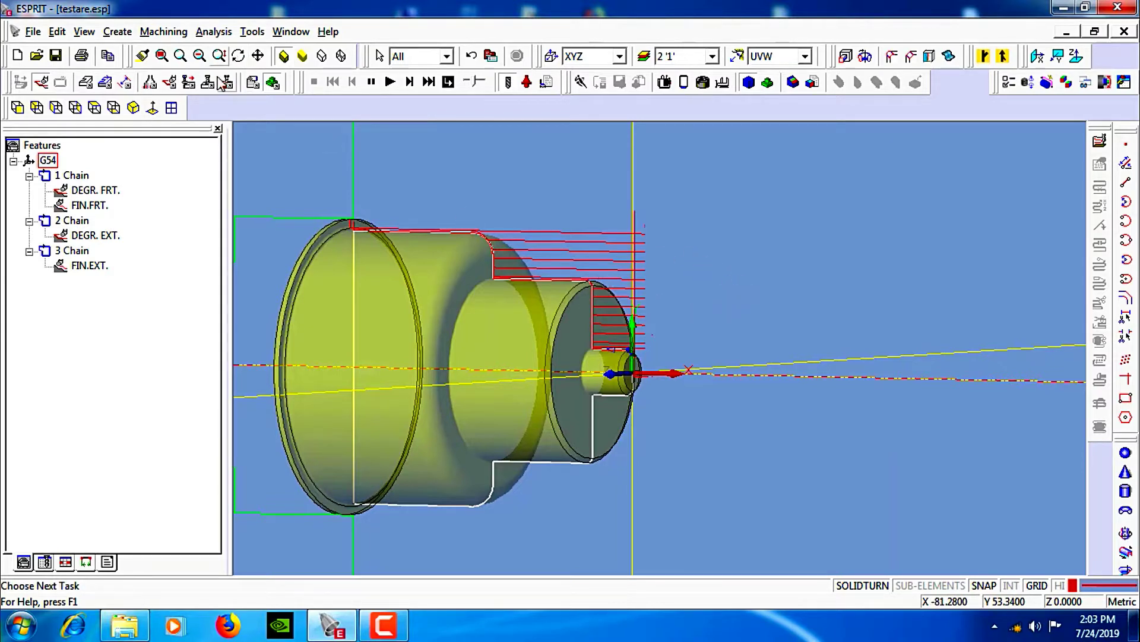
Change the insert shape of the DEGR. EXT. WNMG roughing tool to W Trigon 80° and apply it
left_click(133, 106)
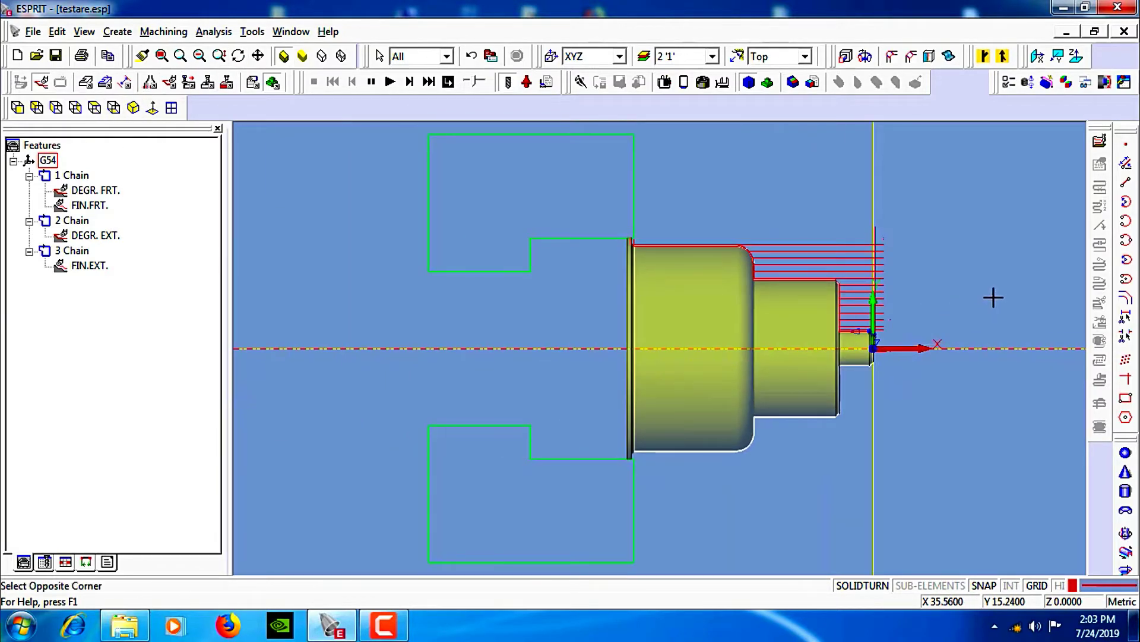
scroll(695, 283, "down", 2)
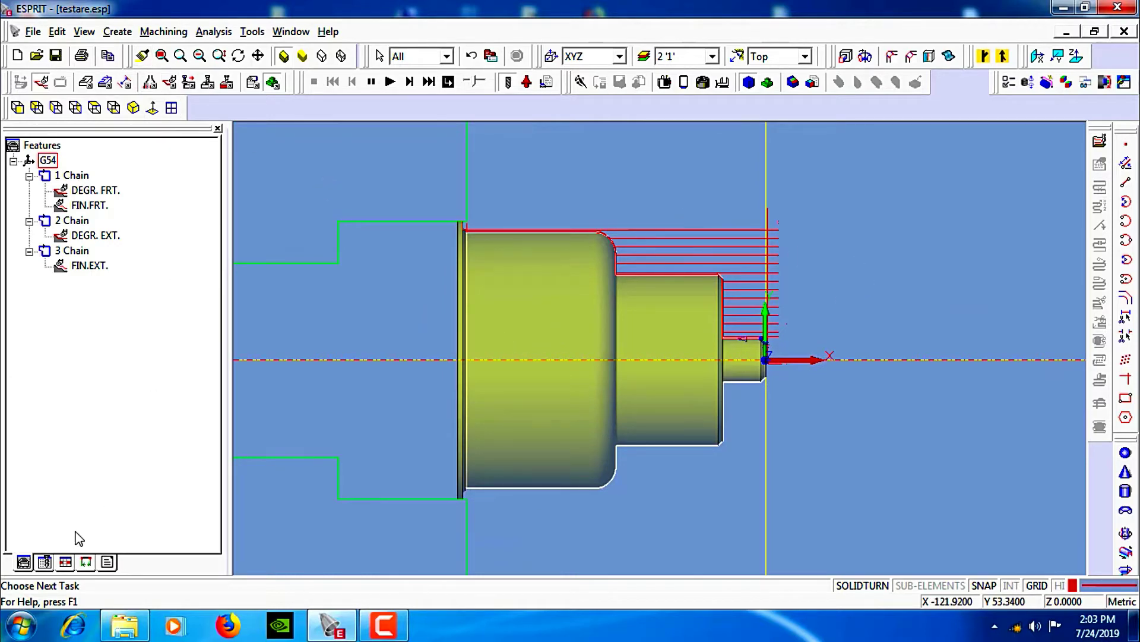
left_click(44, 562)
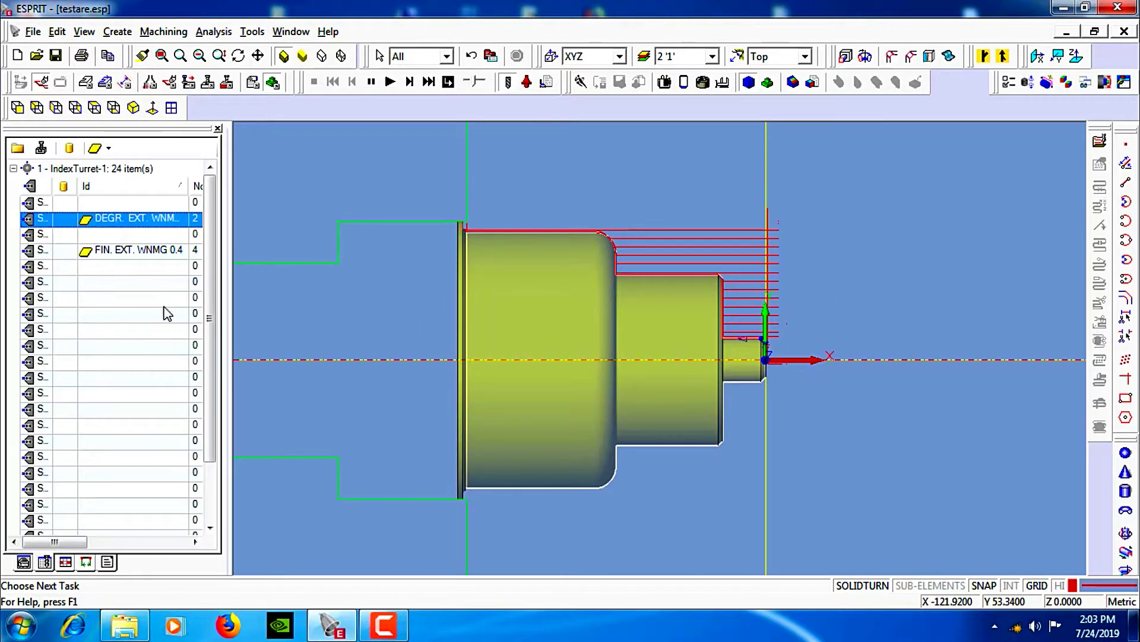
double_click(155, 220)
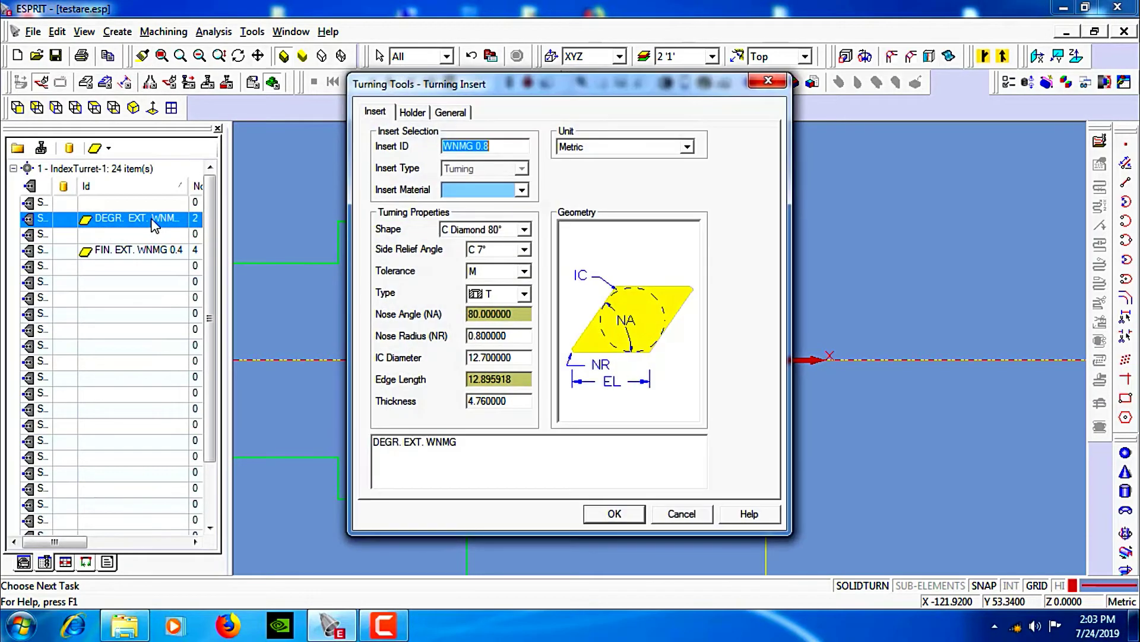
left_click(509, 299)
left_click(513, 298)
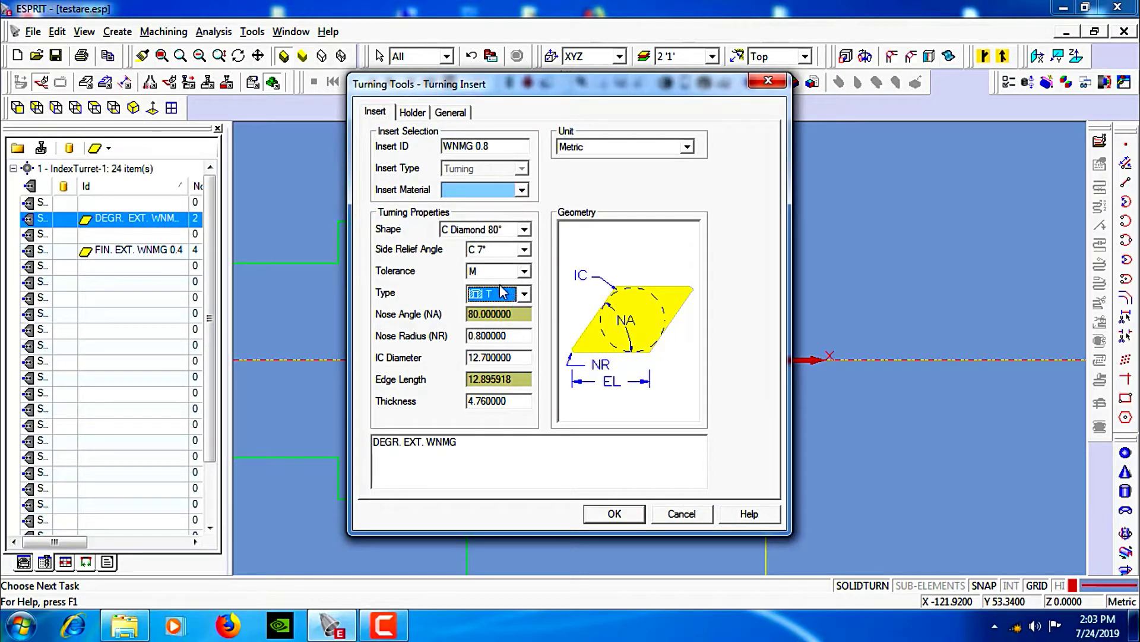
left_click(502, 272)
left_click(506, 268)
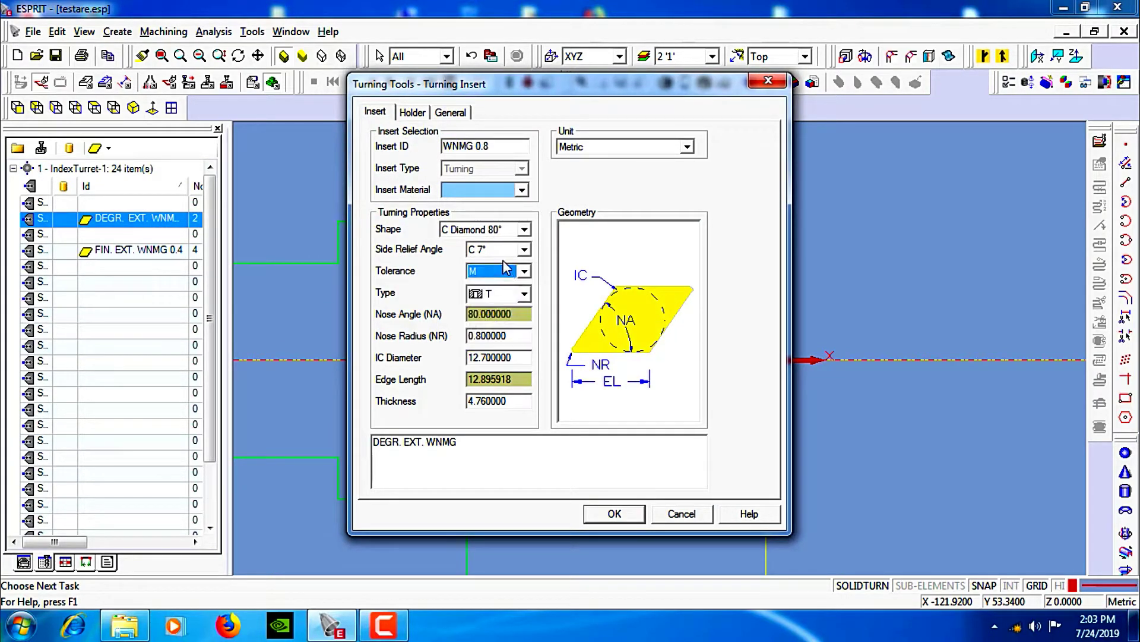
left_click(503, 231)
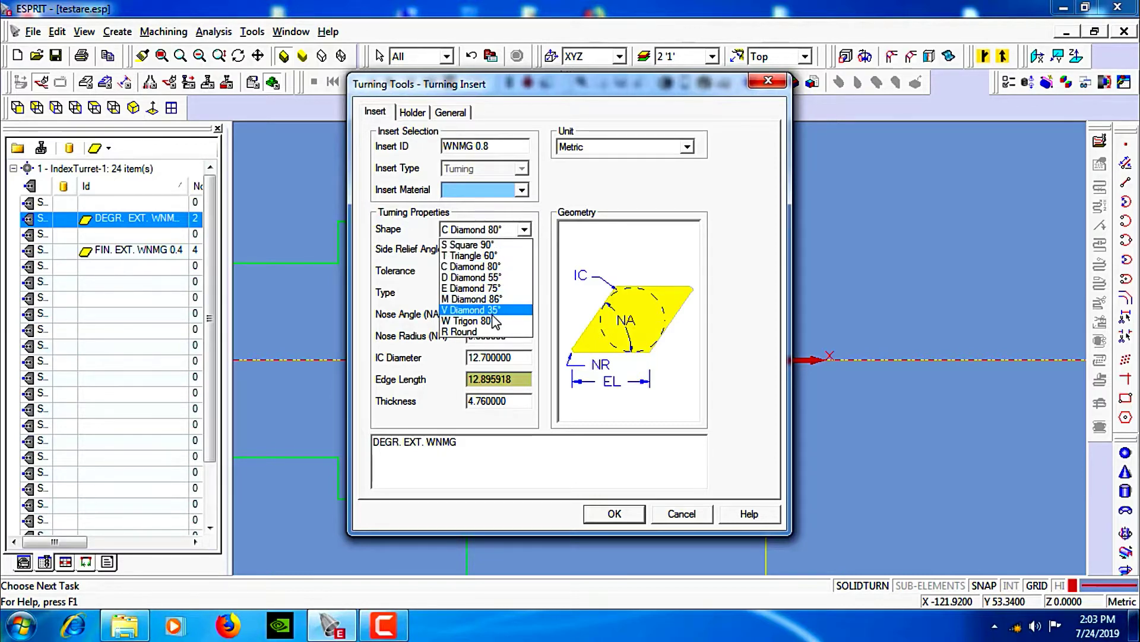
left_click(492, 321)
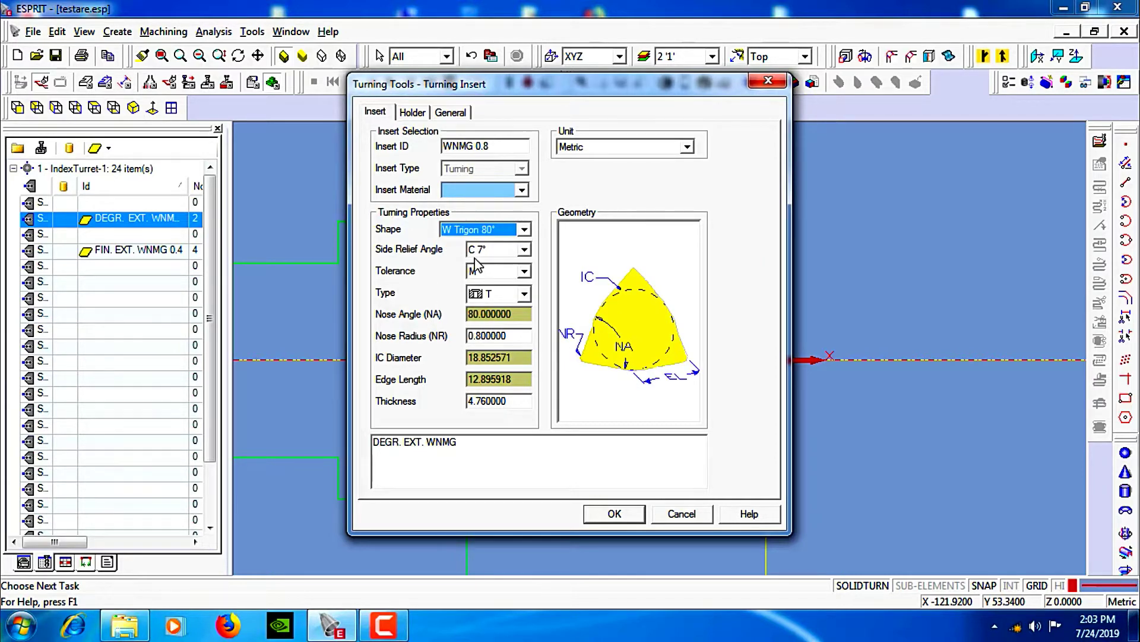
left_click(517, 356)
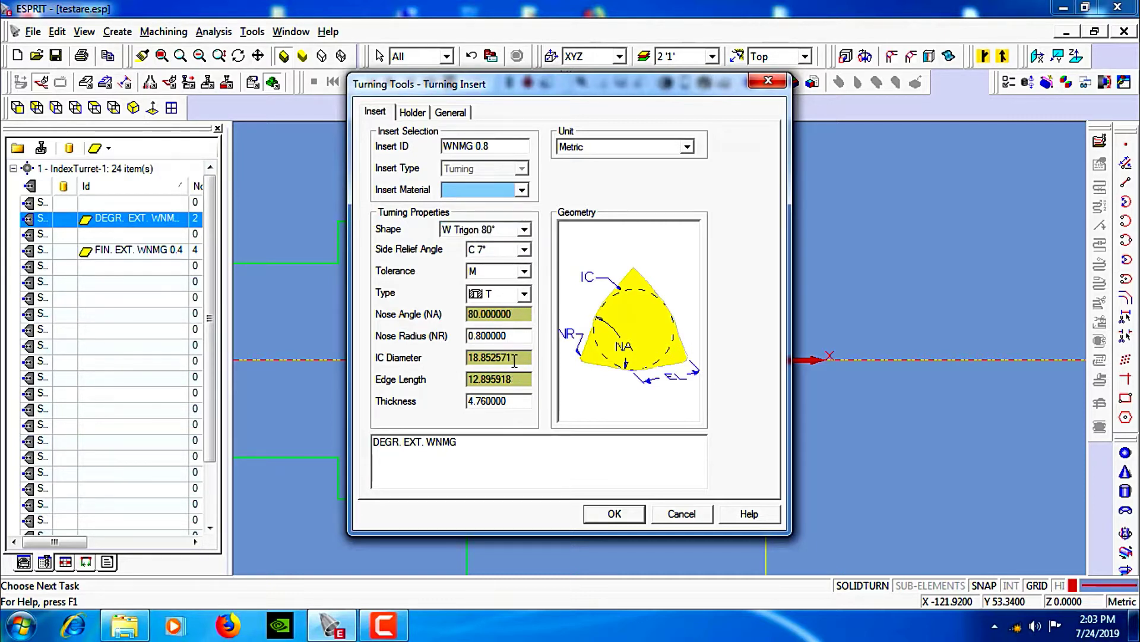
left_click_drag(514, 359, 453, 368)
left_click(607, 520)
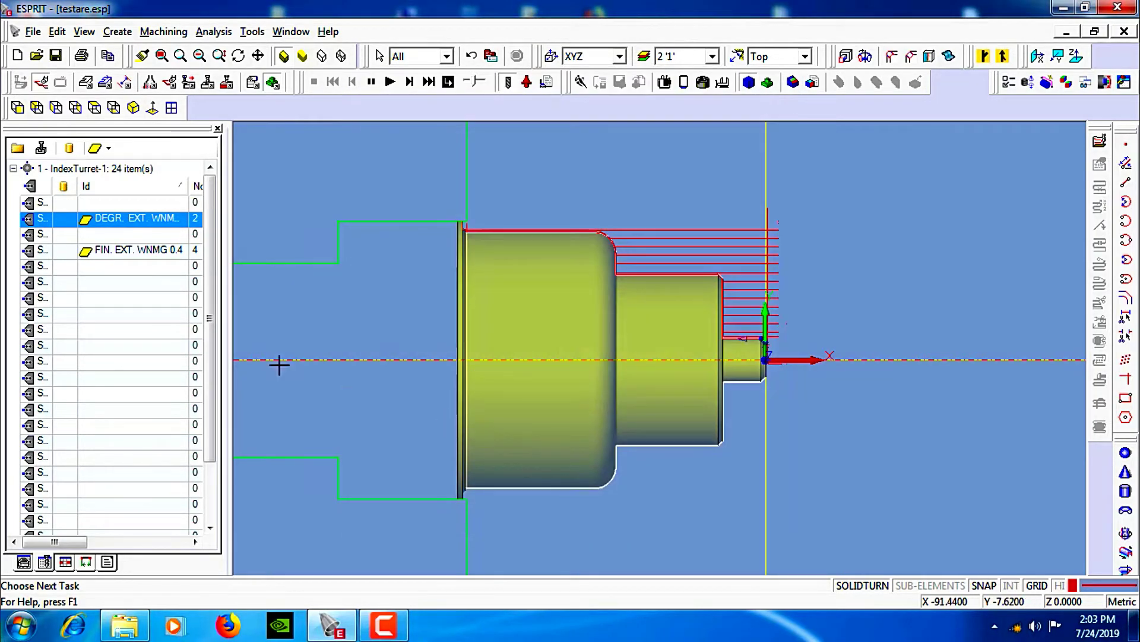
Change the FIN. EXT. WNMG 0.4 tool's insert shape to W Trigon 80° with an IC diameter of 12.7, and apply it
double_click(140, 250)
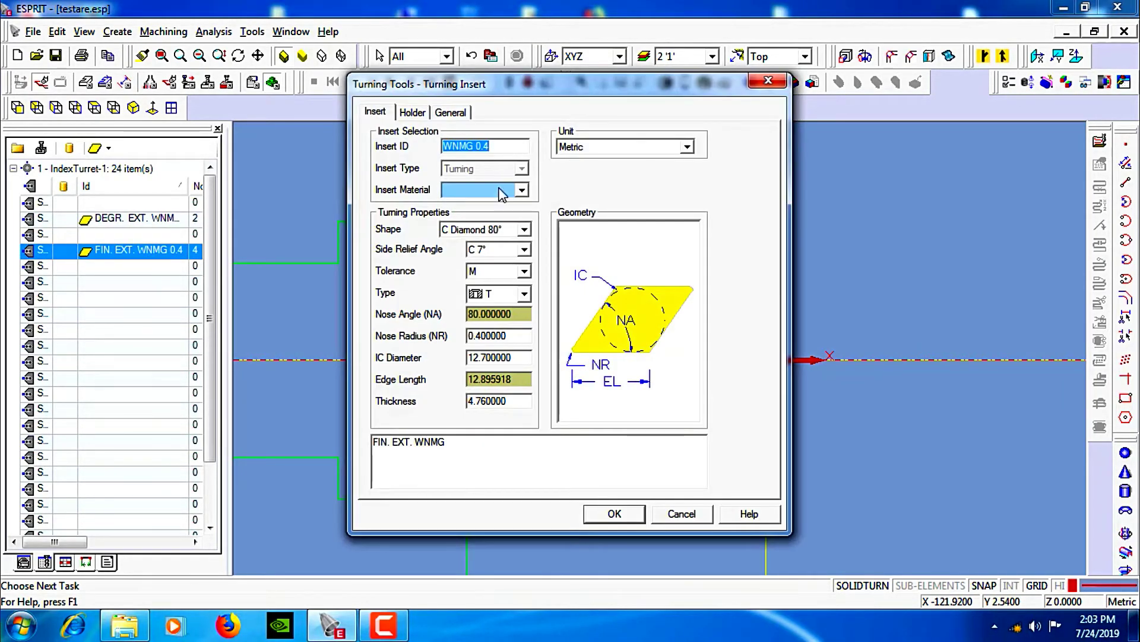
left_click(511, 232)
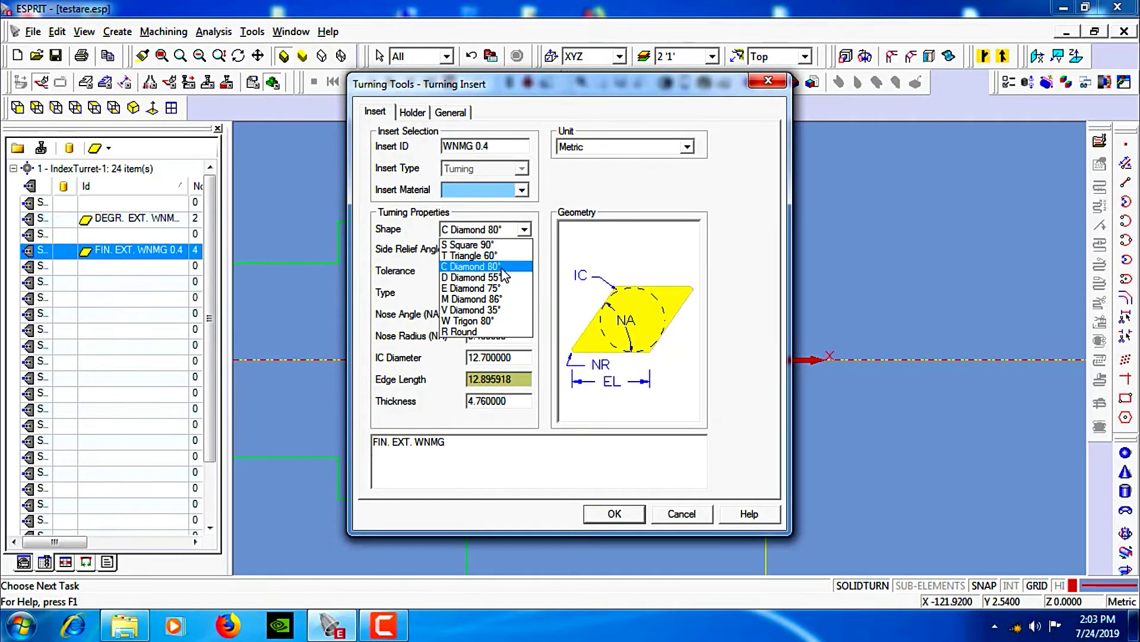
left_click(502, 322)
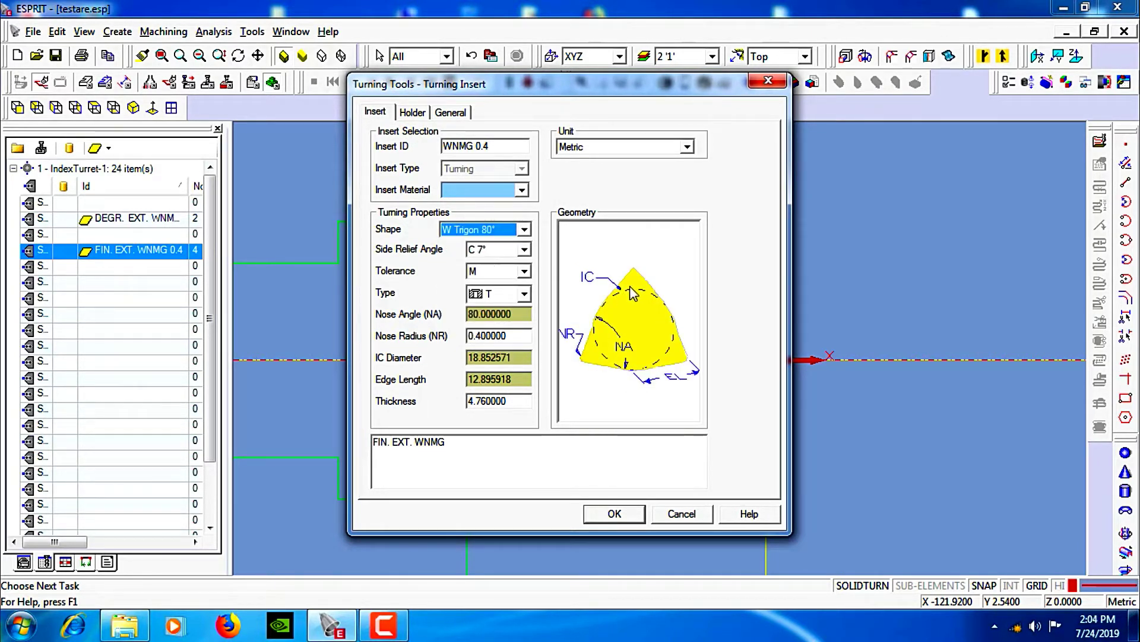
double_click(517, 358)
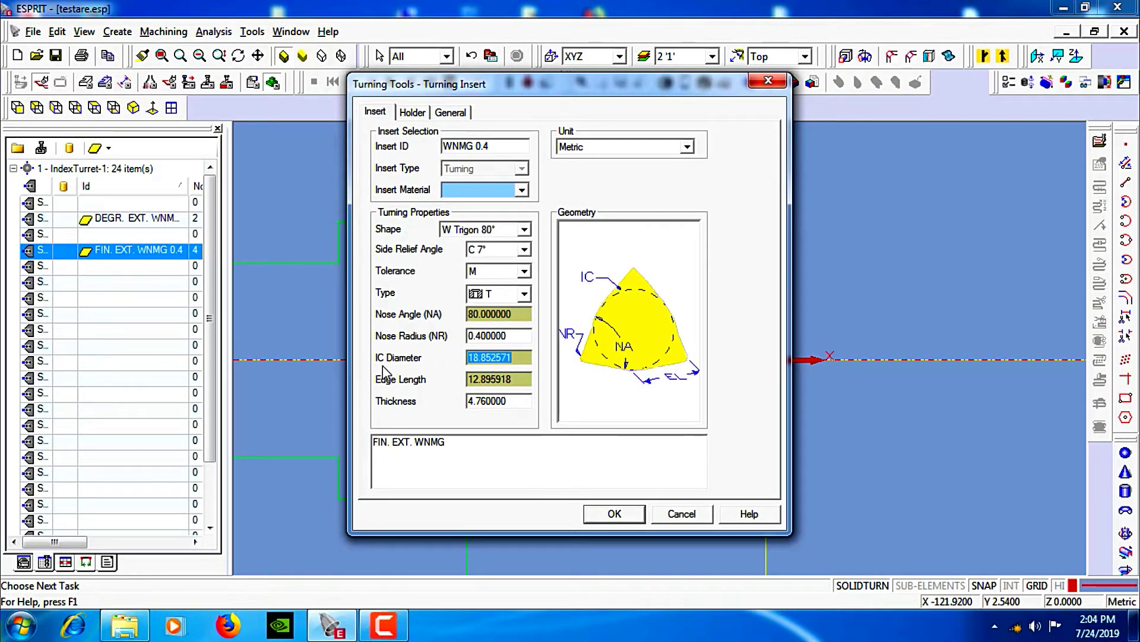
type("12")
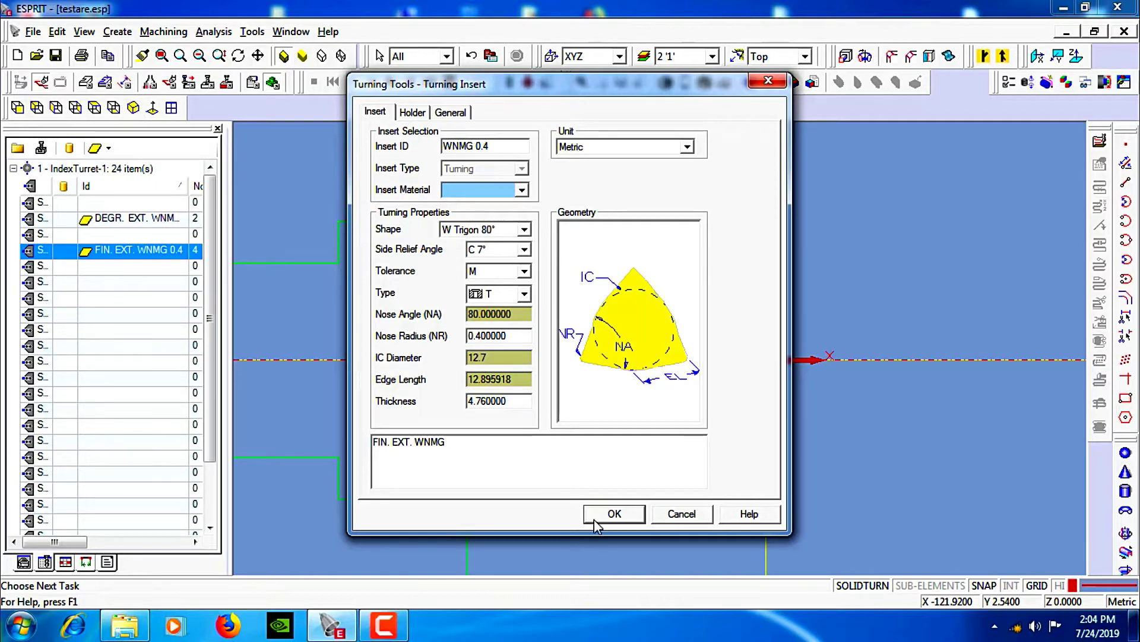
type(".7")
left_click(607, 482)
left_click(612, 514)
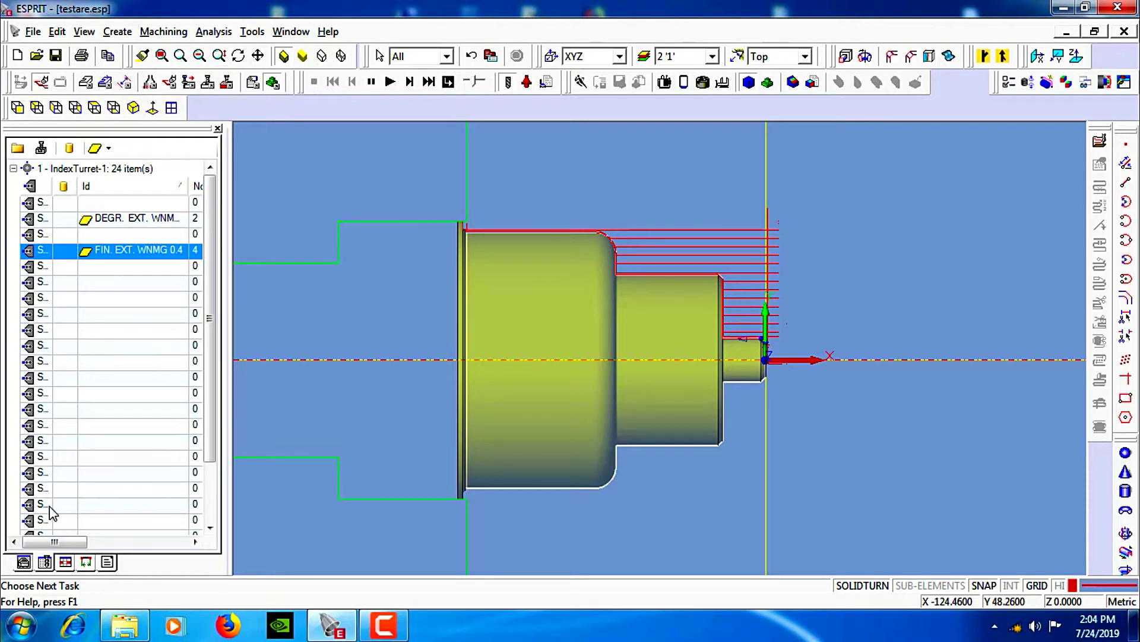
Simulate all the turning operations with the corrected inserts and inspect the machined part from different angles
left_click(22, 564)
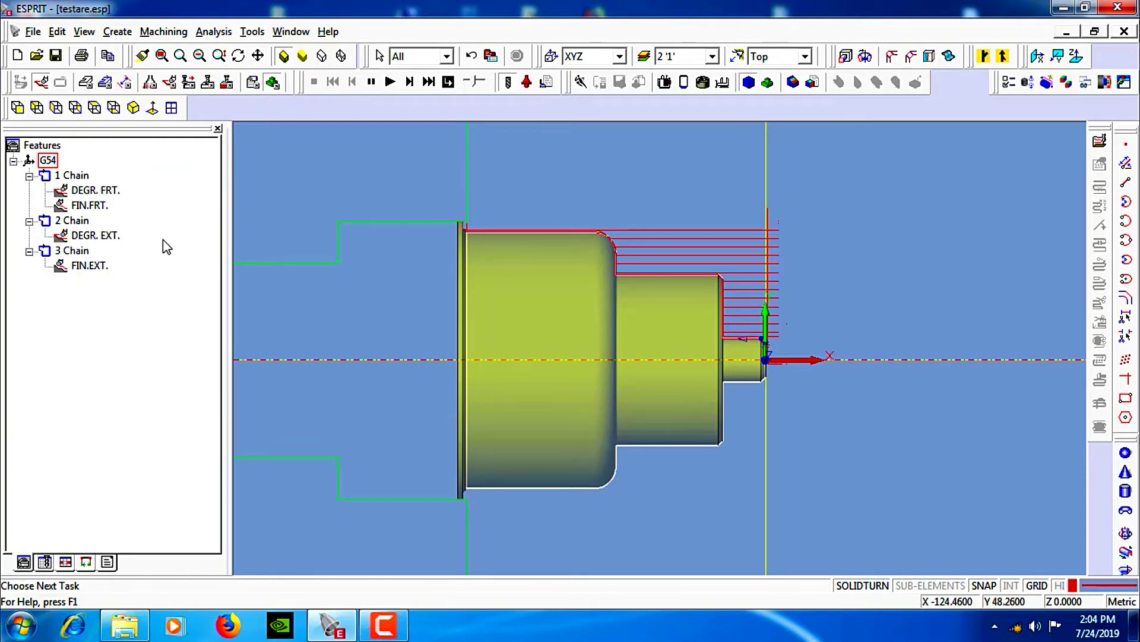
left_click(409, 82)
left_click(409, 81)
left_click(409, 82)
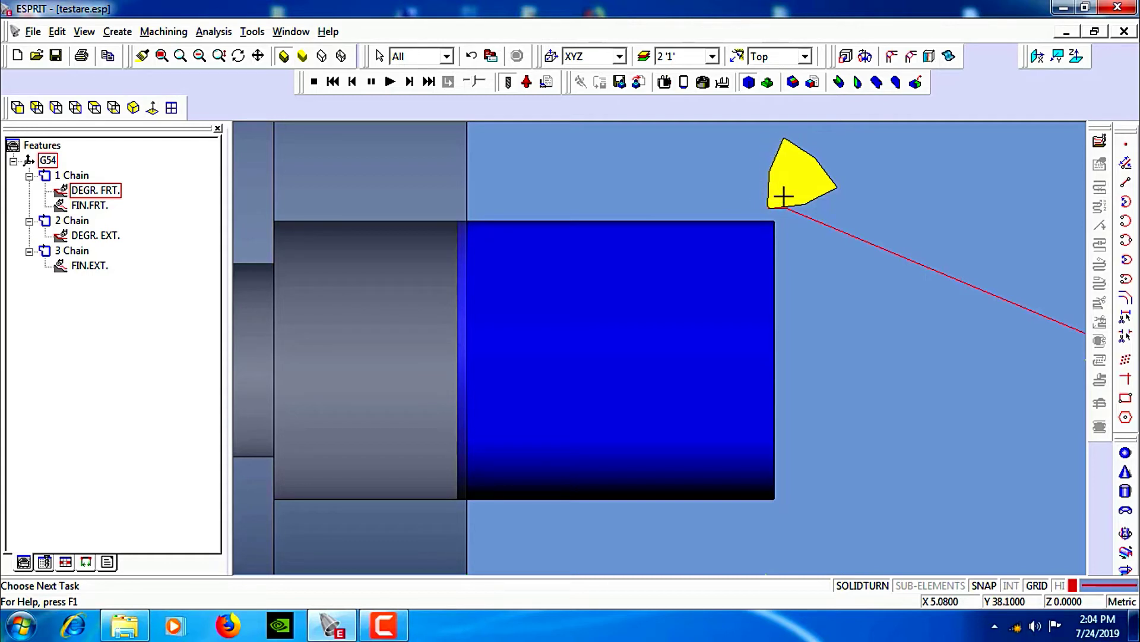
left_click(390, 81)
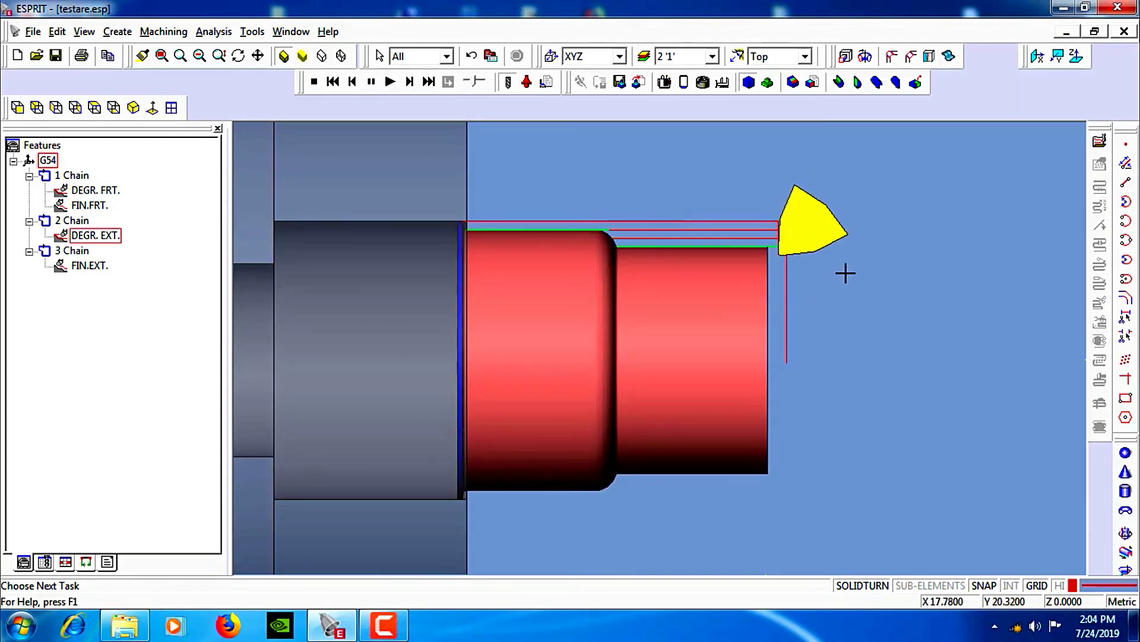
middle_click_drag(859, 311, 844, 314)
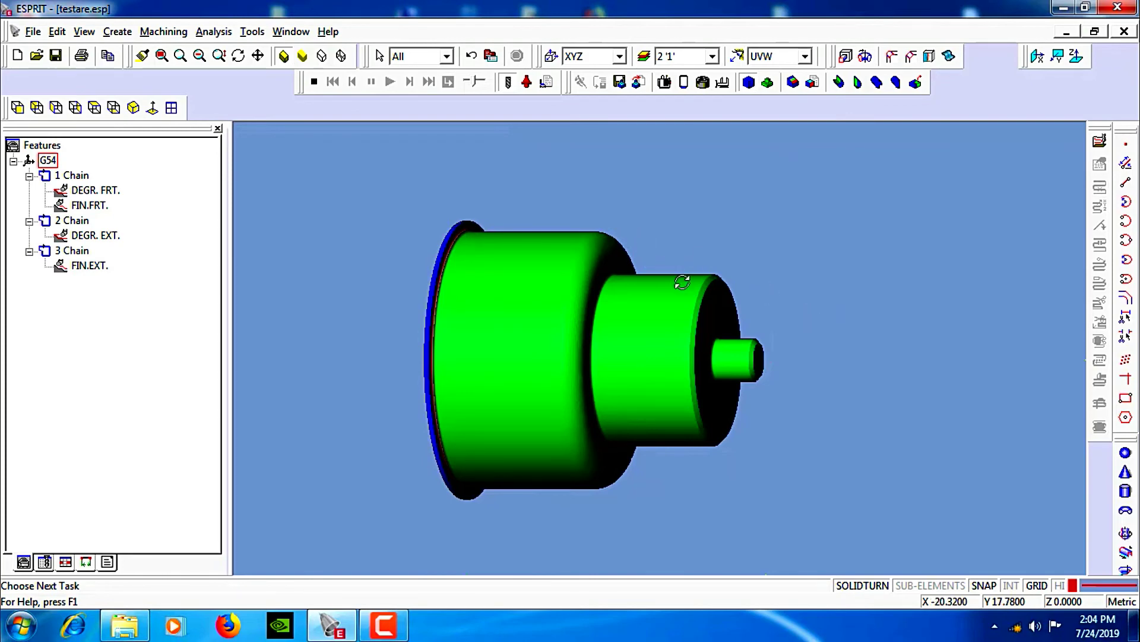
middle_click_drag(688, 285, 694, 282)
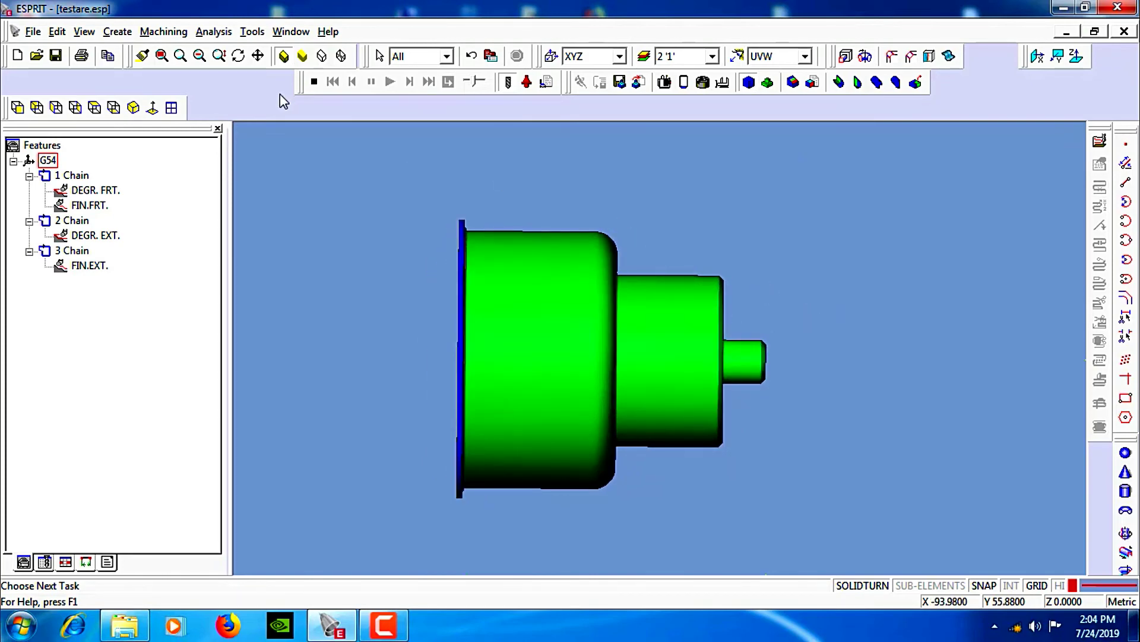